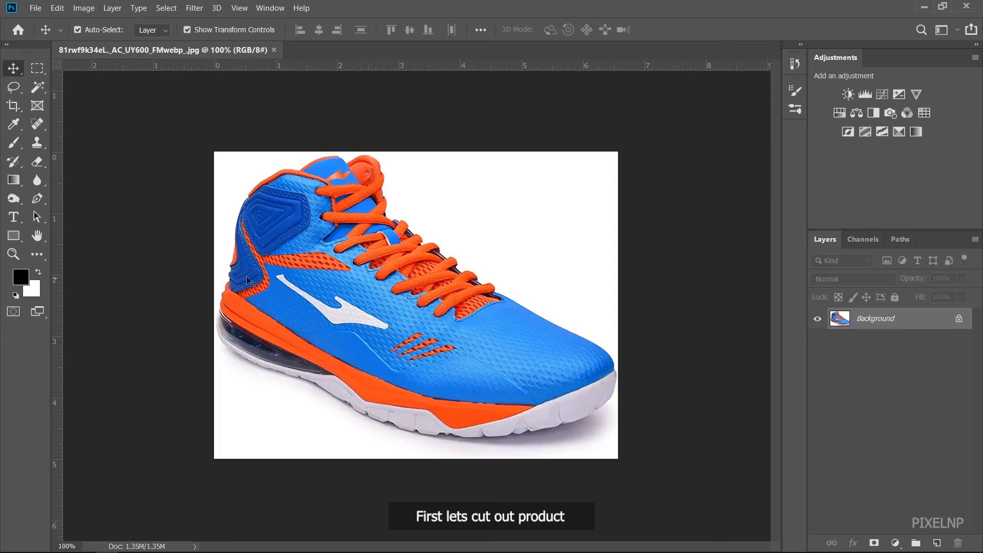
Start a Pen tool path on the sole's lower edge, beneath the point of the orange midsole wedge.
click(37, 198)
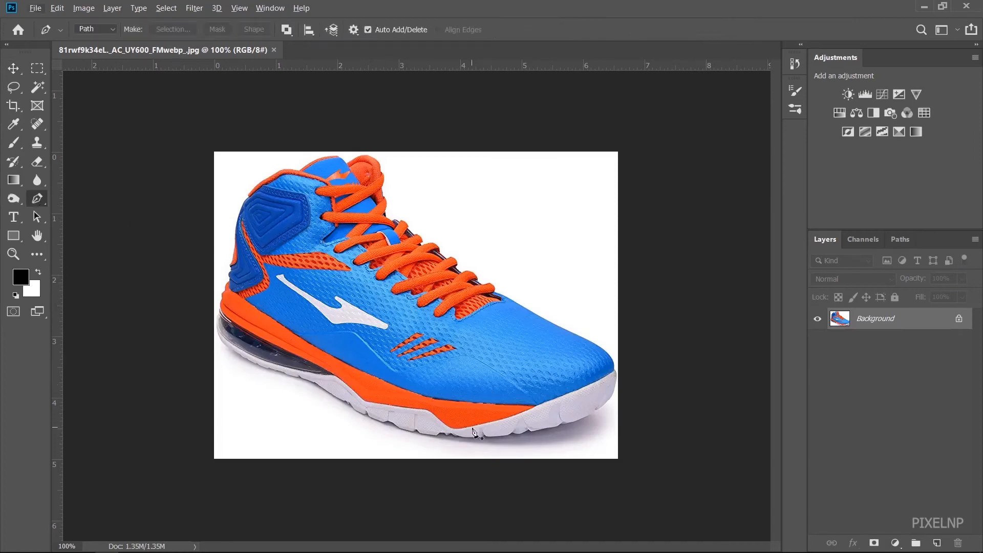
key(ctrl+plus)
scroll(481, 470, up, 6)
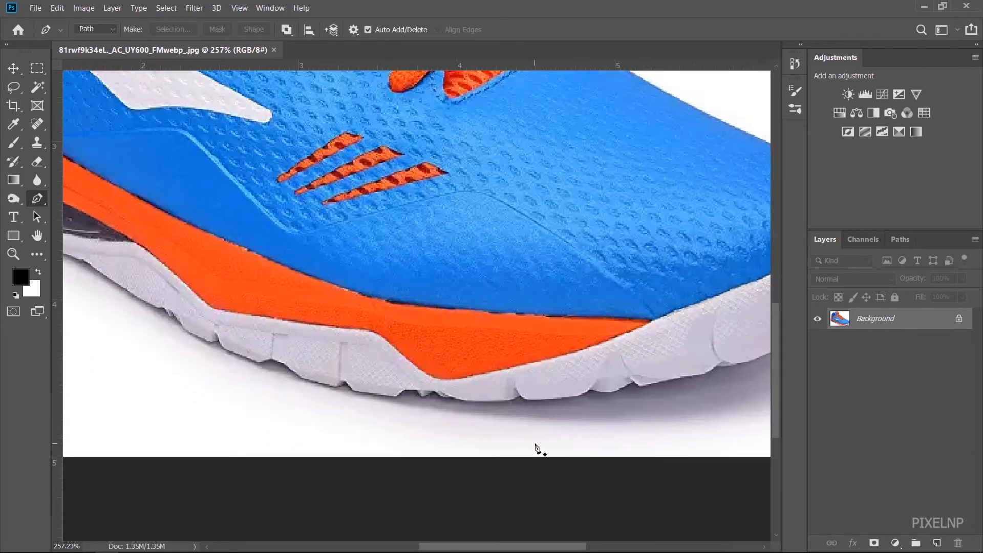
scroll(472, 400, up, 1)
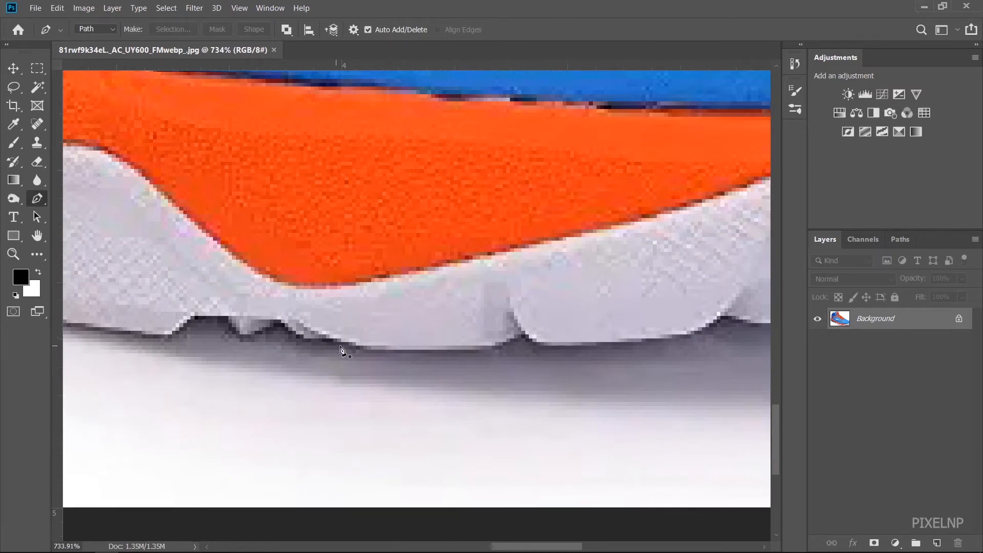
scroll(342, 350, down, 1)
click(353, 346)
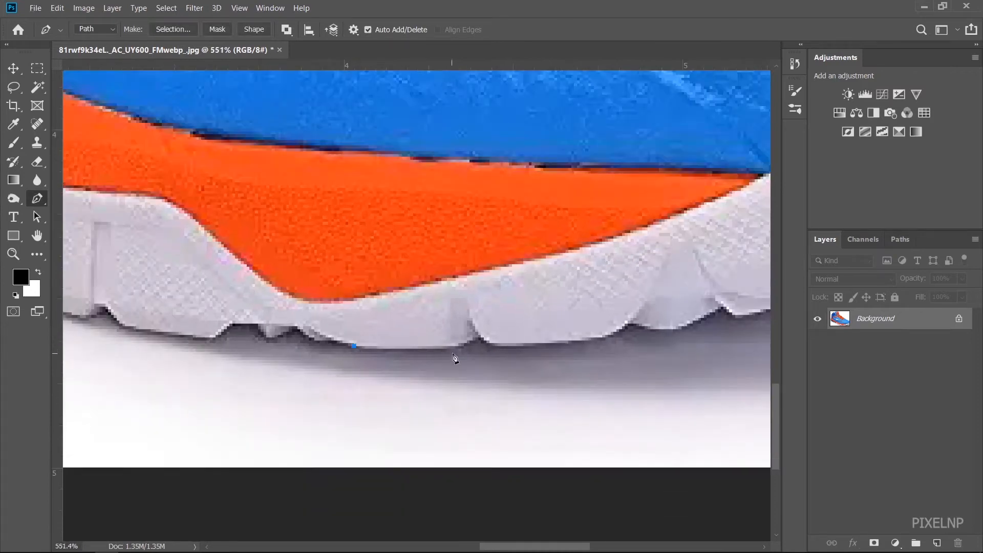
Trace the sole's lower edge towards the toe, around the first two tread blocks beneath the orange wedge.
drag(458, 343, 467, 339)
click(477, 333)
click(568, 340)
click(590, 337)
click(613, 335)
click(627, 321)
drag(630, 344, 507, 347)
Continue the path along the forefoot treads, following each notch in the sole towards the toe.
scroll(507, 350, up, 3)
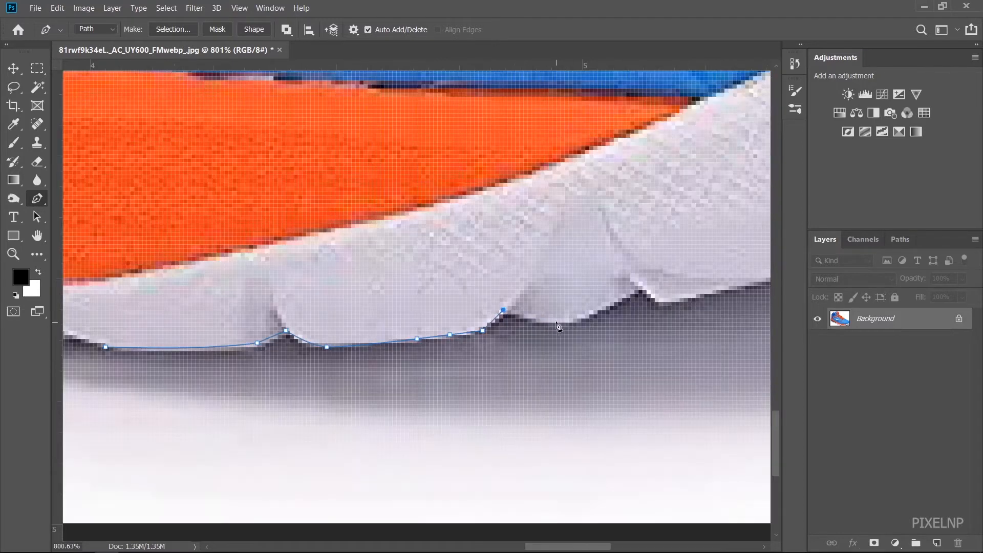
drag(552, 323, 567, 321)
click(614, 303)
click(639, 286)
click(663, 302)
scroll(552, 336, down, 10)
drag(579, 545, 655, 545)
scroll(430, 334, up, 4)
drag(425, 313, 476, 301)
click(443, 308)
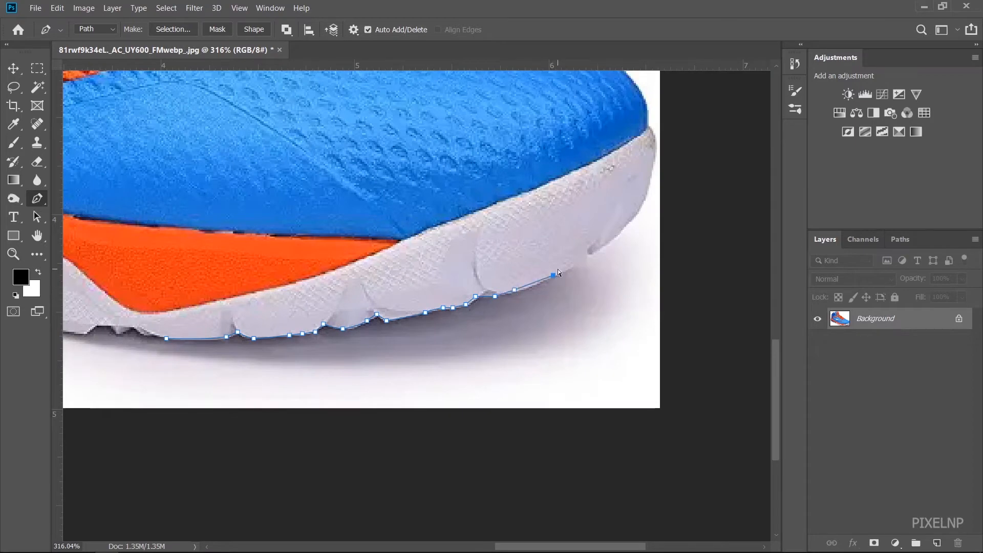
Trace the white rubber sole around the toe, up to where it meets the blue upper.
drag(545, 280, 556, 279)
click(582, 258)
click(587, 254)
click(590, 252)
mouse_move(628, 221)
mouse_down()
mouse_move(641, 205)
mouse_move(650, 240)
mouse_move(638, 172)
mouse_up()
click(650, 173)
scroll(650, 177, up, 2)
key(ctrl+z)
key(ctrl+z)
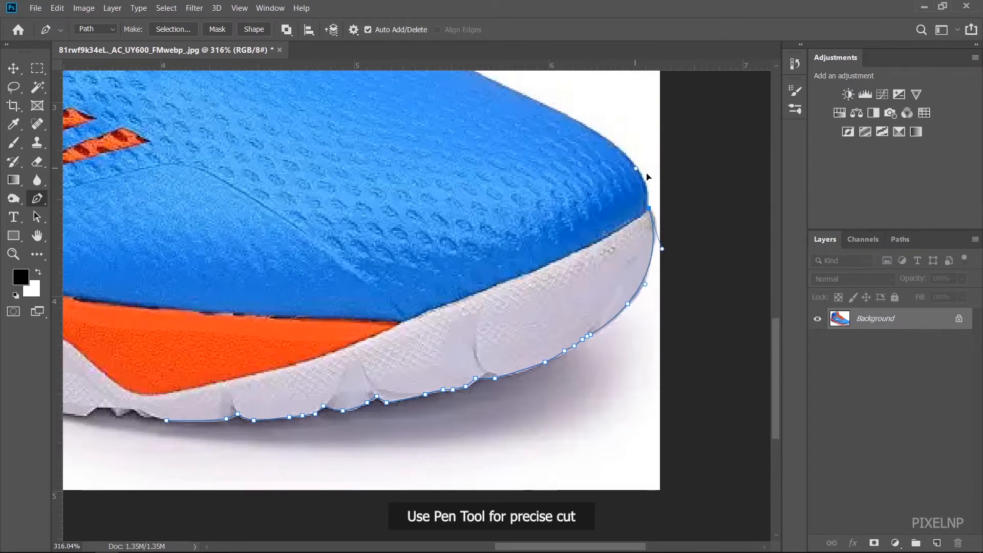
Make the sole-to-upper joint a corner anchor and curve the path around the blue toe tip.
alt+click(648, 208)
scroll(650, 214, up, 8)
click(644, 199)
scroll(643, 201, up, 2)
drag(618, 203, 591, 171)
scroll(591, 171, down, 7)
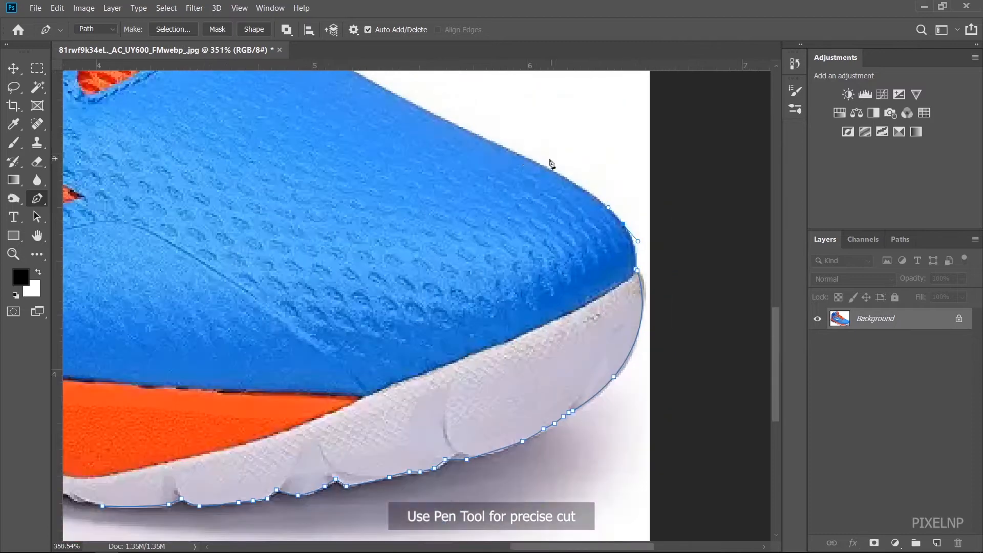
Trace the top edge of the blue toe box up to the lowest lace.
drag(521, 153, 481, 138)
scroll(409, 154, up, 2)
drag(347, 140, 323, 123)
scroll(302, 138, up, 3)
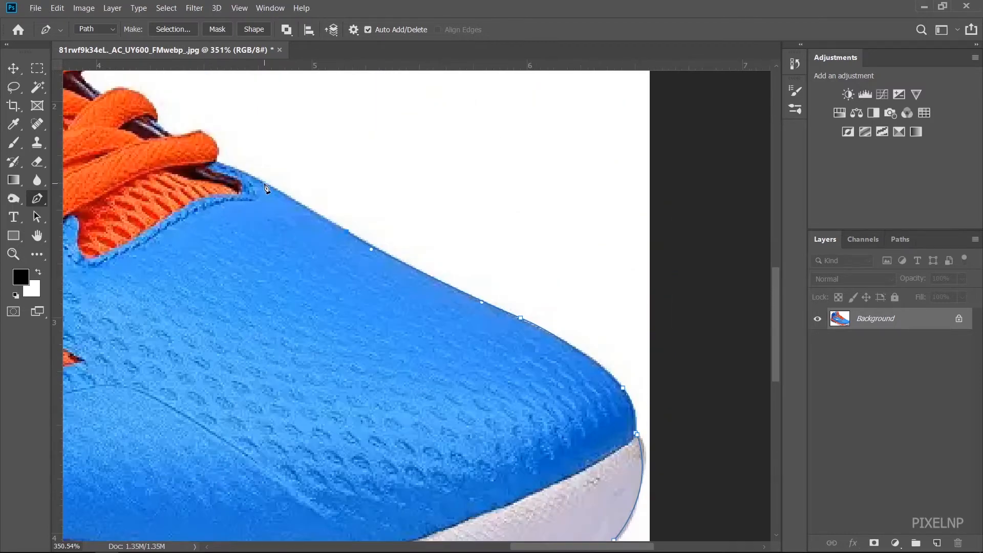
click(264, 181)
click(214, 161)
Trace the outer edges of the lowest lace loops and the dark gaps between them.
scroll(316, 173, up, 4)
click(315, 173)
click(306, 161)
click(293, 155)
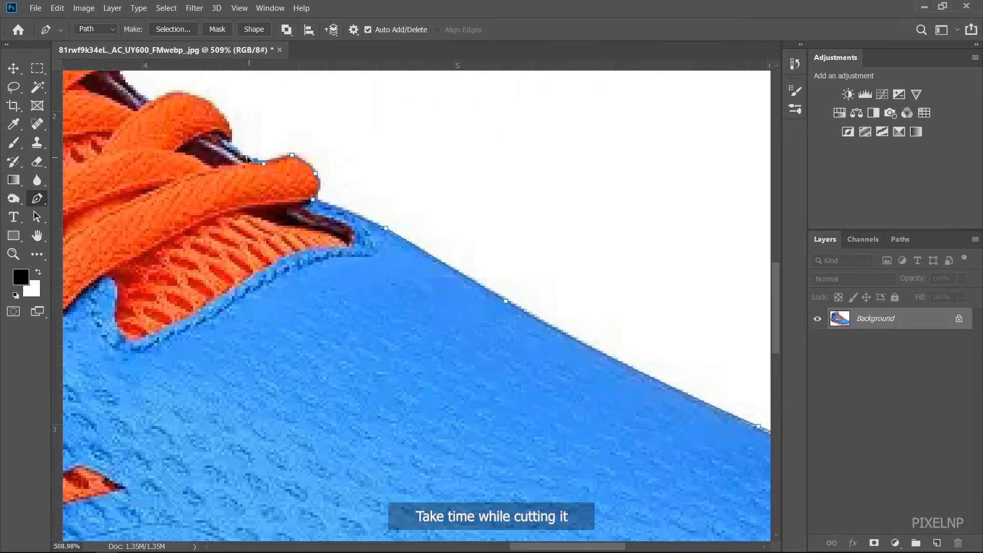
scroll(247, 159, down, 4)
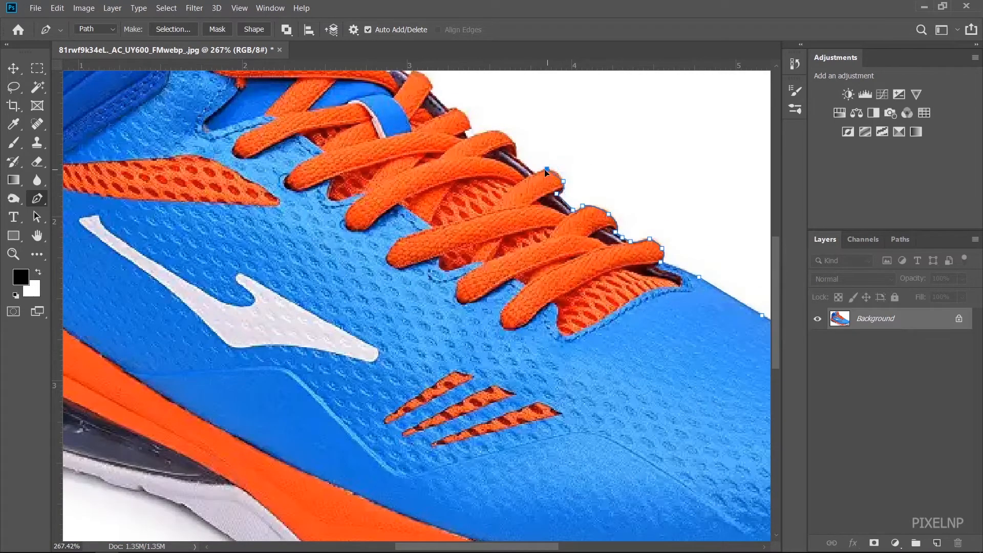
scroll(545, 174, up, 2)
click(536, 203)
click(515, 172)
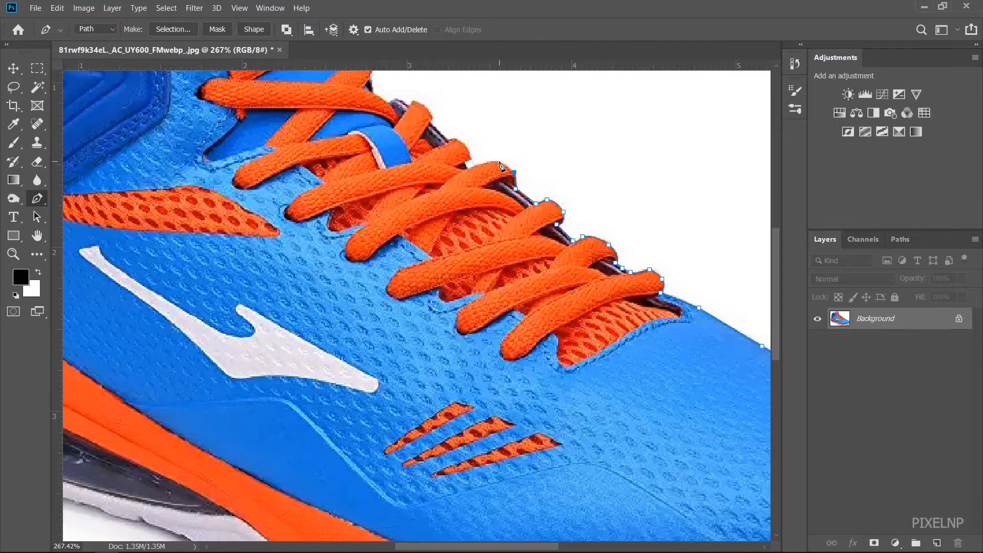
Continue the path around the middle lace loops up to the lace beside the blue tongue strap.
mouse_move(467, 167)
mouse_down()
mouse_move(430, 172)
mouse_move(389, 131)
mouse_up()
click(469, 159)
scroll(468, 157, up, 2)
click(445, 183)
click(431, 159)
click(410, 145)
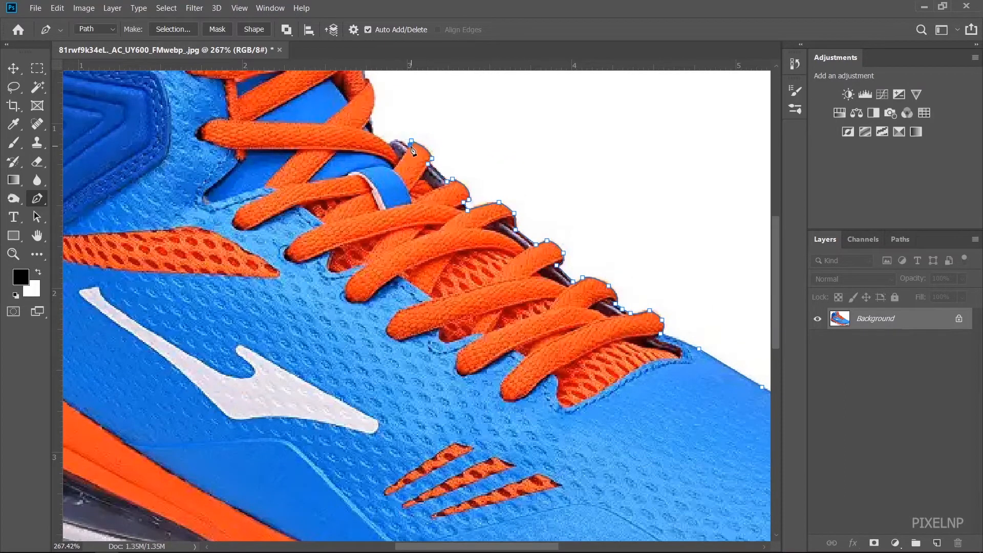
Trace the outer edge of the upper laces up to the orange padded collar.
scroll(409, 153, up, 2)
mouse_move(386, 201)
mouse_down()
mouse_move(370, 208)
mouse_move(339, 157)
mouse_up()
click(356, 161)
scroll(369, 223, up, 7)
click(350, 178)
scroll(342, 191, up, 3)
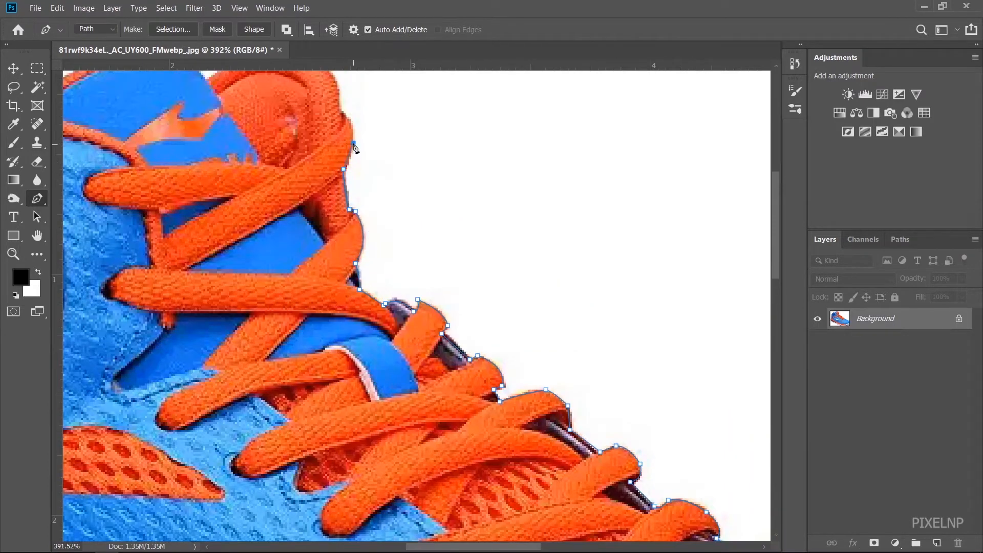
scroll(354, 147, down, 1)
scroll(329, 159, up, 3)
Trace the curved top of the orange padded collar and the blue tongue down to the ankle rim.
drag(319, 190, 301, 179)
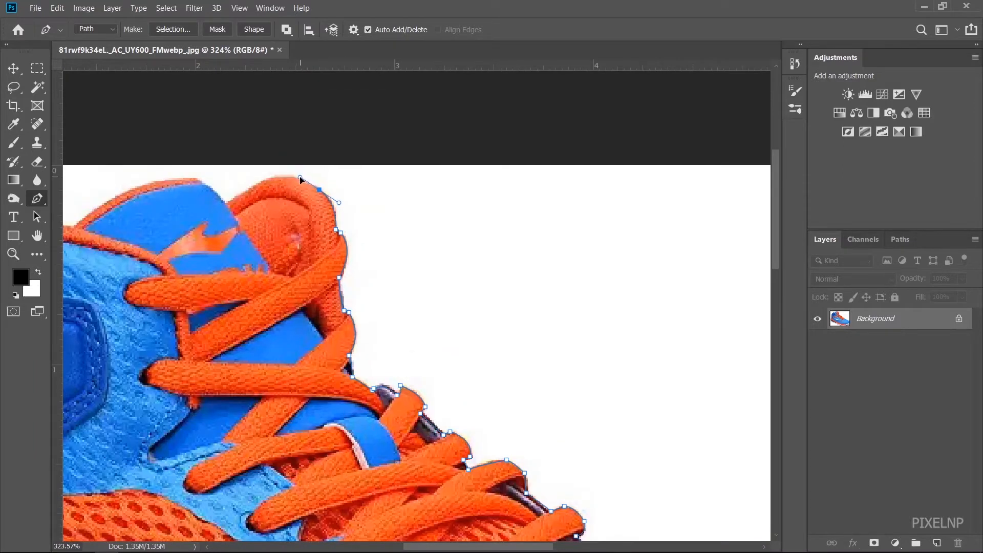
click(247, 190)
click(224, 204)
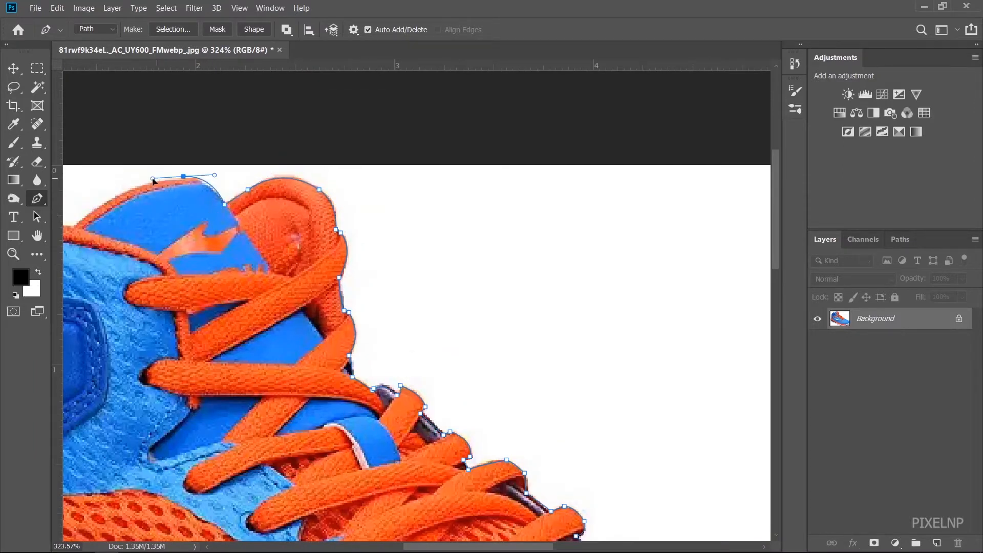
drag(175, 178, 143, 184)
alt+click(175, 178)
scroll(364, 259, down, 3)
drag(248, 209, 209, 241)
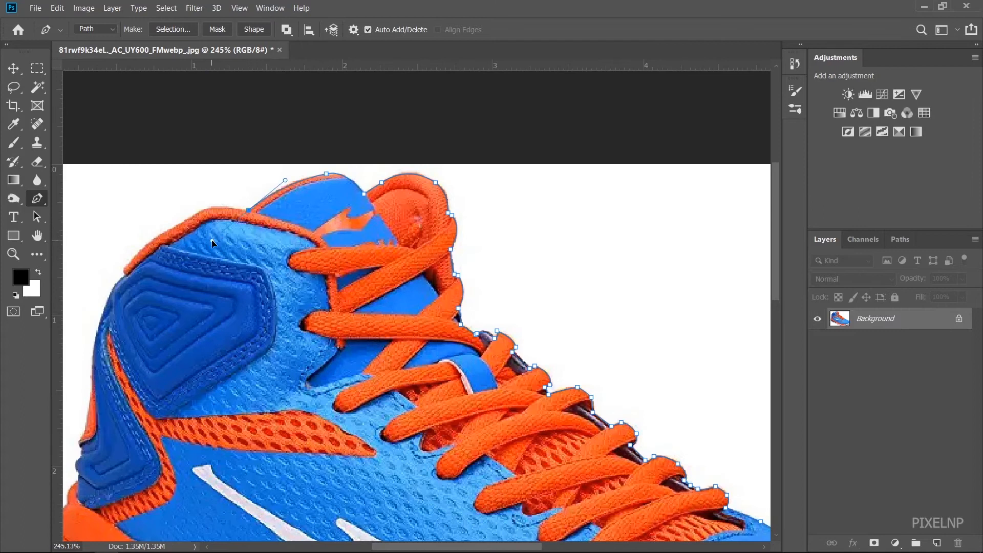
Trace the orange ankle rim with corner anchors down to the top of the dark blue heel panel.
alt+click(248, 210)
drag(210, 207, 204, 208)
drag(161, 235, 166, 234)
alt+click(161, 234)
scroll(161, 235, down, 1)
click(123, 228)
click(125, 235)
scroll(125, 234, down, 1)
Trace the back edge of the heel down past the orange strip to the lower dark blue panel.
drag(100, 242, 92, 272)
alt+click(100, 242)
scroll(100, 241, down, 1)
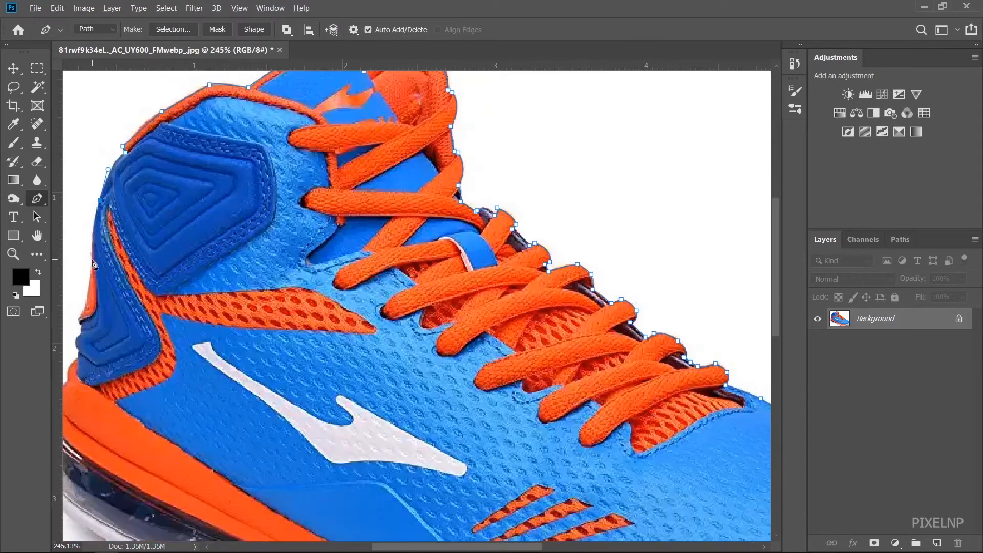
click(92, 277)
click(85, 307)
scroll(85, 307, down, 1)
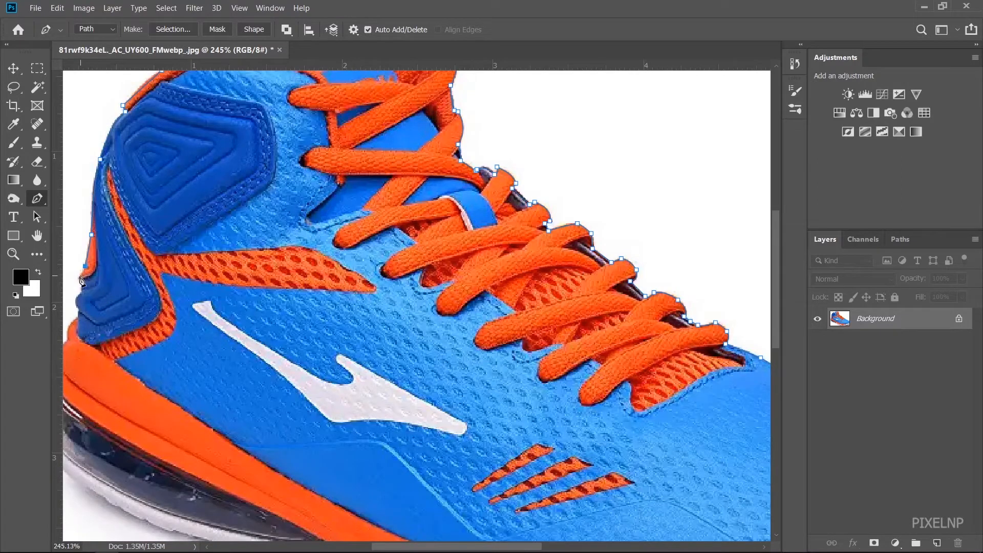
click(78, 305)
Curve the path around the orange heel and air cushion, ending with a corner anchor under the rear sole.
scroll(79, 307, down, 4)
scroll(205, 288, up, 3)
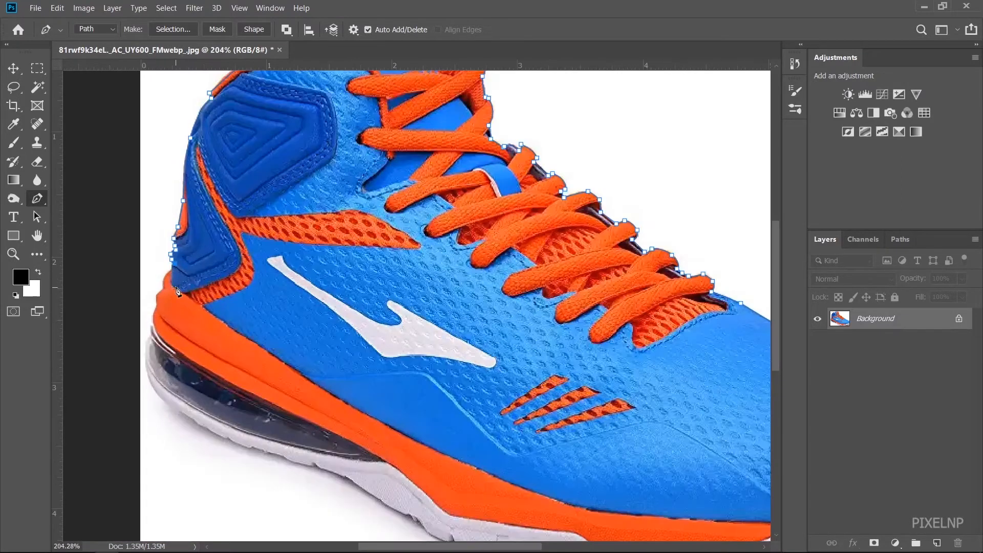
drag(163, 287, 164, 304)
drag(147, 359, 148, 378)
drag(207, 426, 256, 446)
alt+click(206, 427)
scroll(215, 389, down, 2)
scroll(225, 355, up, 3)
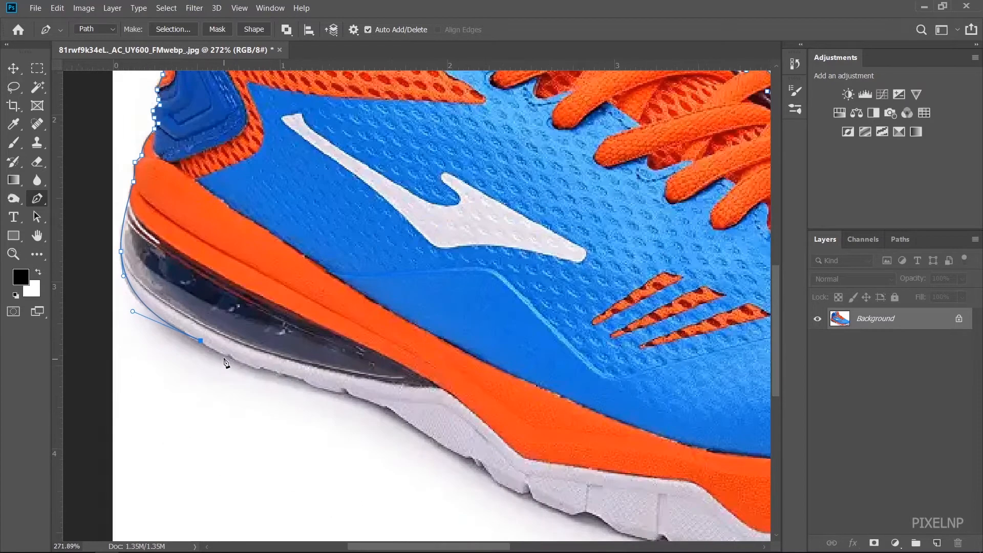
Trace the small treads along the rear sole beneath the air cushion.
click(227, 357)
drag(263, 367, 270, 369)
scroll(293, 348, down, 1)
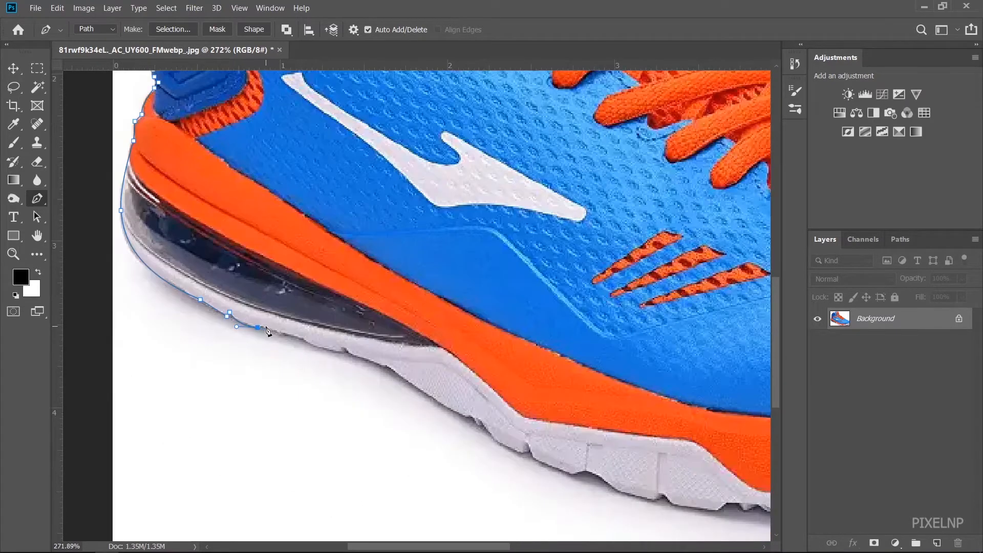
click(268, 327)
click(280, 331)
click(295, 334)
click(306, 340)
Trace the midfoot sole edge from the end of the air cushion to the first deep tread notch.
drag(335, 351, 384, 366)
click(428, 394)
drag(466, 415, 472, 418)
click(487, 427)
click(499, 441)
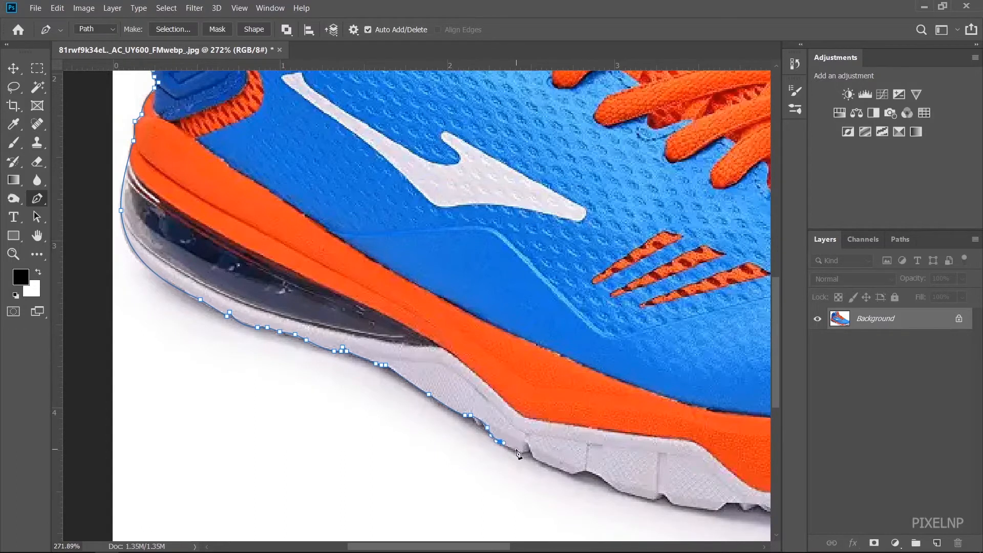
click(521, 451)
click(530, 451)
Trace the next midfoot tread blocks up to the notch before the orange wedge, undoing the misplaced anchor.
scroll(531, 454, down, 8)
scroll(382, 455, up, 8)
click(342, 439)
key(ctrl+z)
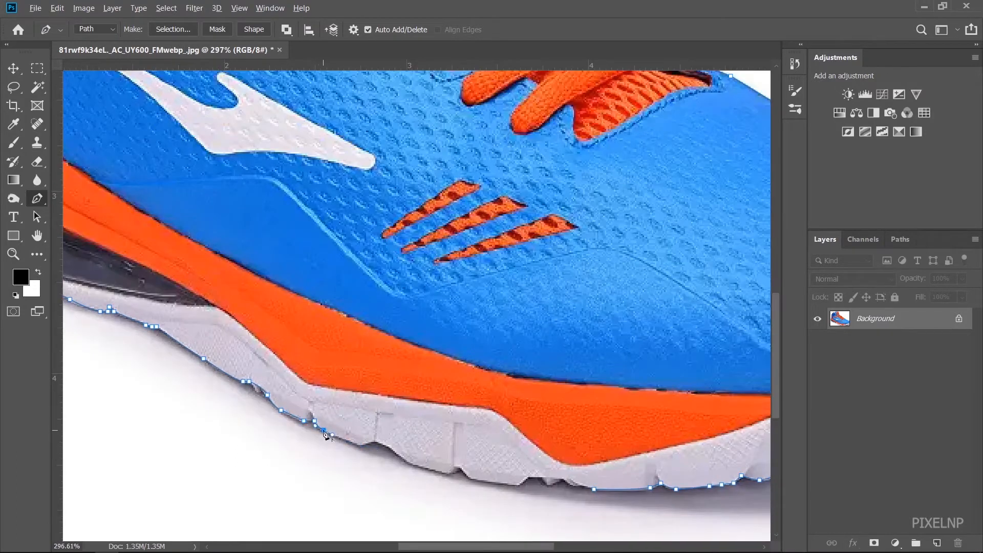
scroll(438, 475, down, 1)
click(449, 452)
click(463, 449)
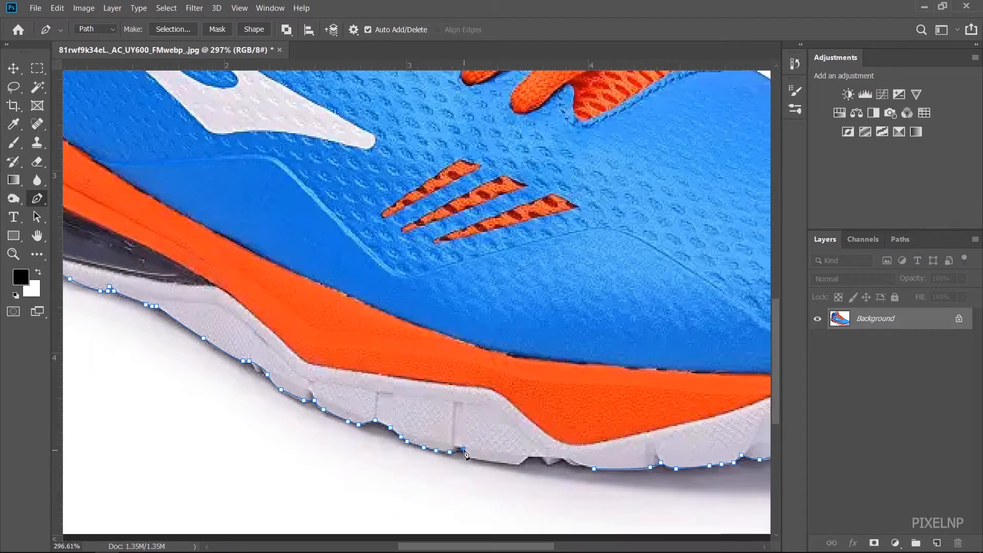
Trace the remaining treads beneath the orange wedge and close the path at its starting anchor.
click(476, 458)
click(510, 464)
click(518, 464)
click(527, 456)
click(542, 457)
click(550, 462)
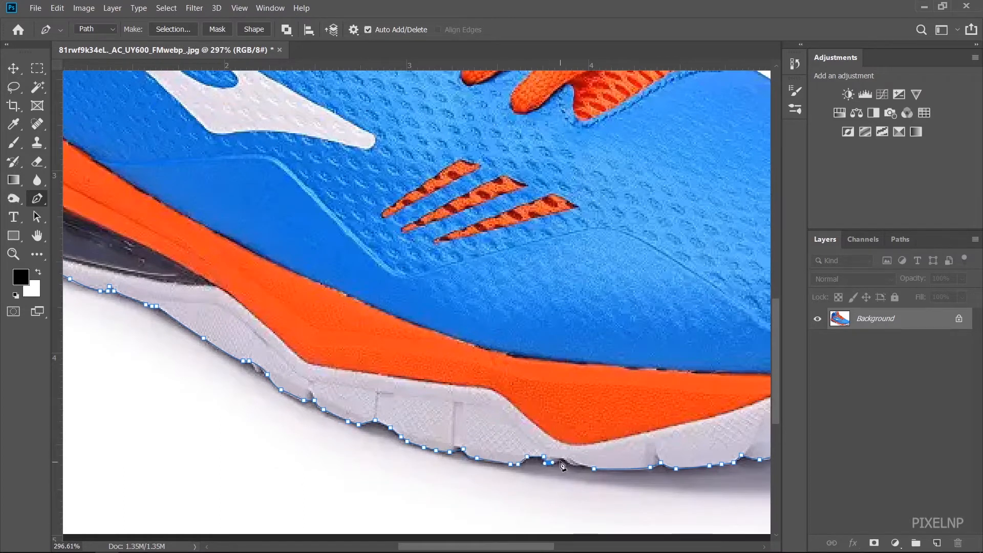
click(563, 460)
click(572, 463)
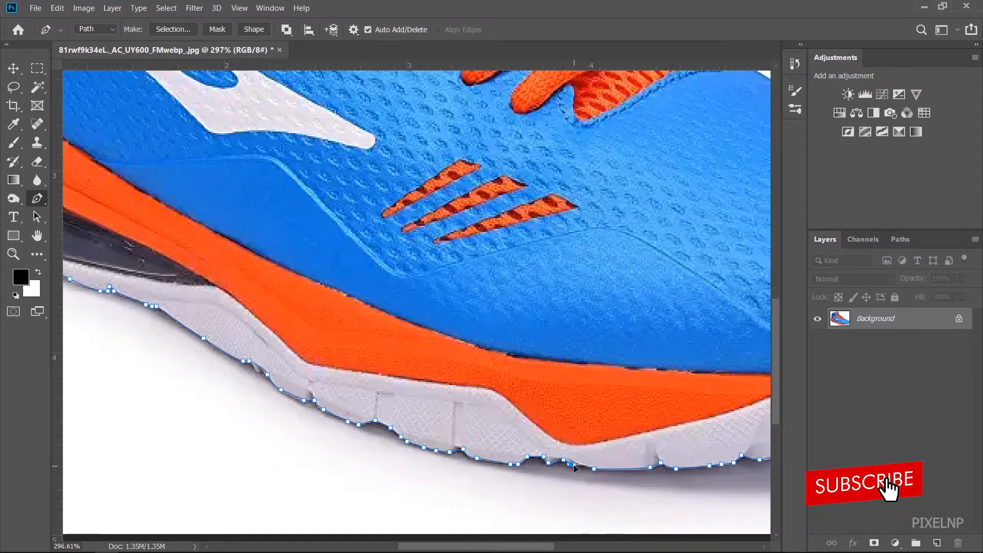
click(583, 464)
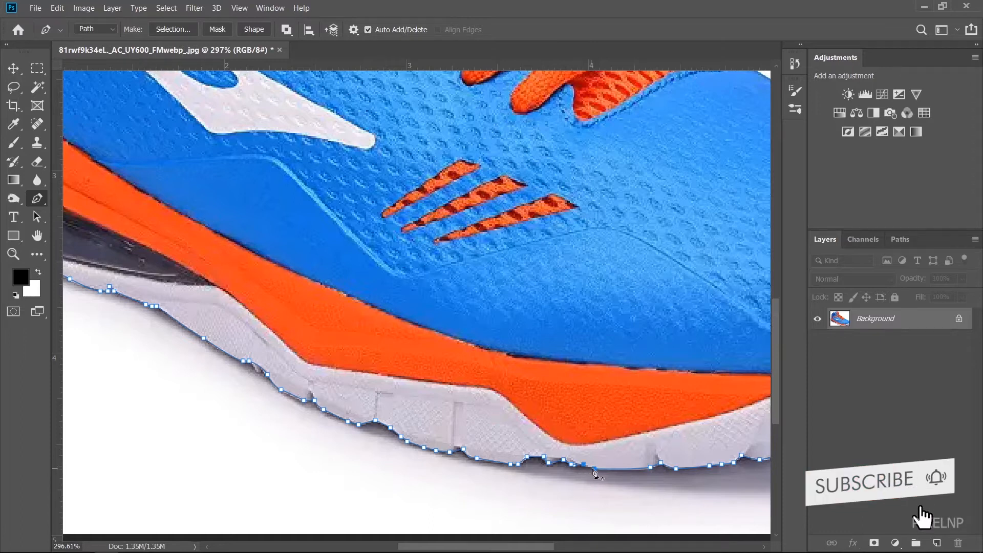
Convert the closed shoe path into a selection with Make Selection.
scroll(364, 110, down, 1)
scroll(364, 110, down, 5)
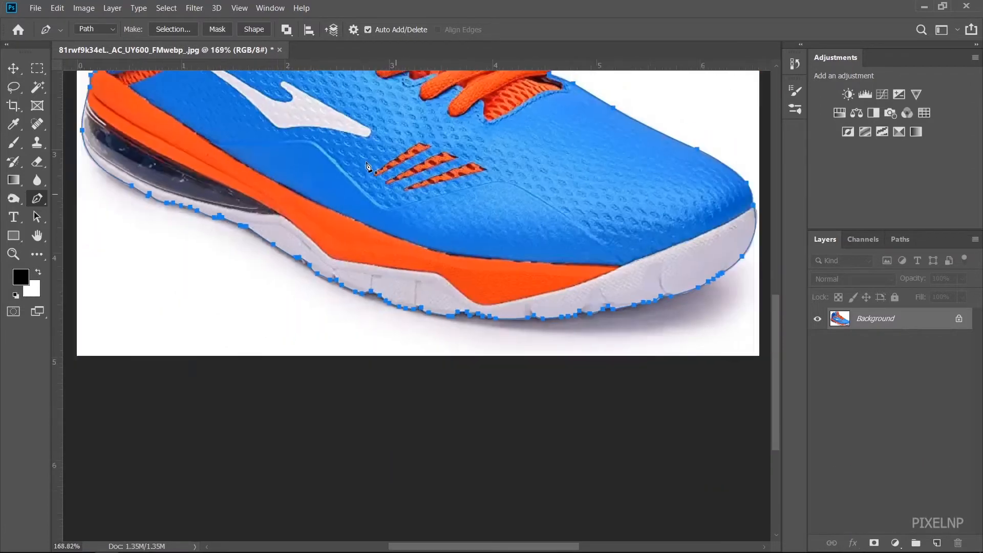
right_click(328, 194)
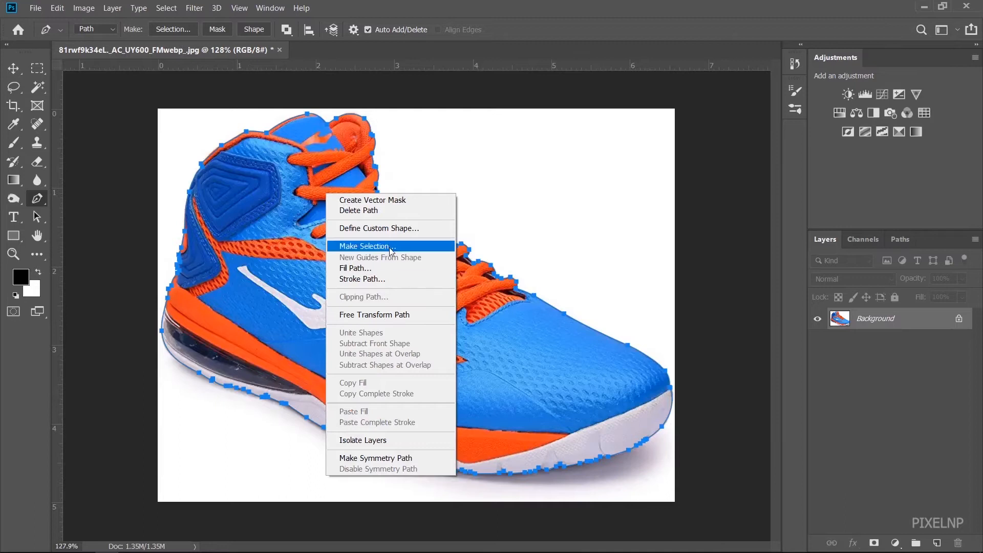
click(368, 246)
click(551, 141)
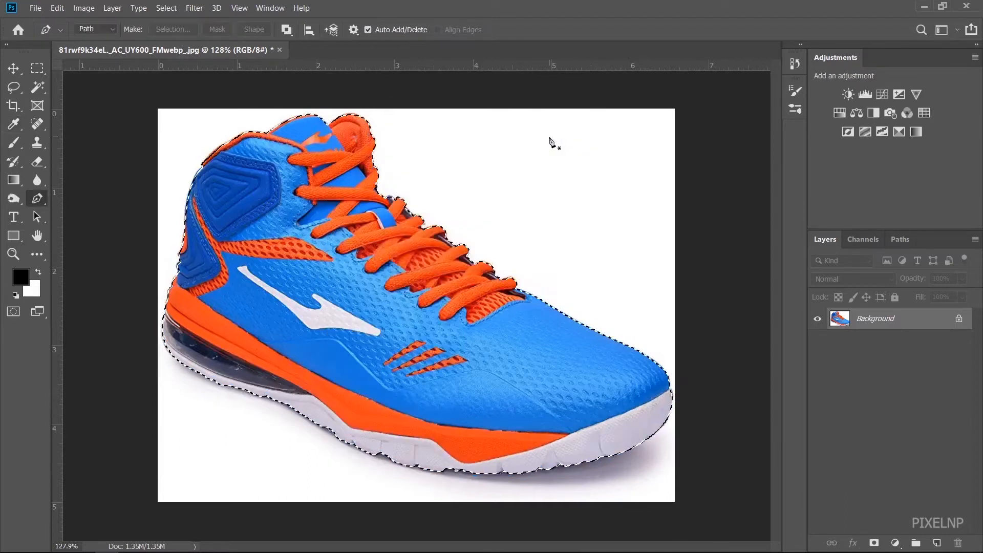
Open the shoe selection in the Select and Mask workspace.
click(39, 87)
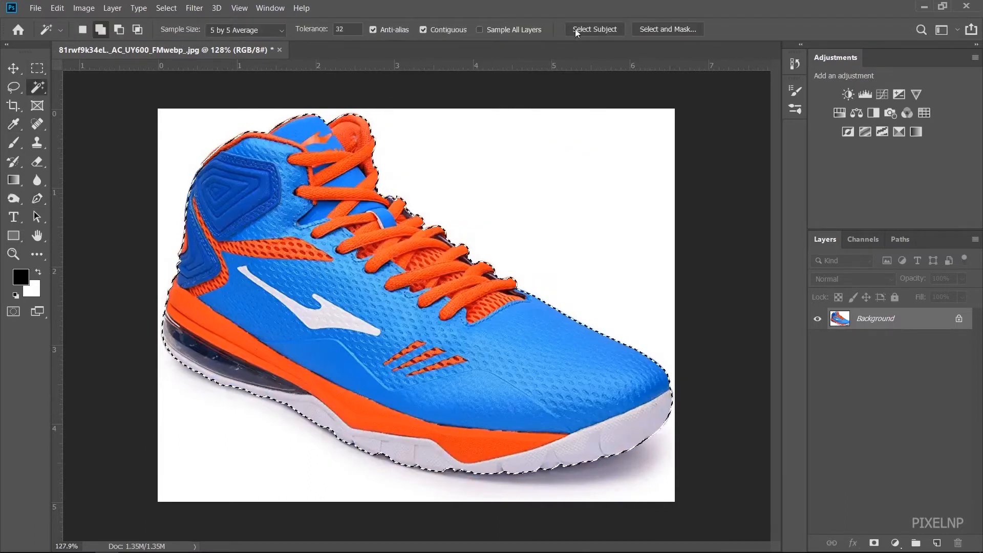
click(644, 30)
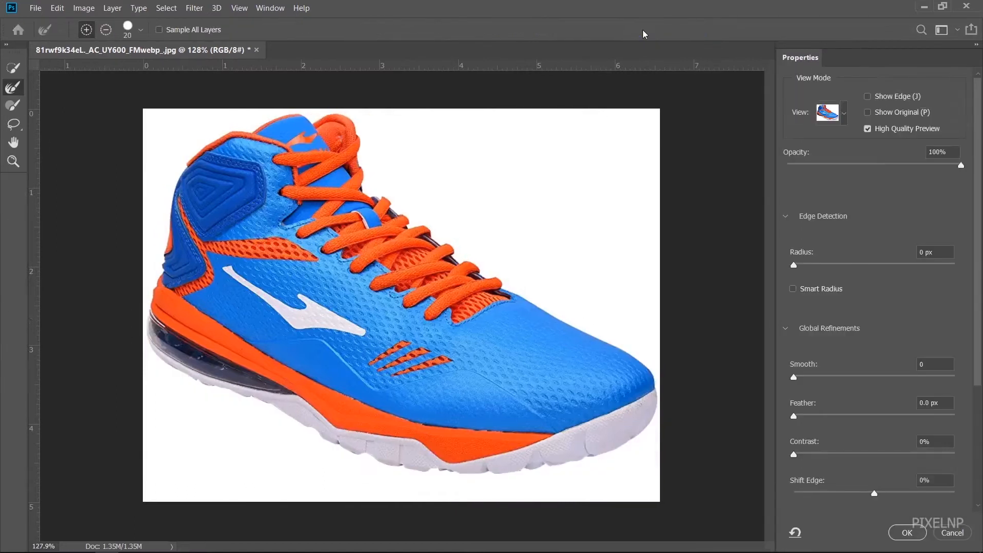
key(alt)
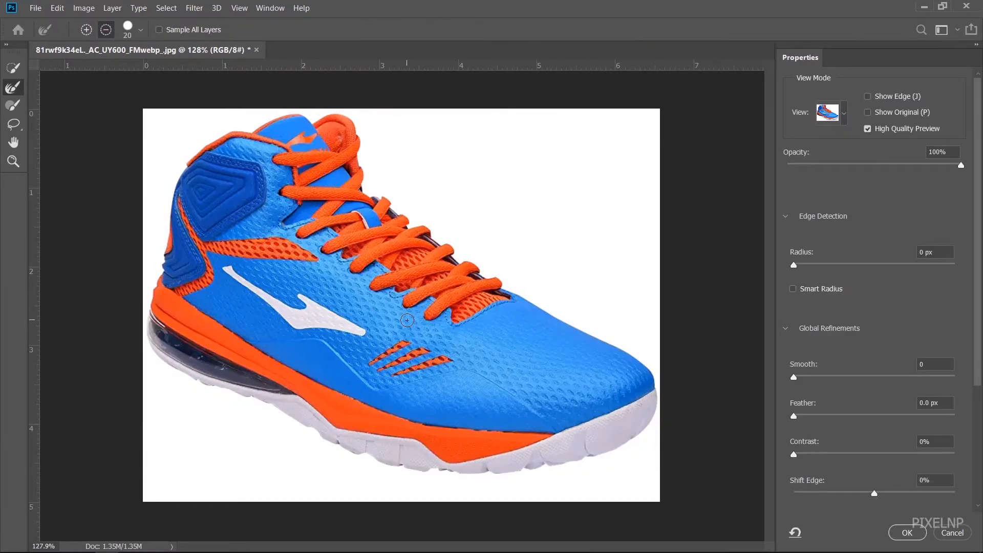
scroll(407, 320, up, 1)
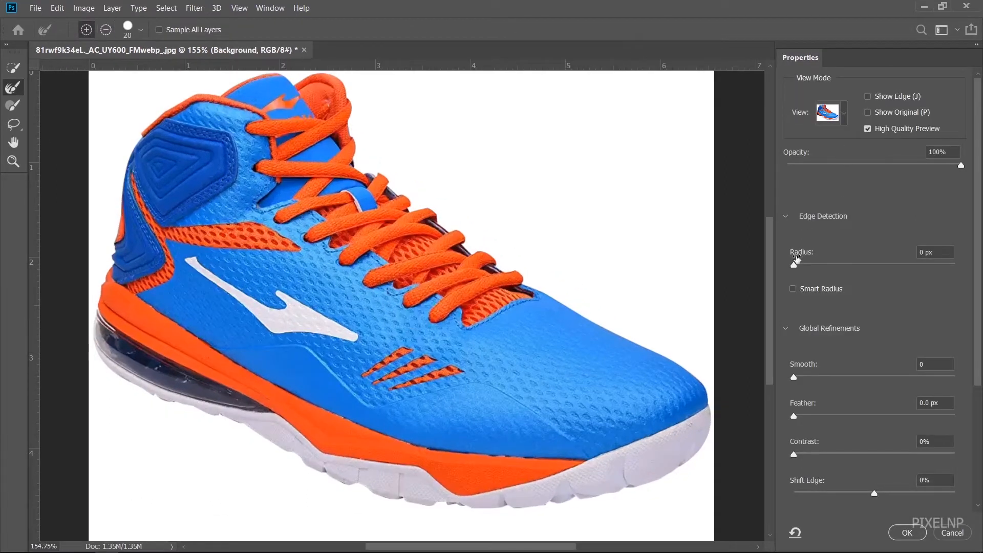
Preview the shoe selection in the Black & White view, then switch the view mode to On Black.
click(842, 119)
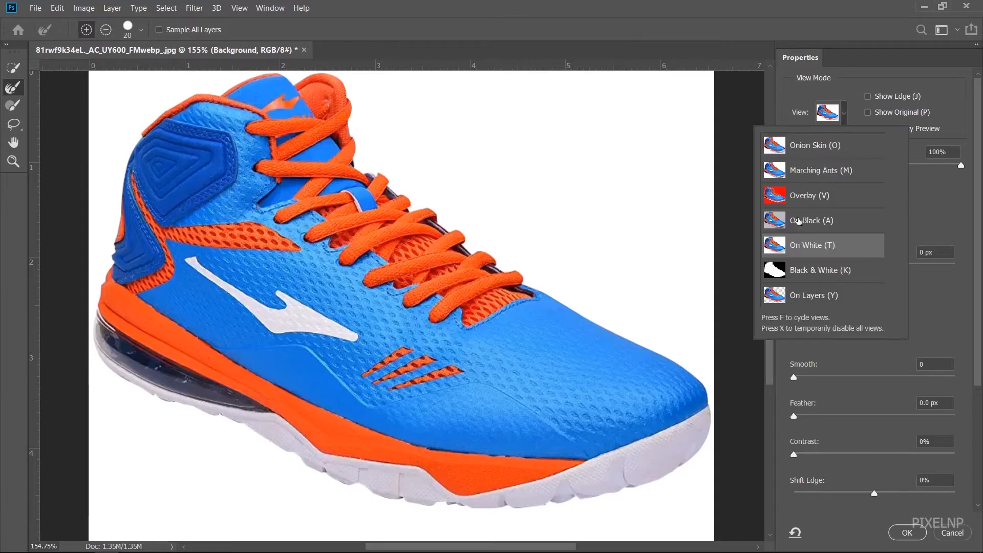
click(797, 270)
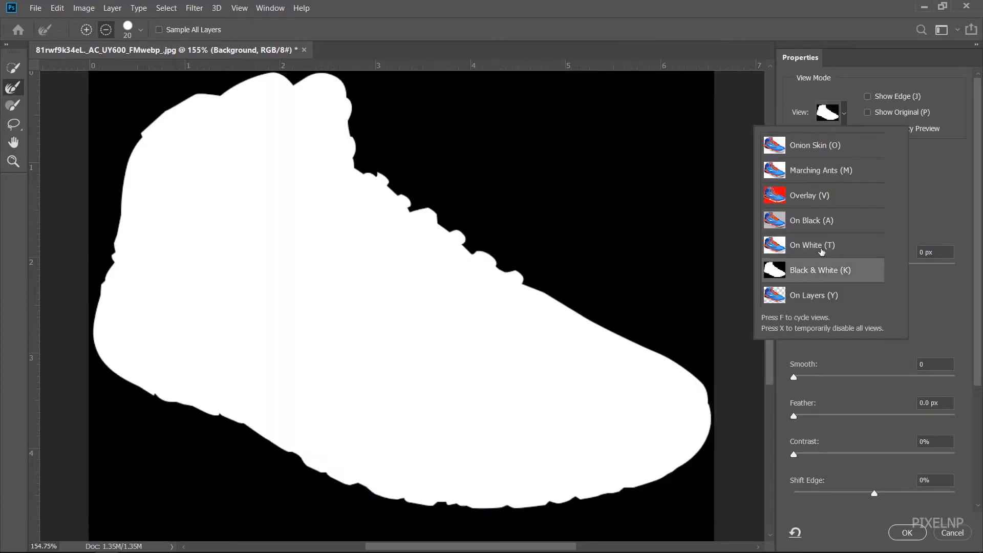
click(819, 226)
click(945, 213)
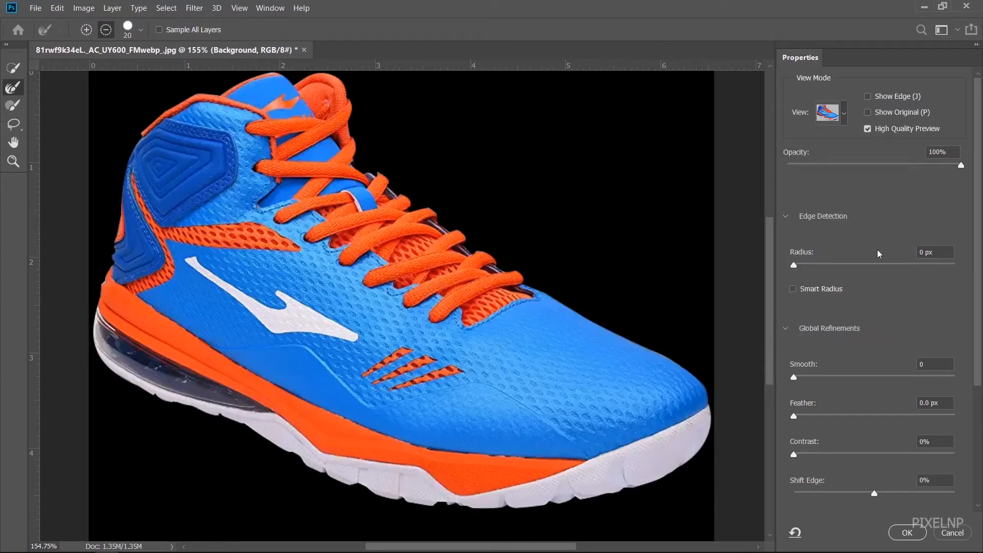
Refine the selection edge with Smart Radius enabled, Smooth 2, Radius 1 px and Contrast 35%.
scroll(651, 279, up, 2)
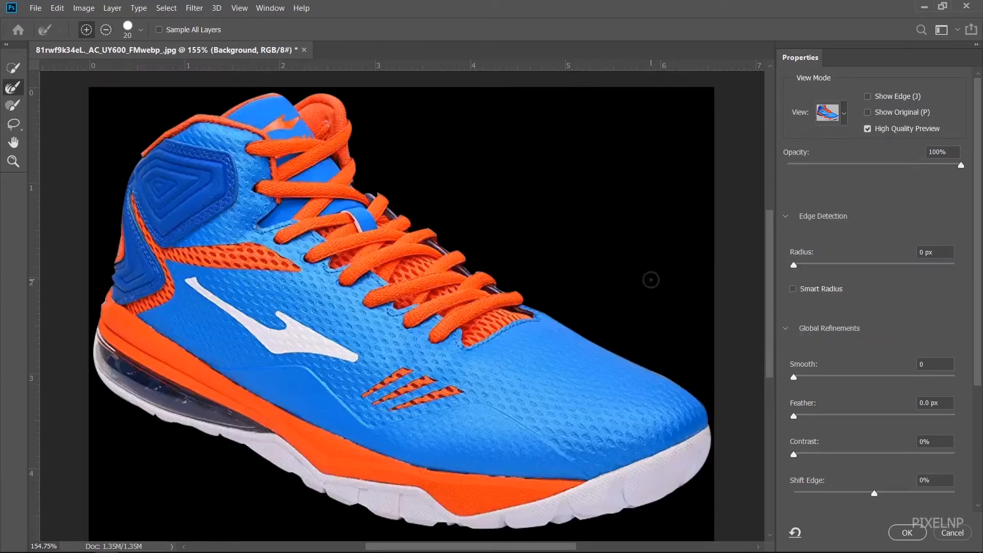
scroll(651, 279, down, 5)
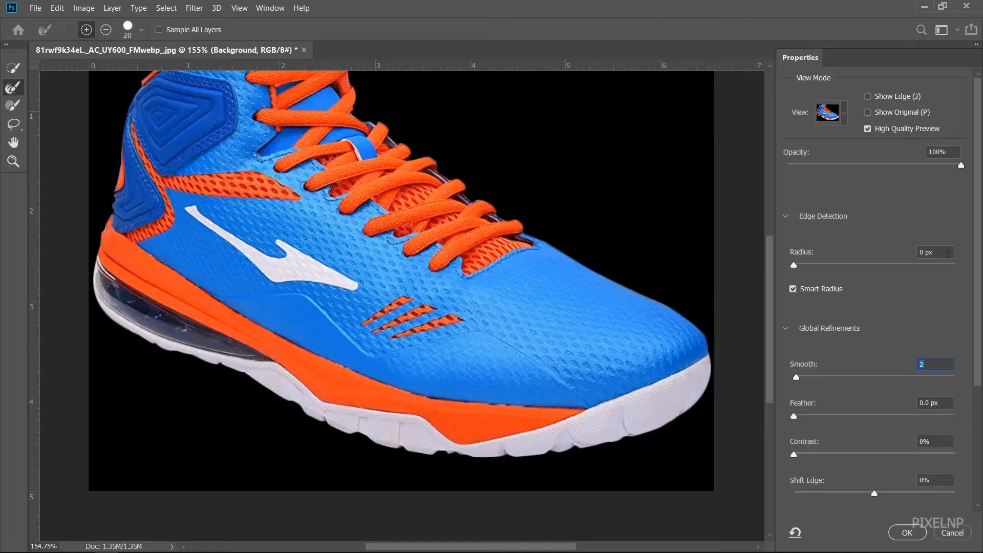
key(Return)
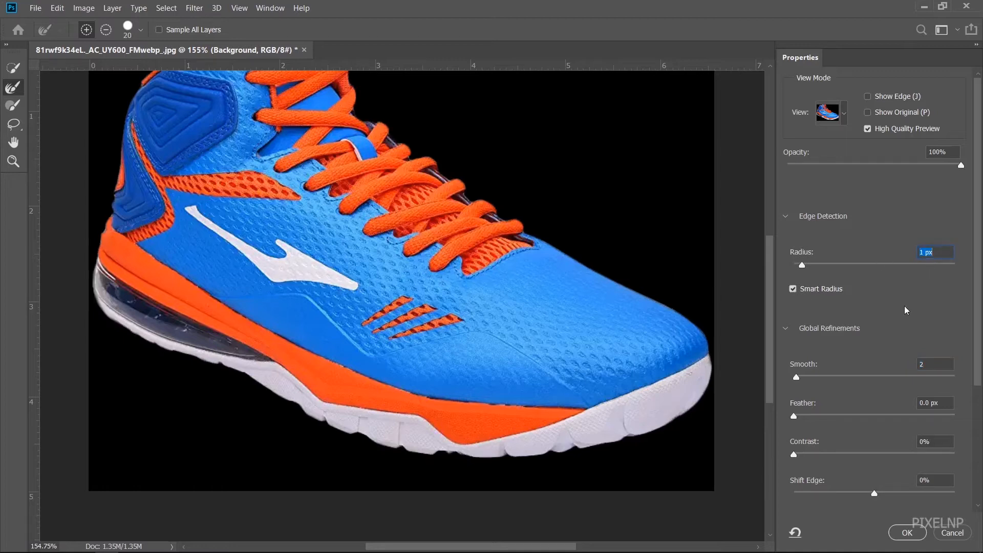
drag(794, 458, 817, 455)
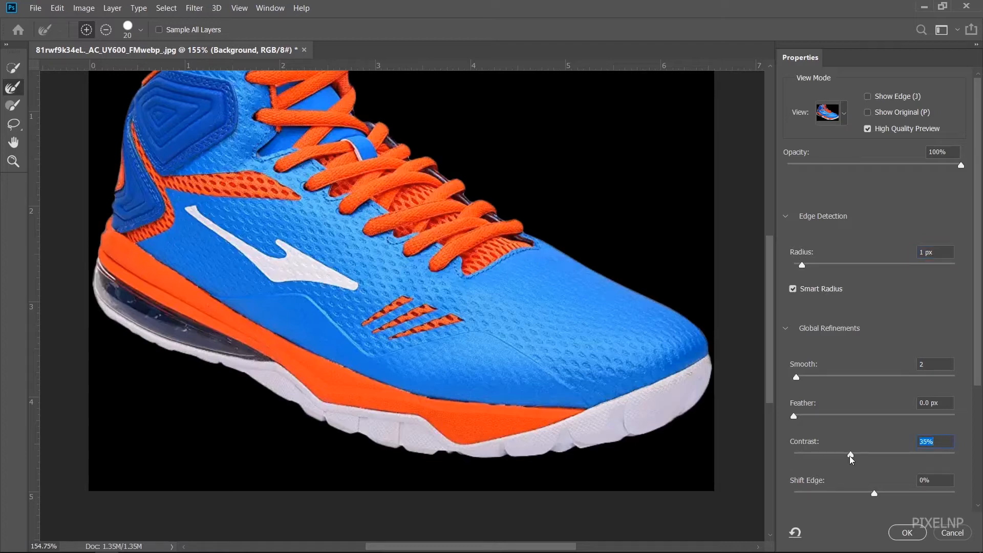
Output the refined shoe selection as a layer mask and apply the Select and Mask refinement.
drag(980, 376, 904, 490)
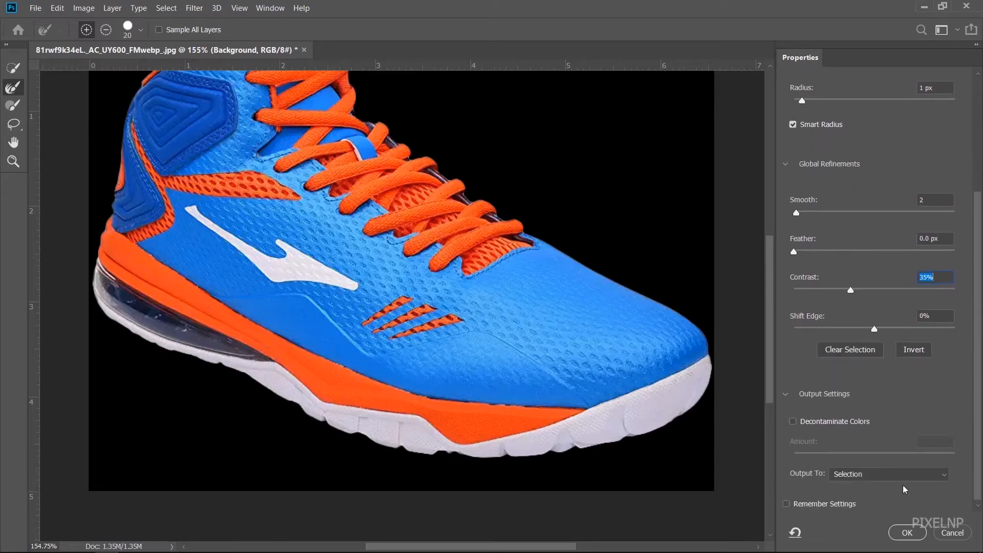
click(901, 475)
click(884, 490)
click(907, 533)
scroll(507, 267, down, 2)
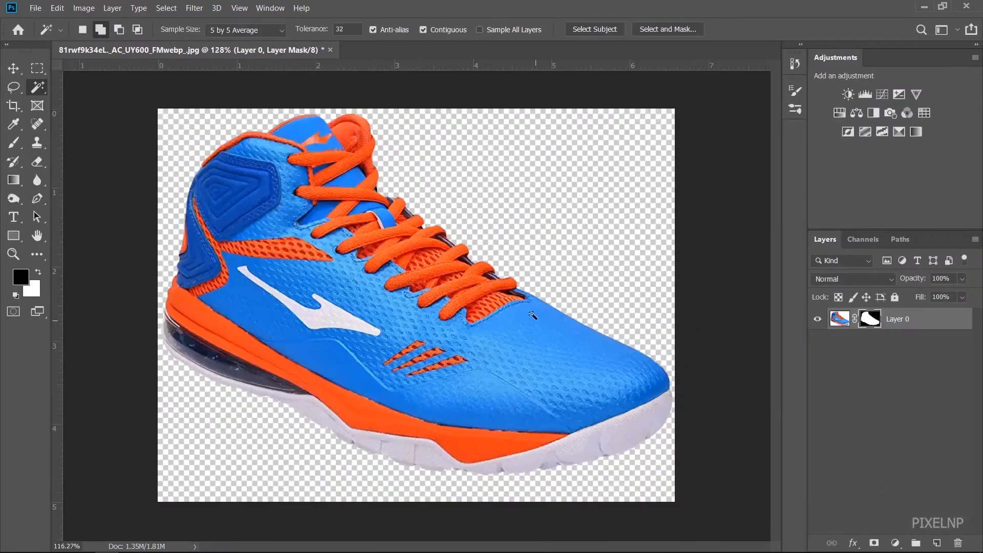
scroll(499, 267, down, 1)
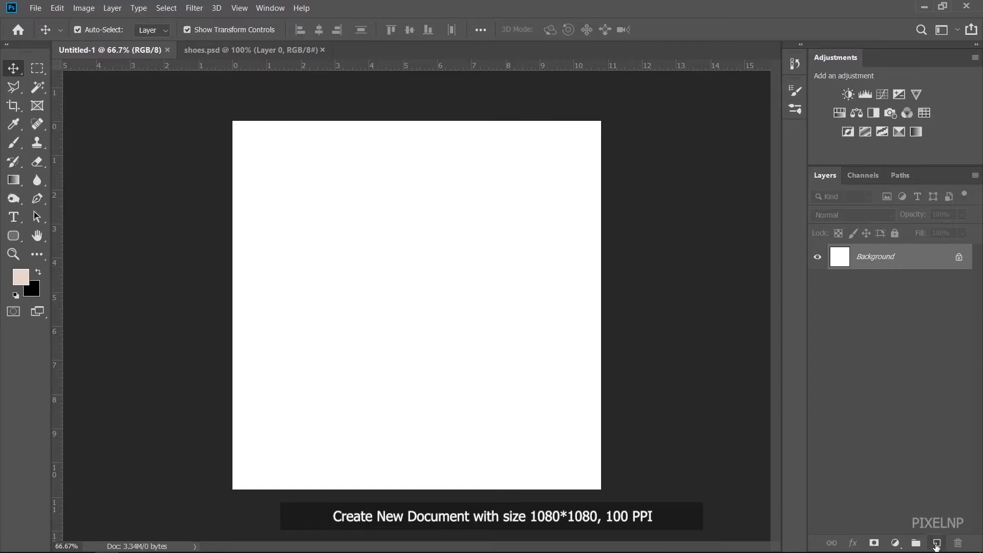
Add a new layer and select the canvas's upper part with the Polygonal Lasso, its lower edge slanting upward to the right.
click(936, 544)
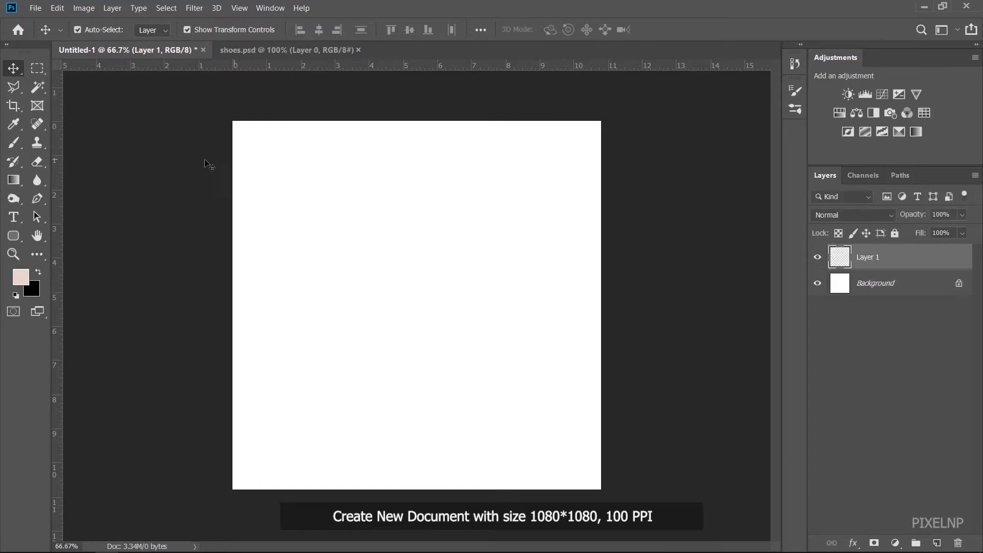
click(13, 87)
click(227, 114)
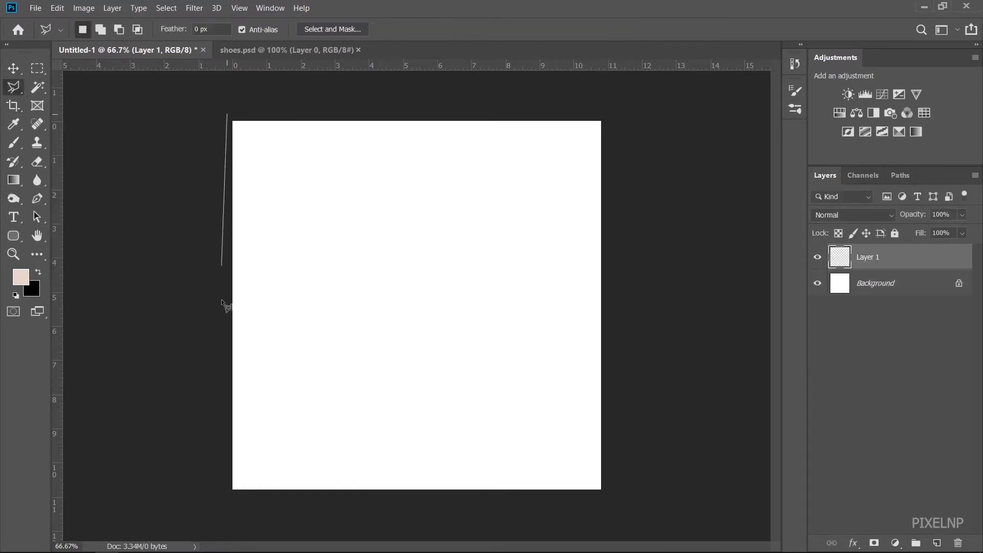
click(229, 358)
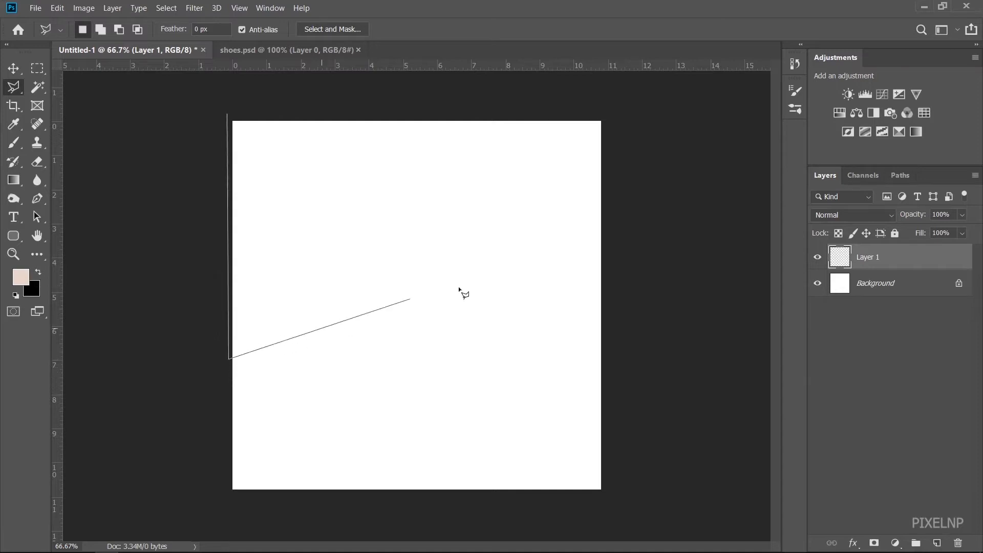
click(638, 274)
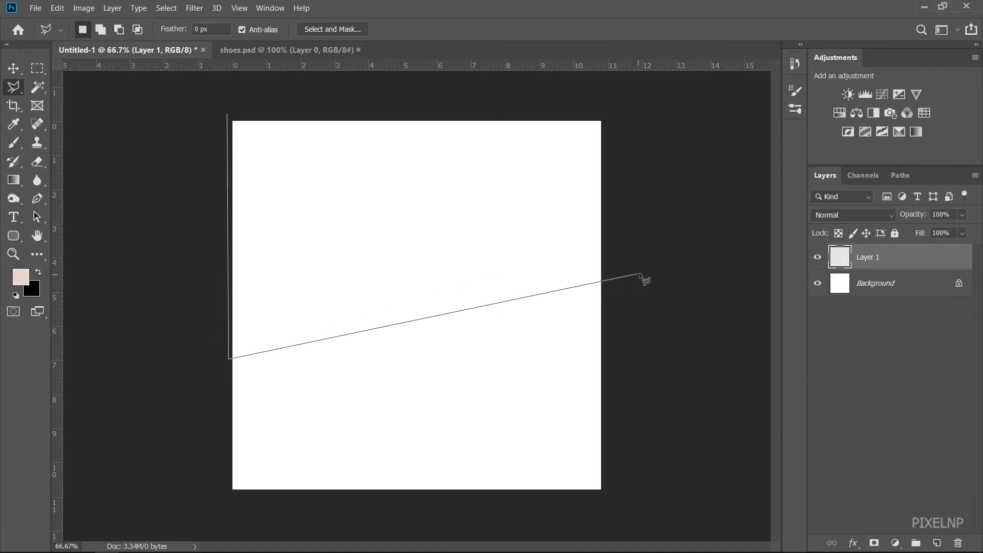
click(640, 103)
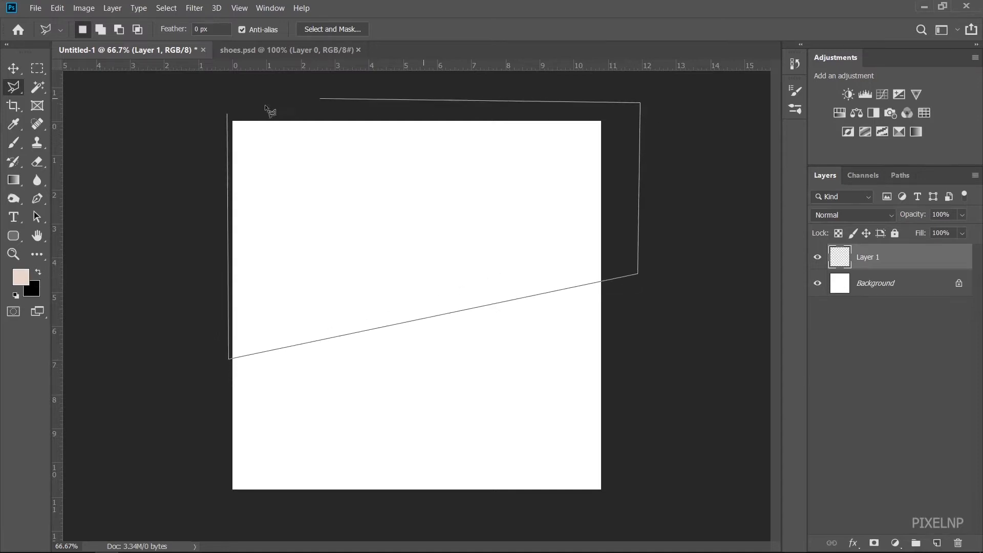
click(228, 114)
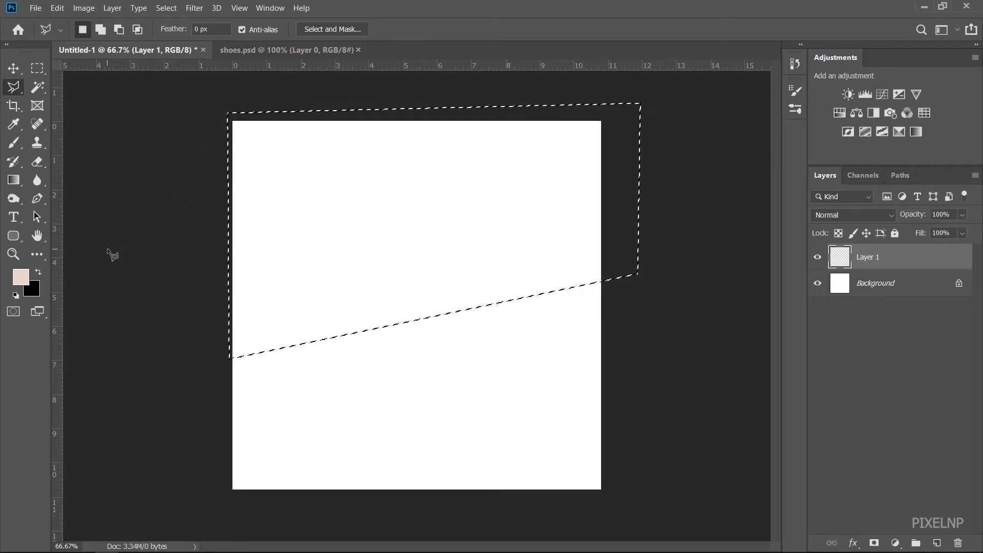
Fill the selection with a top-to-bottom linear gradient from e72b3b to f67116 and deselect.
click(11, 179)
click(114, 30)
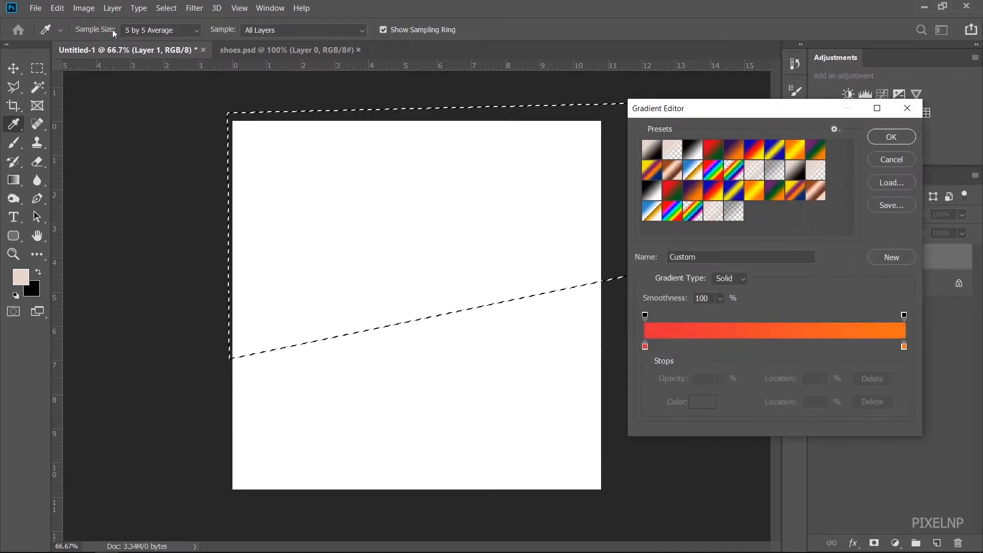
click(644, 347)
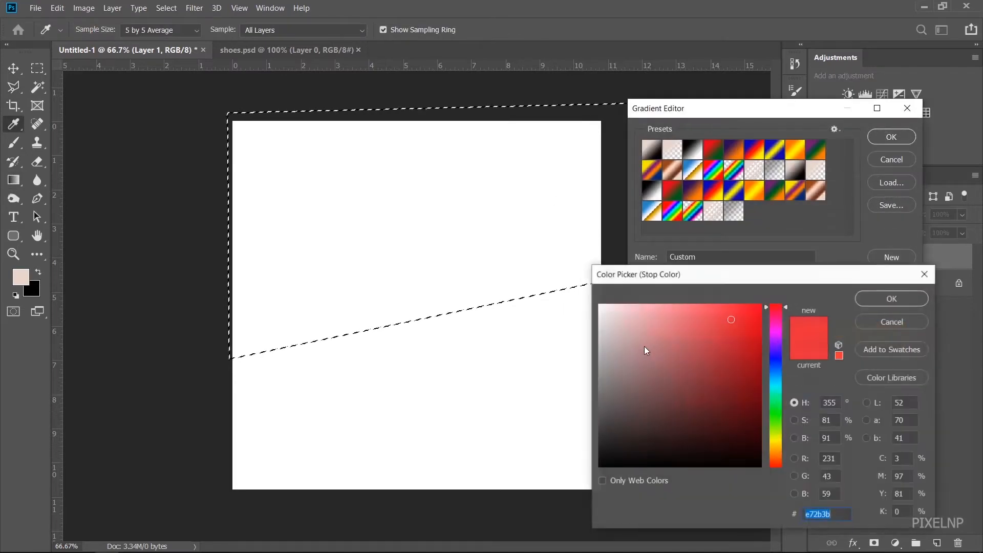
click(702, 401)
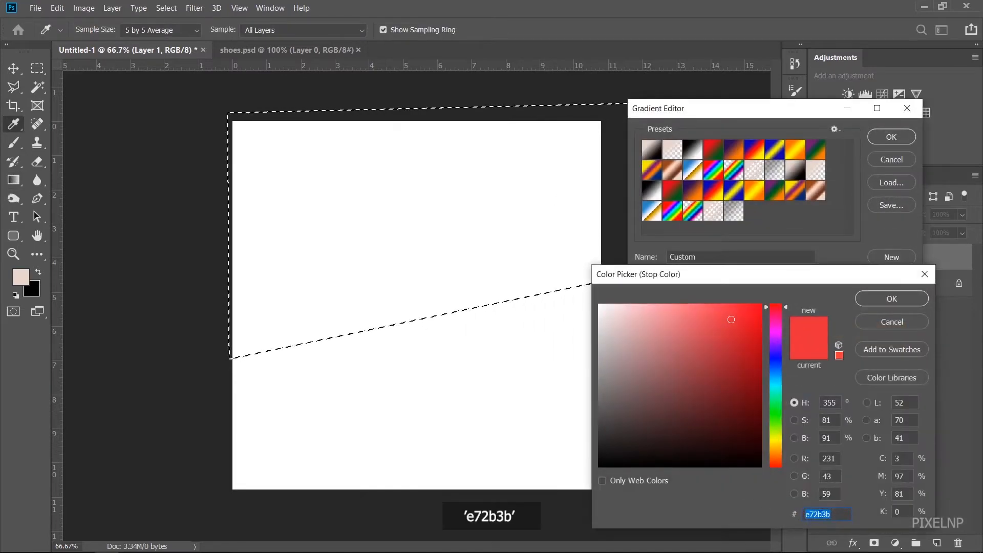
click(891, 298)
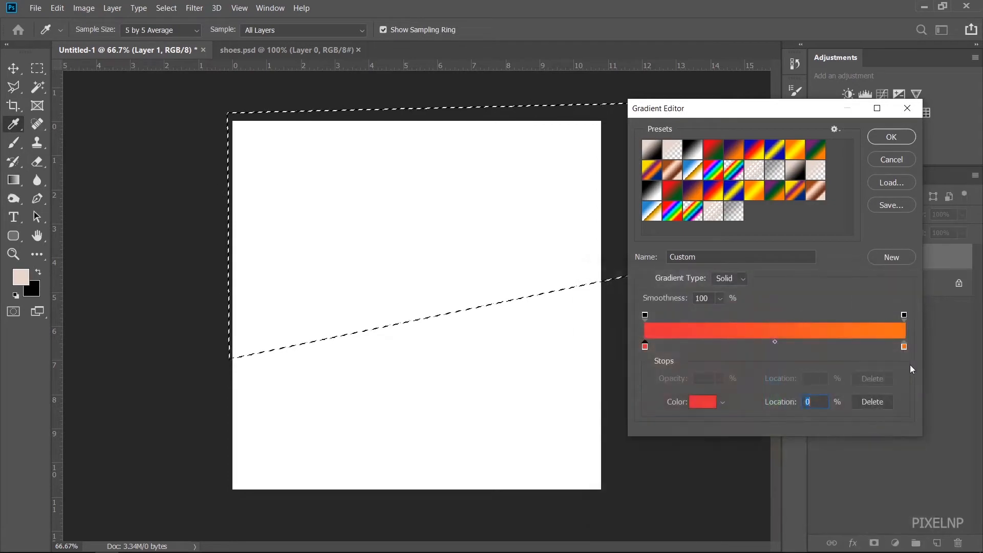
click(904, 347)
click(703, 401)
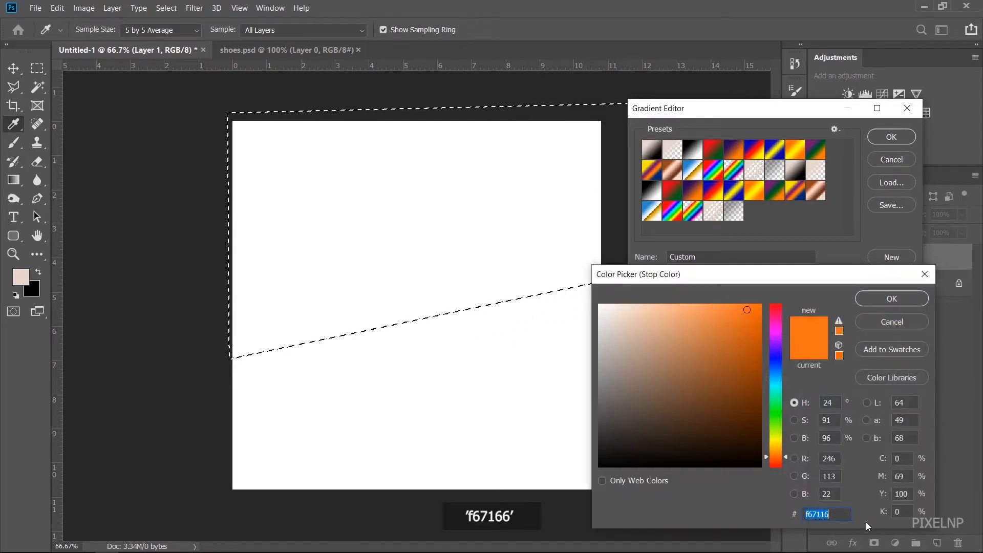
click(877, 300)
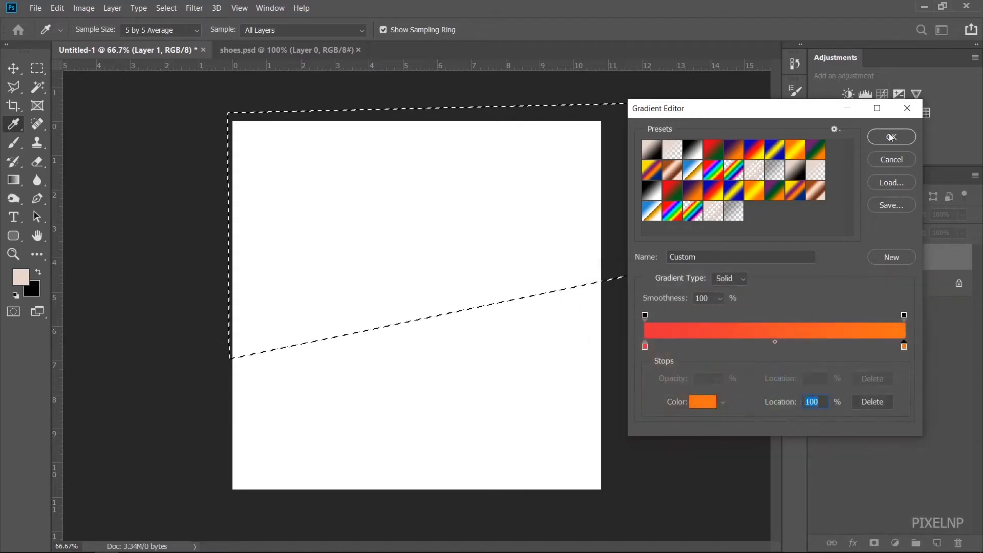
click(870, 140)
mouse_move(344, 91)
mouse_down()
mouse_move(390, 329)
mouse_move(411, 358)
mouse_up()
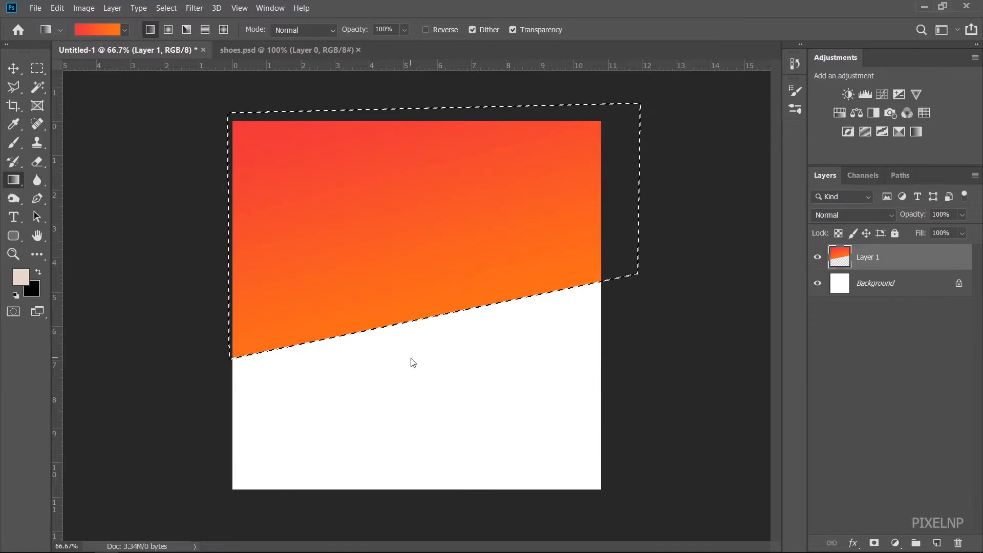
key(ctrl+d)
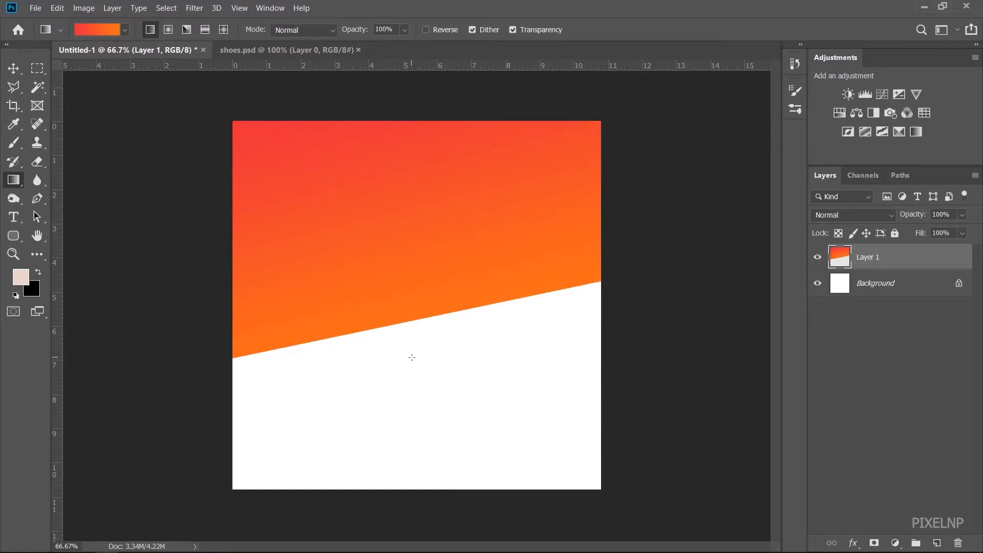
Bring the masked shoe from shoes.psd into the Untitled-1 document and place it mid-canvas over the gradient.
click(281, 50)
click(12, 70)
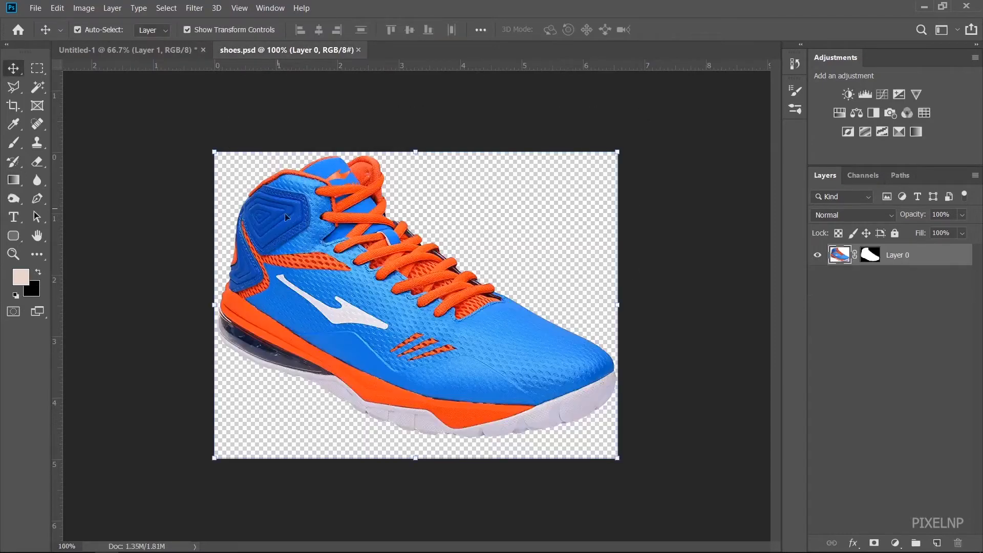
drag(318, 232, 428, 311)
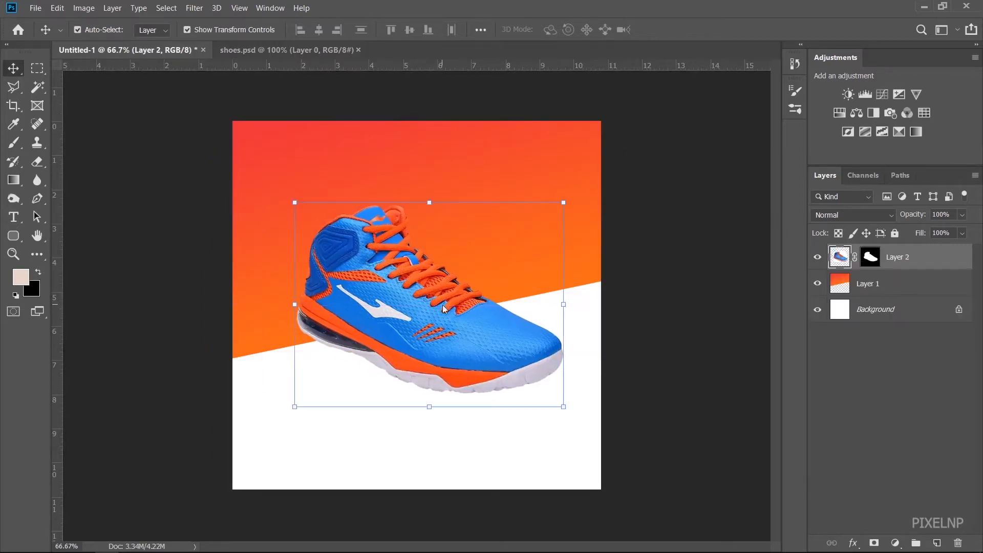
Flip the shoe horizontally with Free Transform and rotate it about 14° counter-clockwise.
right_click(443, 309)
click(385, 303)
key(ctrl+t)
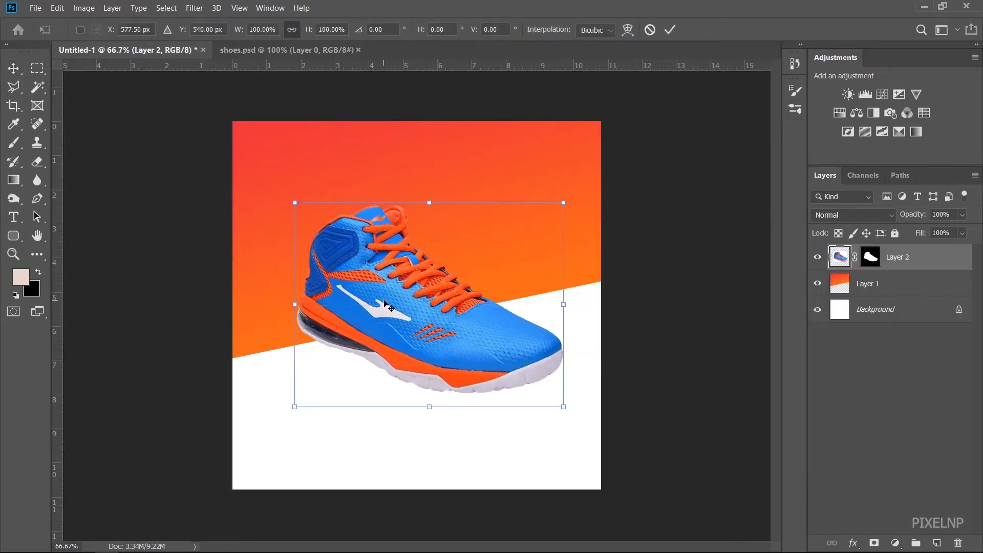
right_click(388, 294)
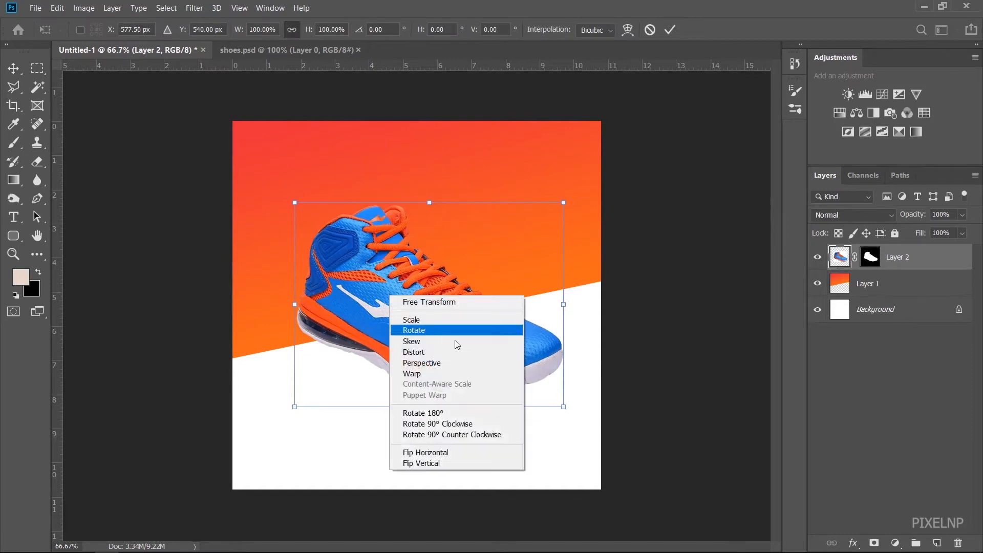
click(459, 453)
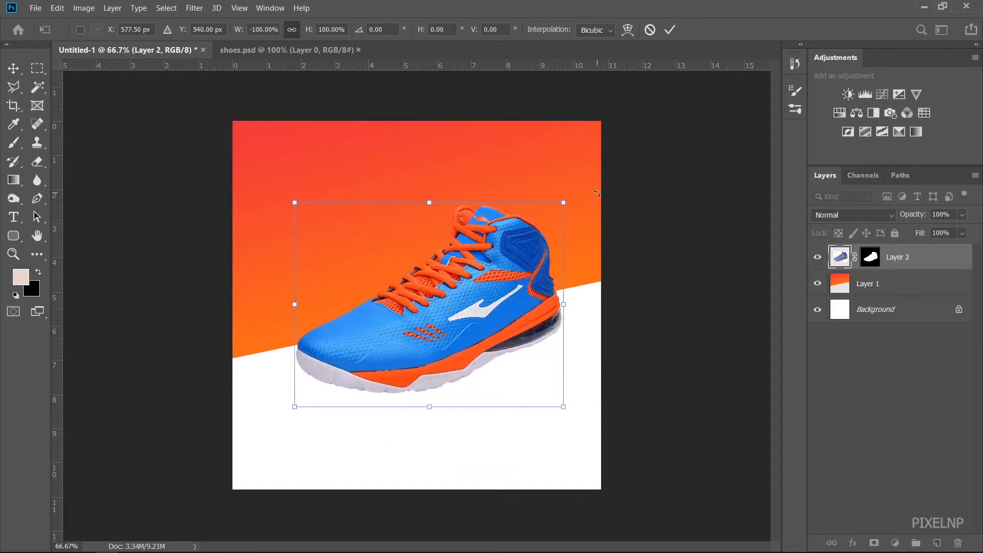
drag(574, 200, 548, 162)
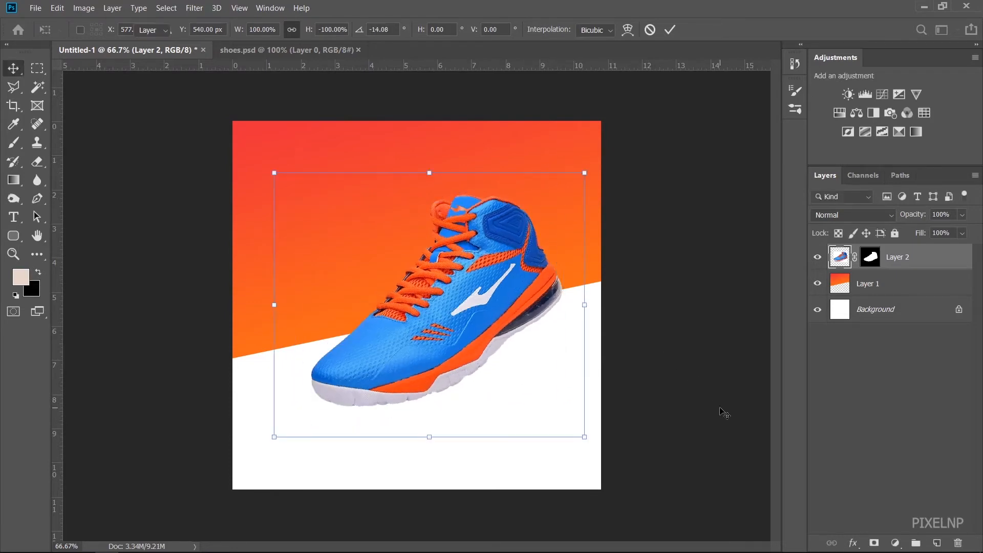
key(Return)
Move the shoe slightly left and down across the slanted edge of the gradient.
scroll(661, 404, up, 2)
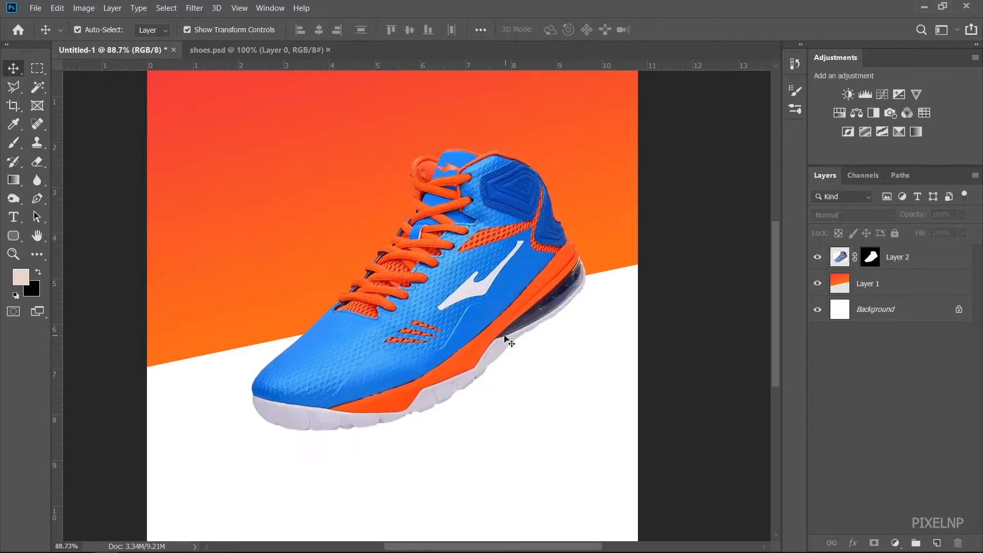
drag(509, 338, 482, 343)
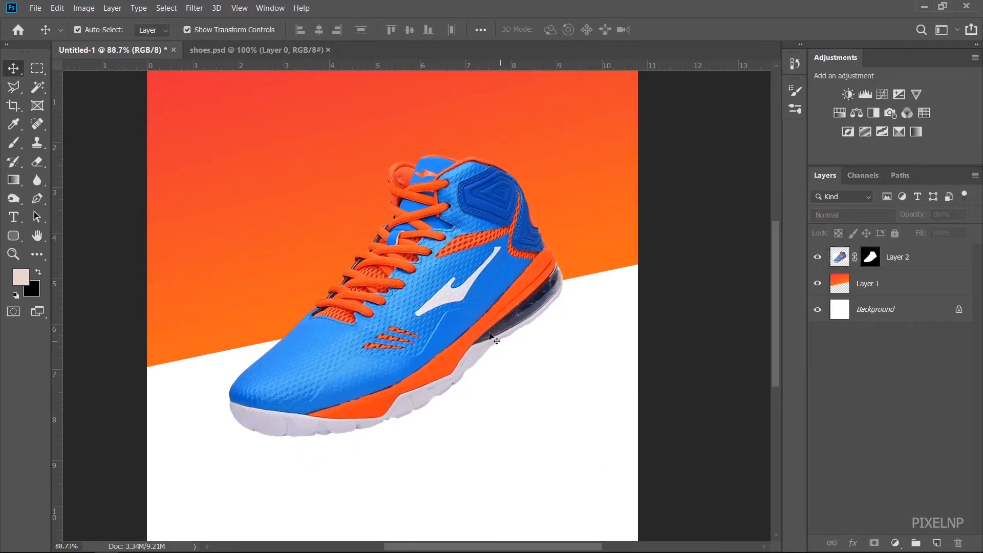
drag(453, 306, 453, 321)
click(741, 429)
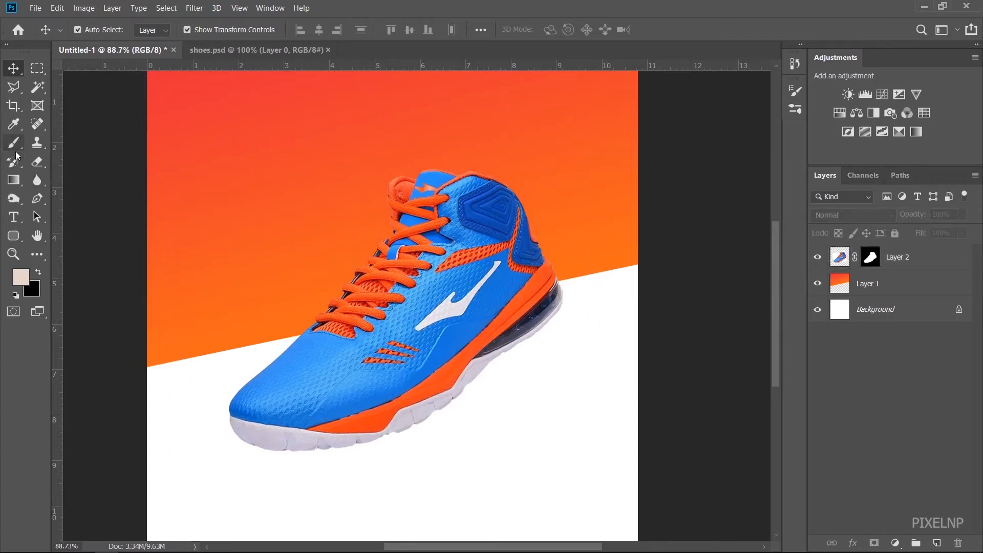
On a new layer, paint a single black dab over the shoe's laces with a soft 700 px brush at 0% hardness.
click(13, 142)
click(38, 272)
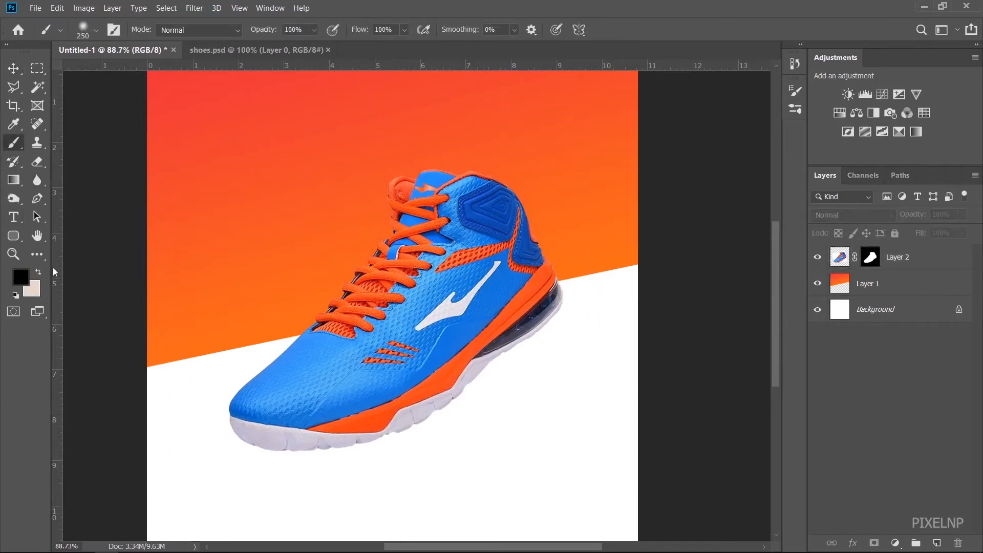
click(936, 542)
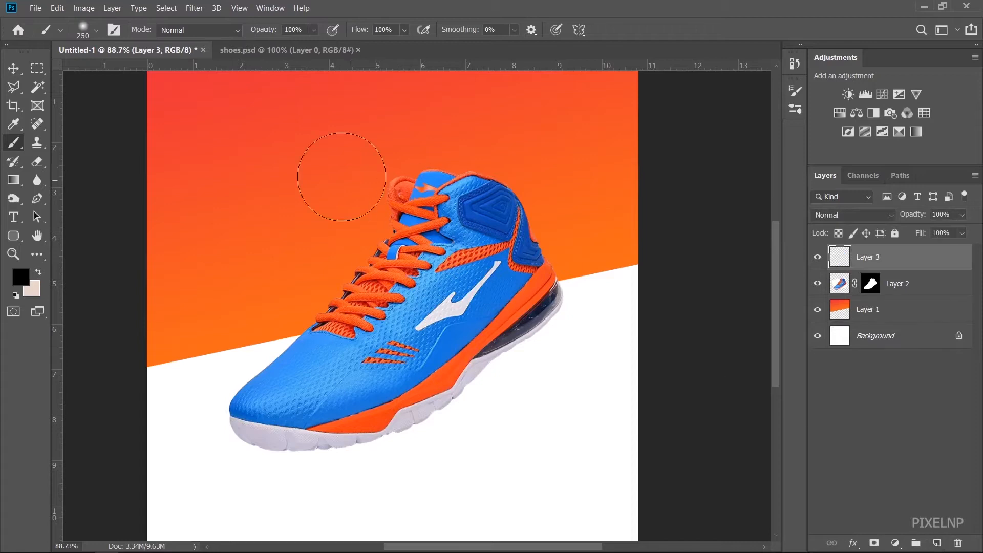
right_click(347, 179)
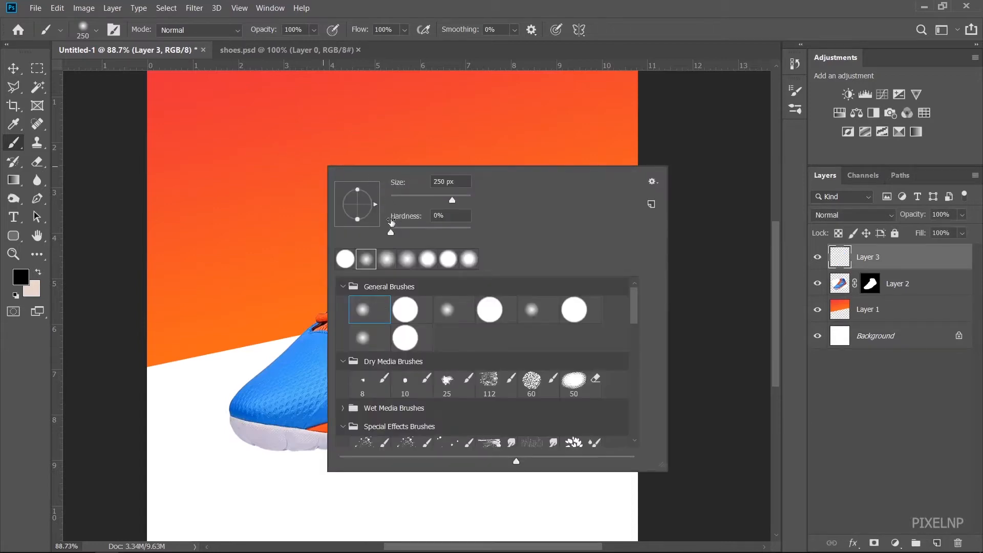
click(438, 2)
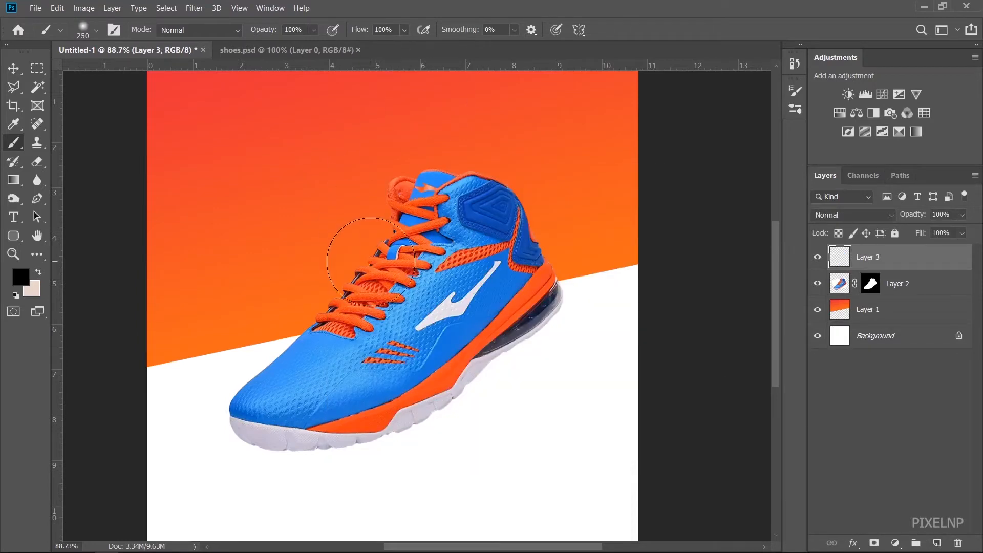
key(bracketright)
key(bracketright)
key(bracketright)
key(bracketright)
key(bracketright)
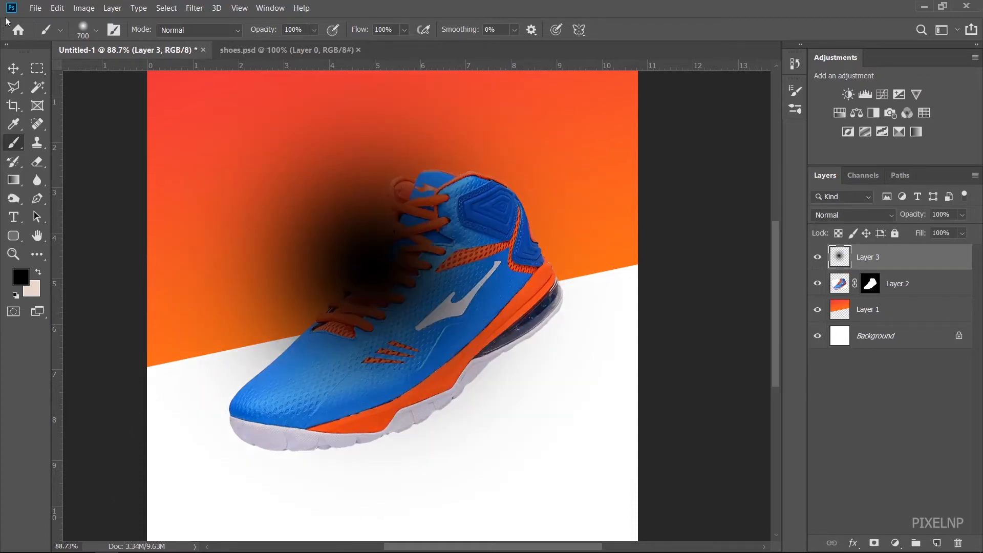
Squash the black dab vertically to about 9% of its height, forming a thin shadow near the canvas's lower edge.
click(13, 69)
scroll(435, 185, down, 3)
scroll(436, 185, down, 1)
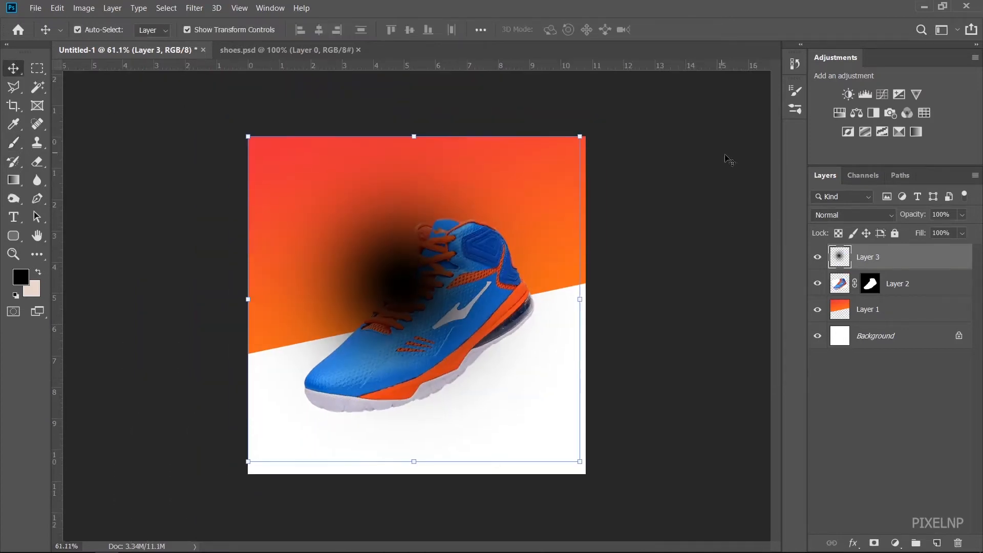
drag(414, 136, 424, 432)
scroll(432, 448, up, 3)
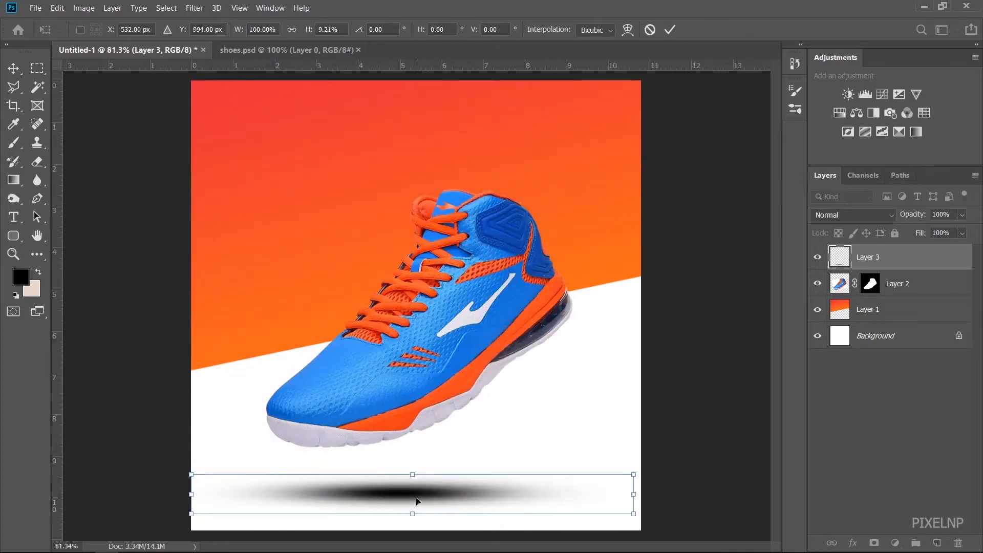
Scale the shadow to about 85% width, place it under the front of the sole and move its layer below the shoe layer.
drag(398, 488, 368, 452)
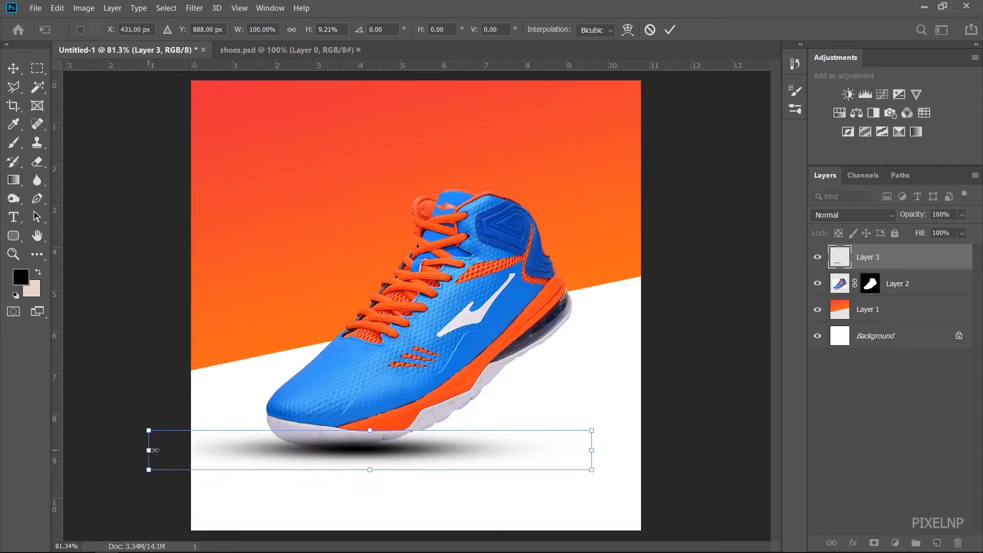
drag(149, 449, 214, 450)
drag(396, 455, 341, 457)
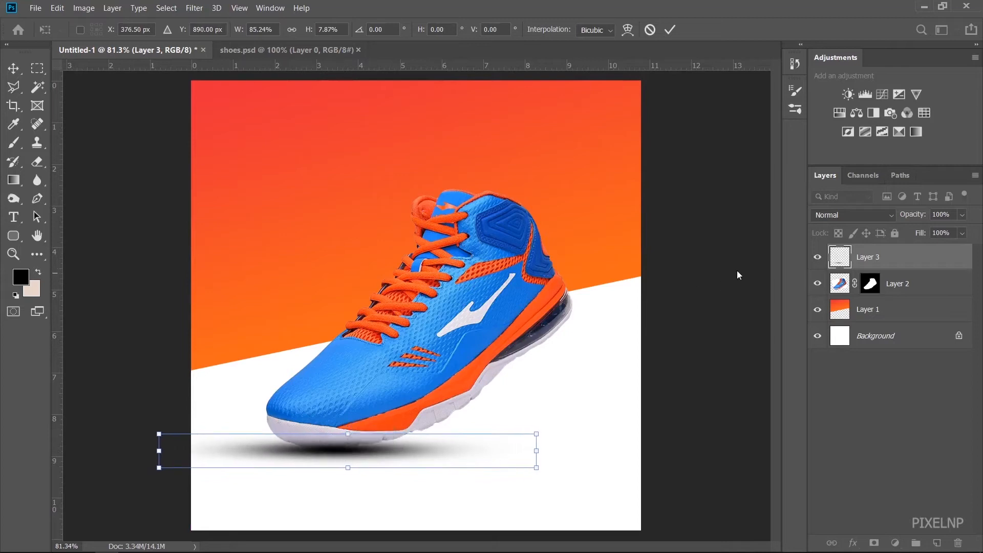
drag(867, 250, 876, 298)
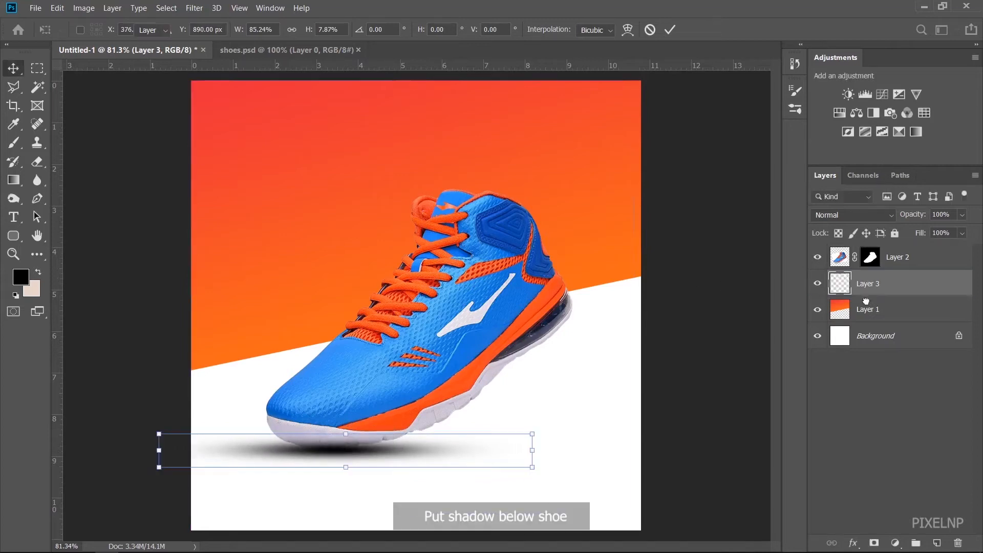
Distort the shadow so its heel end slants upward, align it under the front of the sole and apply the transform.
scroll(367, 467, up, 2)
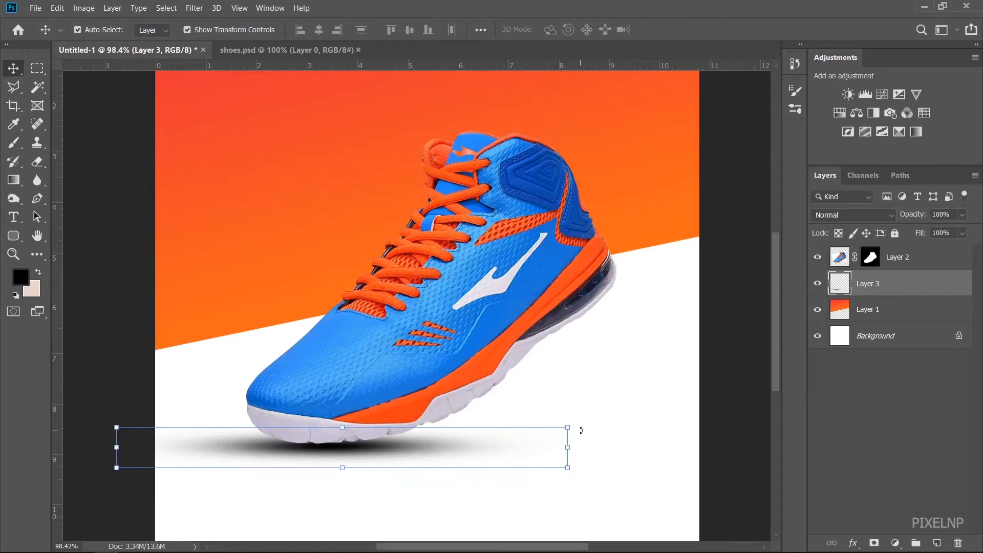
drag(573, 427, 589, 392)
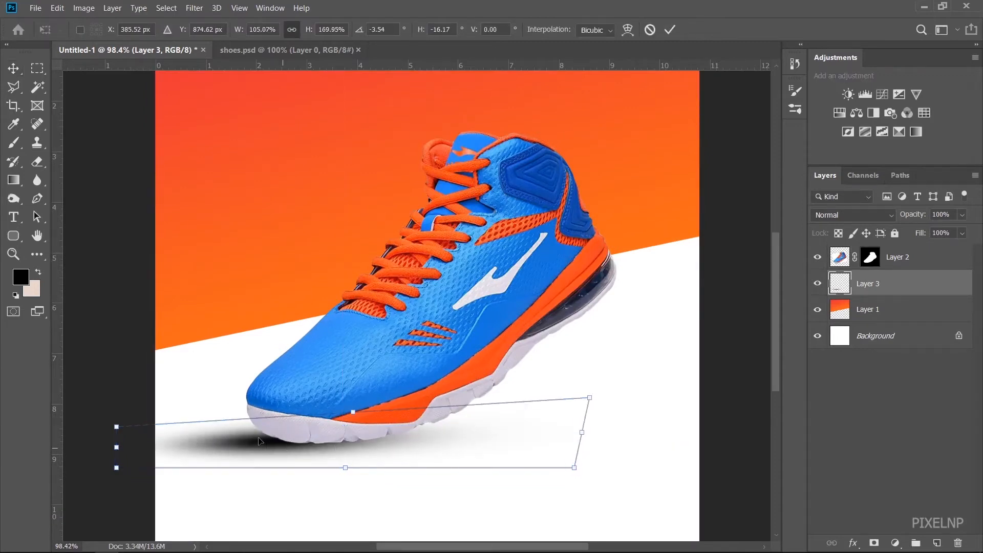
drag(256, 440, 309, 450)
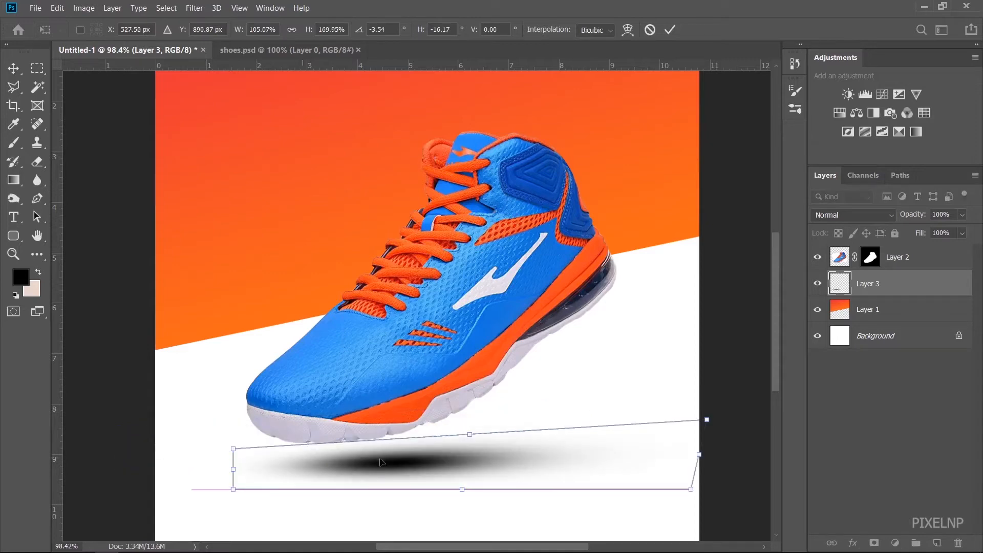
drag(380, 462, 351, 442)
scroll(367, 471, up, 2)
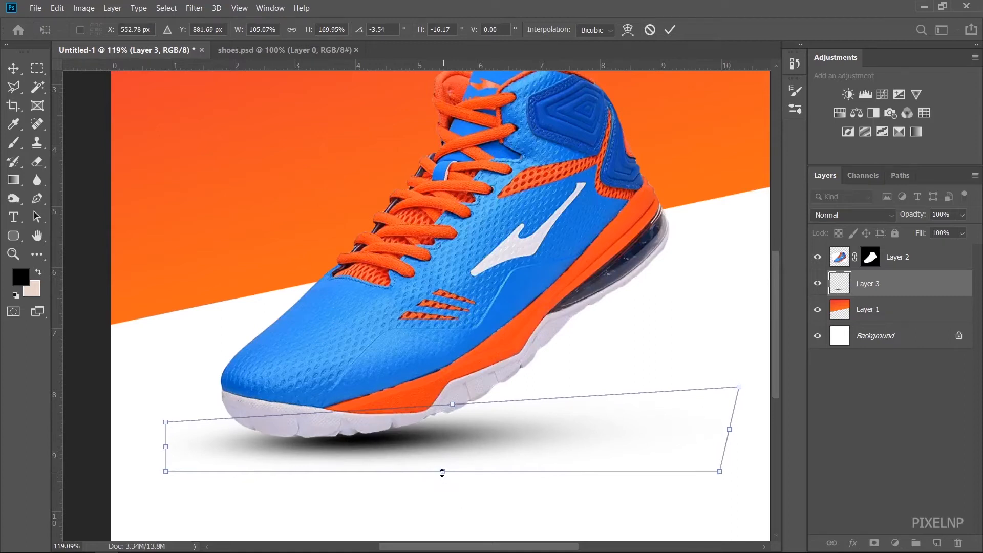
drag(442, 472, 443, 468)
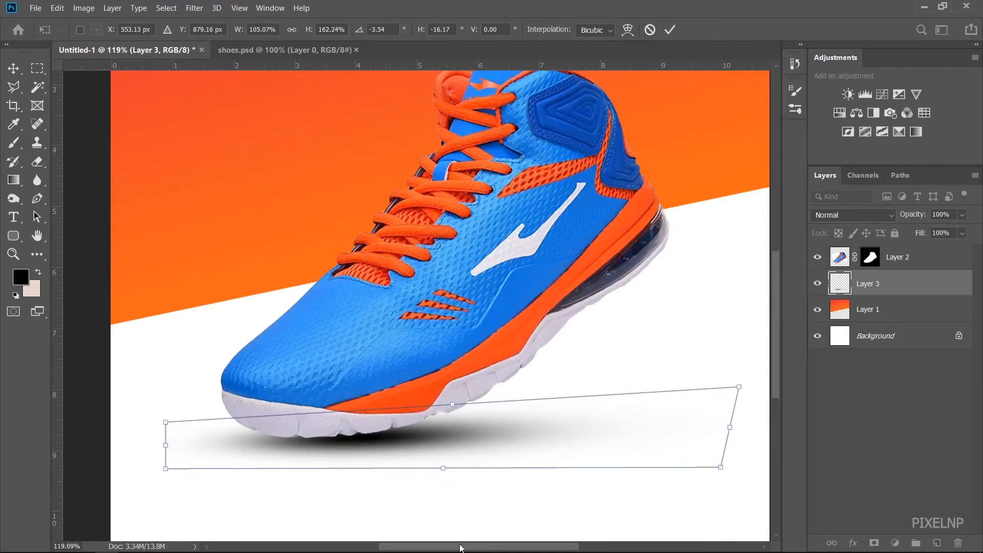
click(669, 29)
click(713, 253)
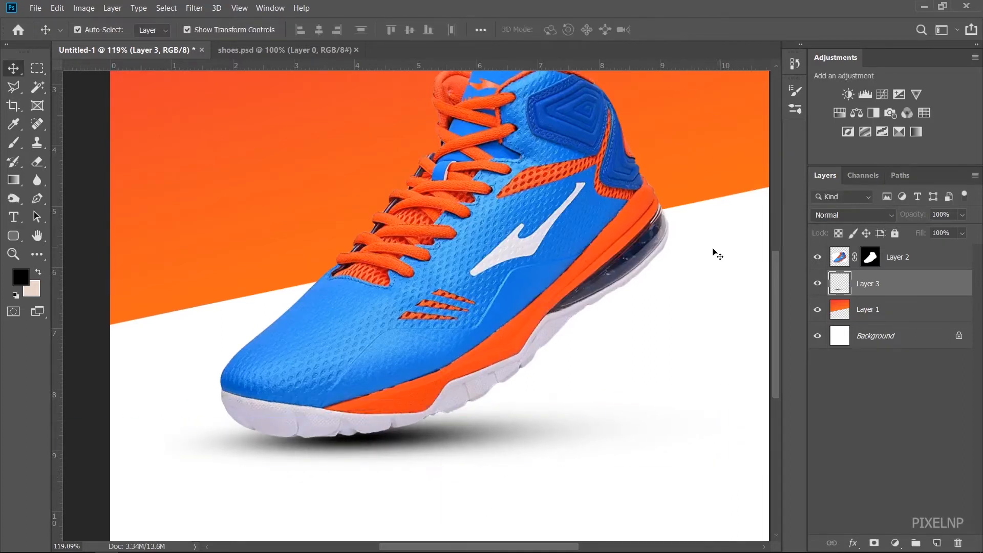
Nudge the shadow slightly left and down under the sole and lower its layer opacity to 81%.
click(404, 443)
key(shift+Left)
key(shift+Left)
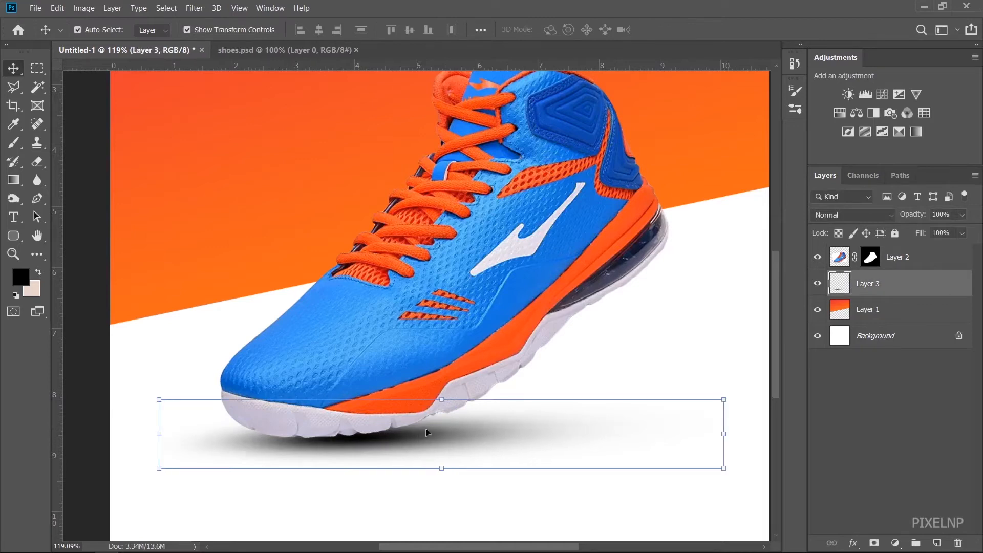
key(Down)
key(Down)
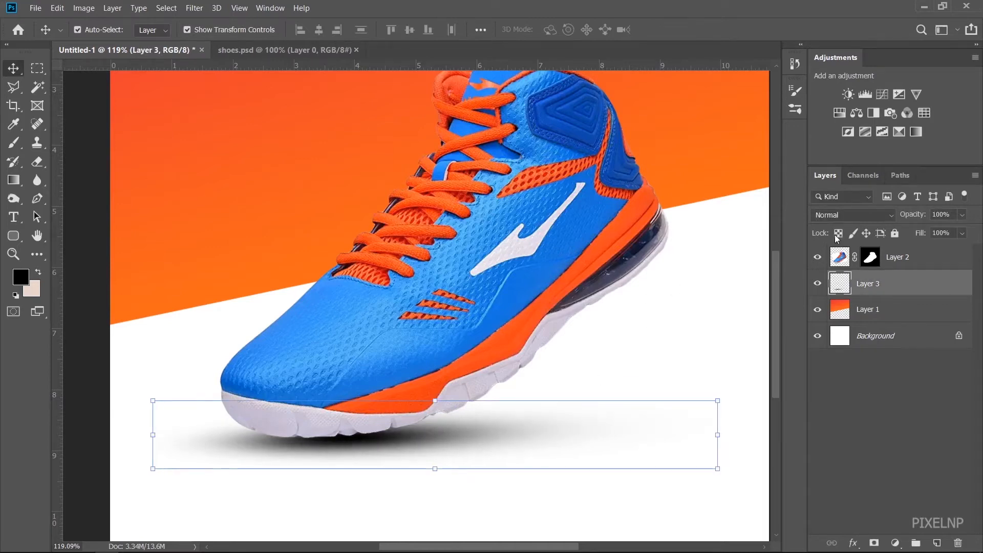
drag(910, 215, 898, 215)
click(566, 340)
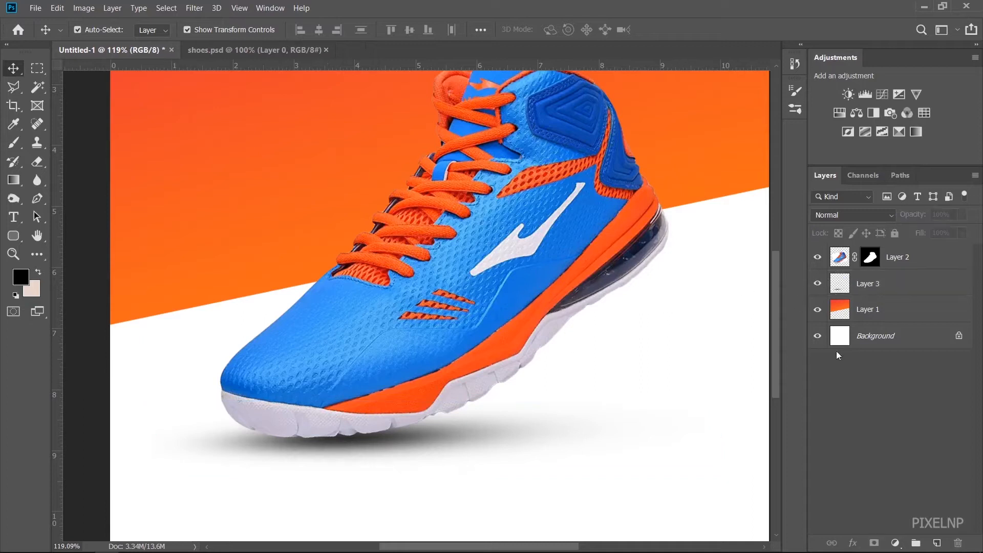
Duplicate the shadow layer and scale the copy to about 60%, positioned under the front of the sole.
click(891, 285)
key(ctrl+j)
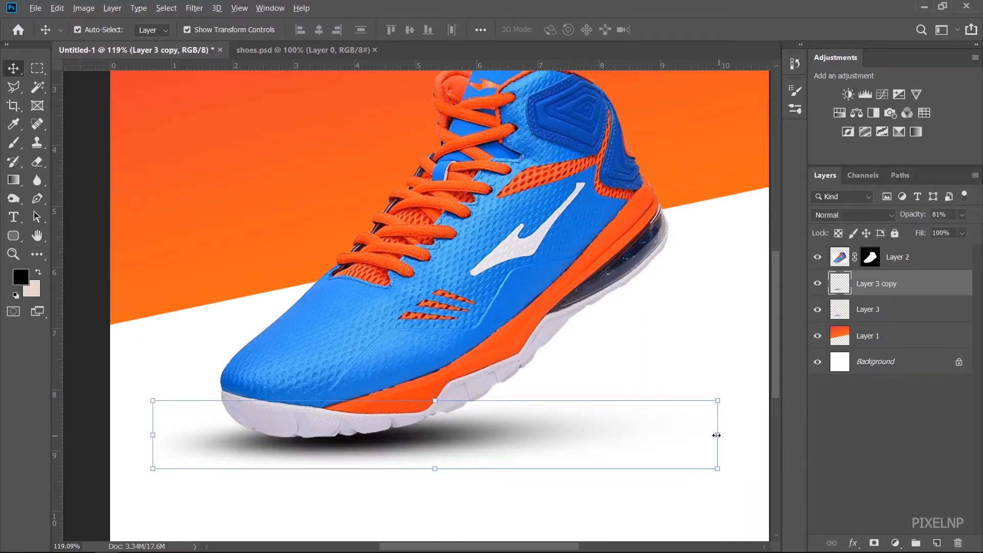
drag(712, 434, 606, 440)
drag(389, 438, 355, 444)
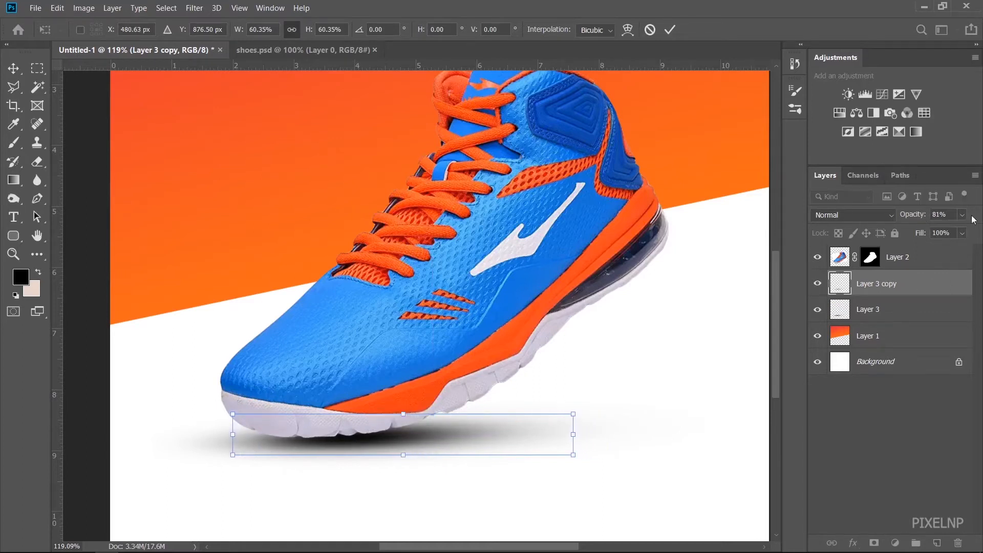
Set the smaller shadow copy's opacity to 30% and apply its transform.
click(952, 215)
text(30)
key(Return)
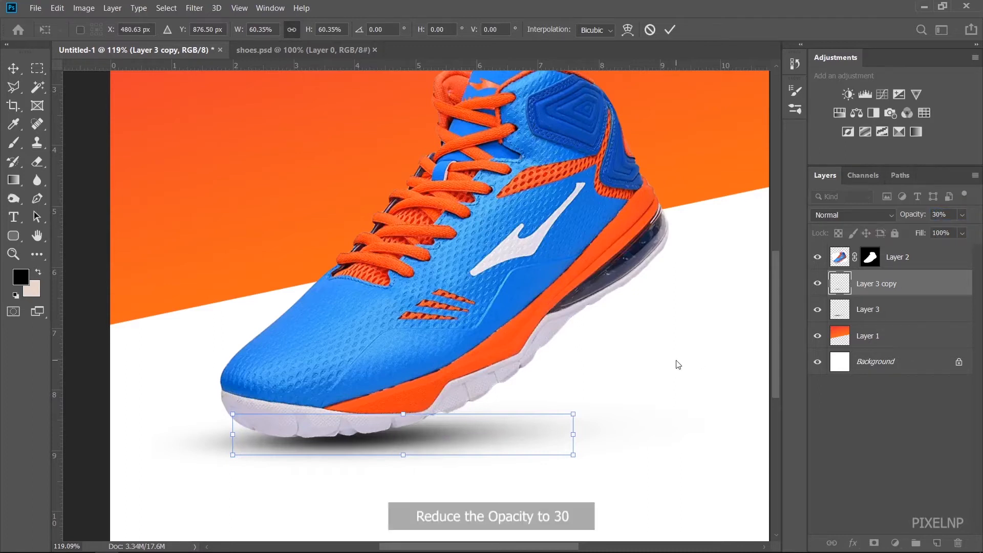
key(Return)
Group the shoe layer with both shadow layers and convert the group to a smart object.
click(894, 260)
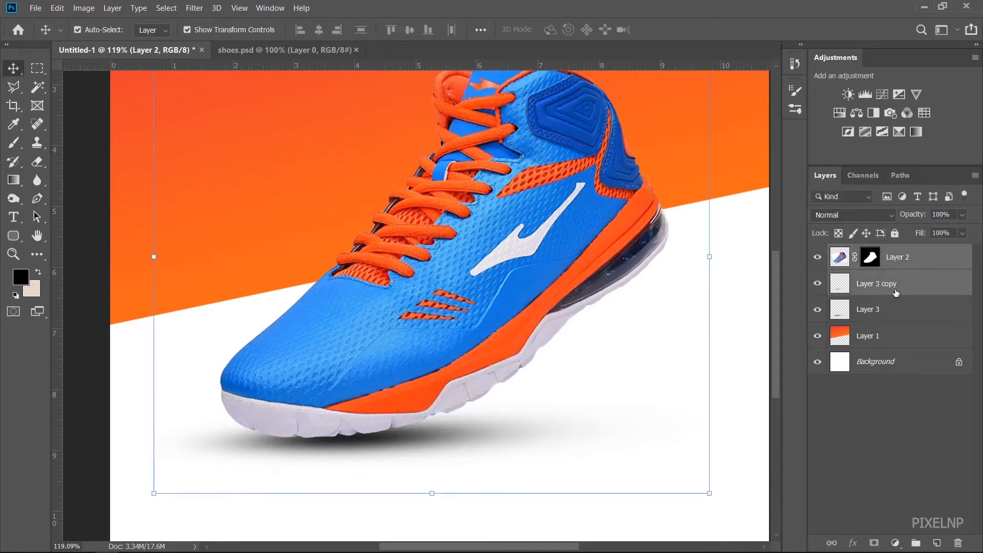
ctrl+click(895, 292)
ctrl+click(889, 312)
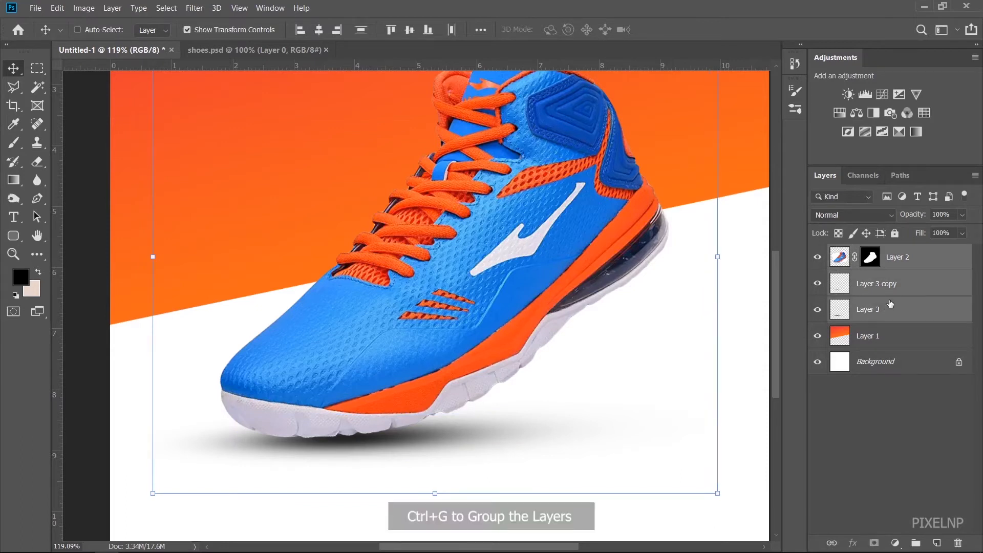
key(ctrl+g)
right_click(907, 255)
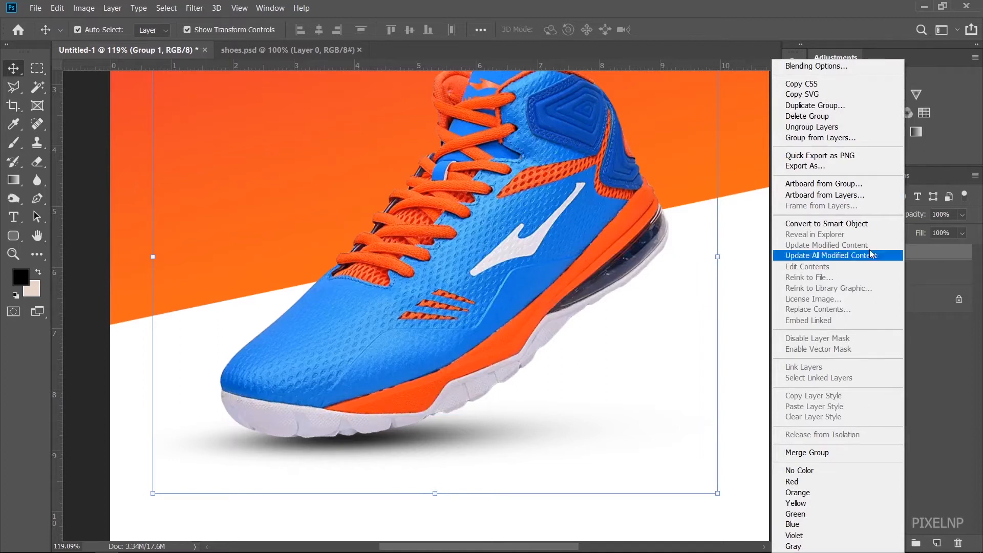
click(860, 224)
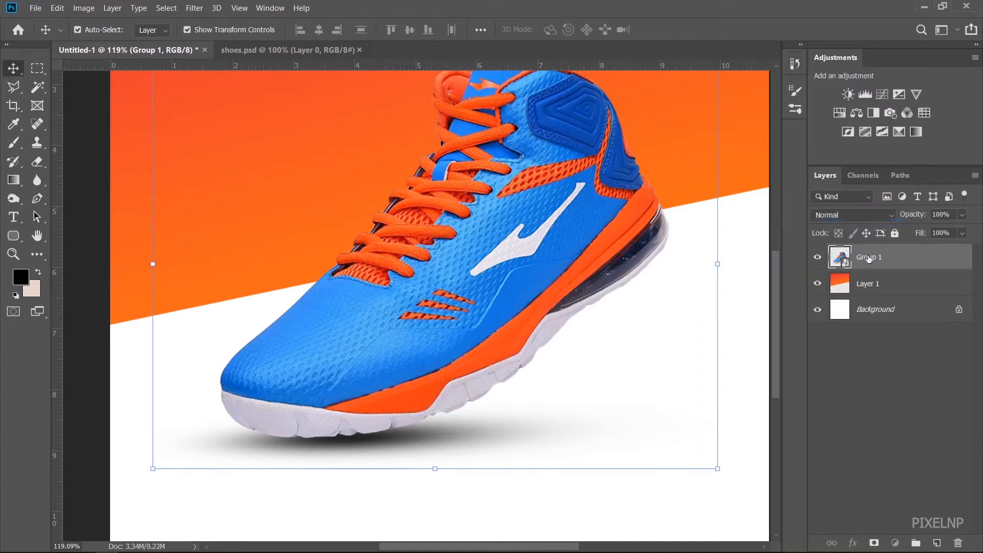
Rename the smart object layer as shoes and deselect it.
double_click(868, 256)
text(sho)
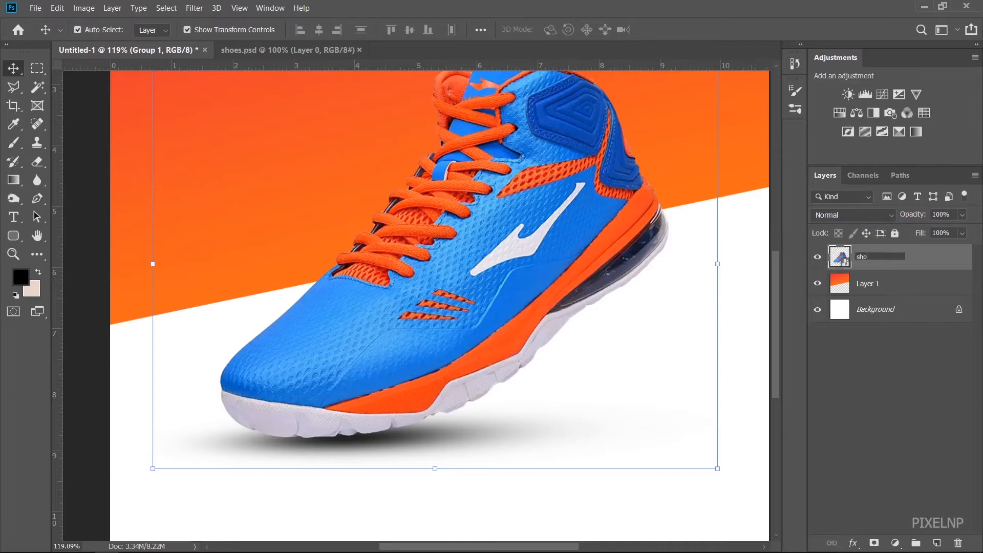
text(es)
key(Return)
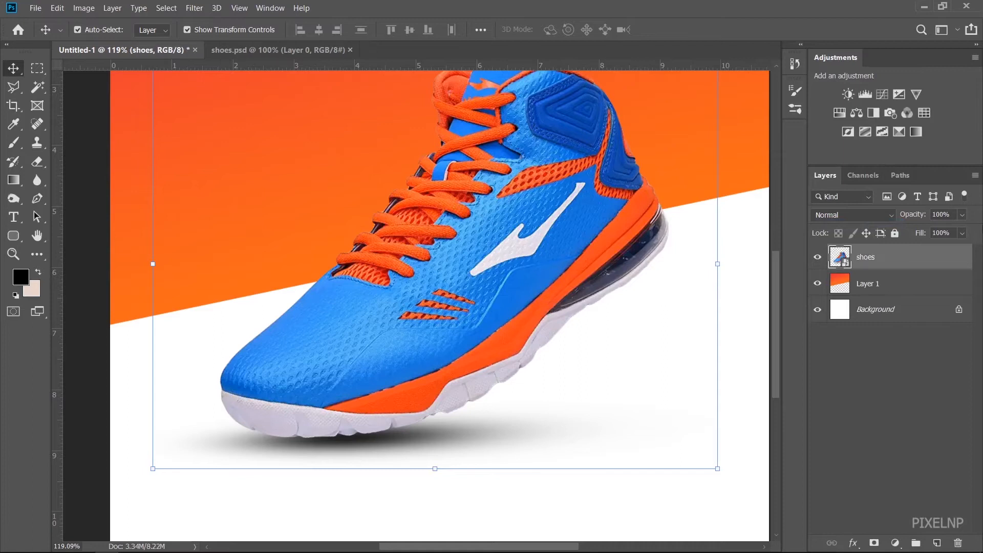
click(860, 409)
Start a 32 pt horizontal text line on the orange area beside the laces and show the character settings.
scroll(512, 466, down, 3)
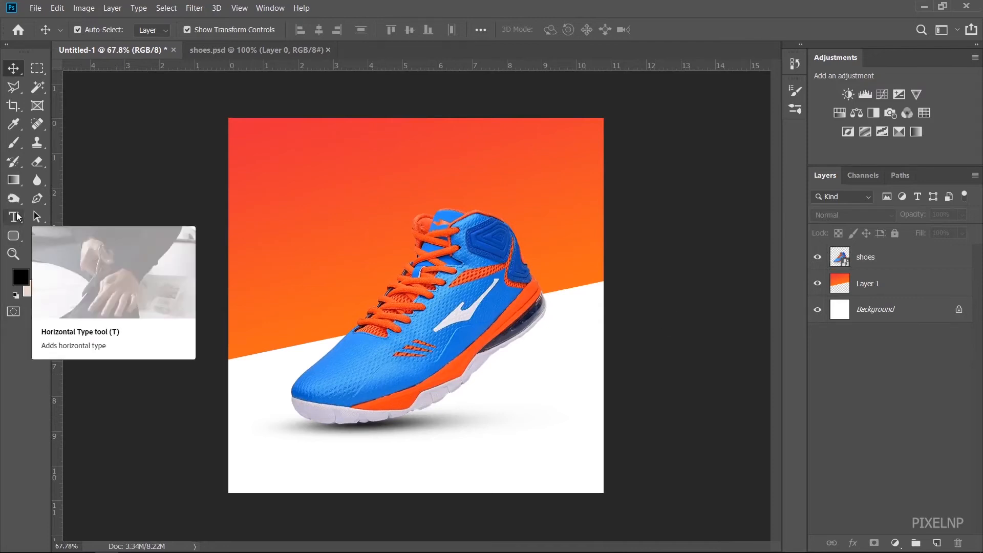
click(16, 216)
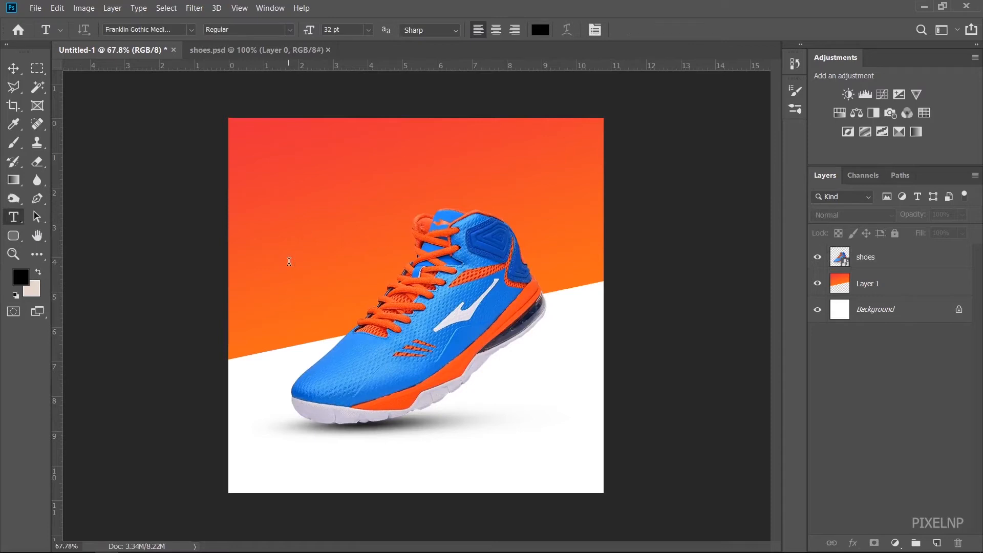
click(289, 262)
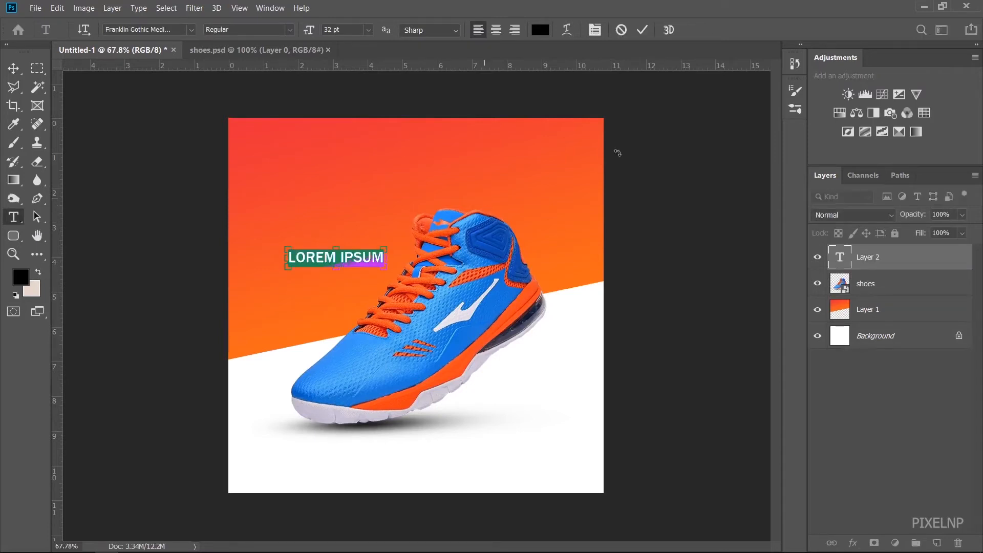
key(ctrl+t)
click(661, 246)
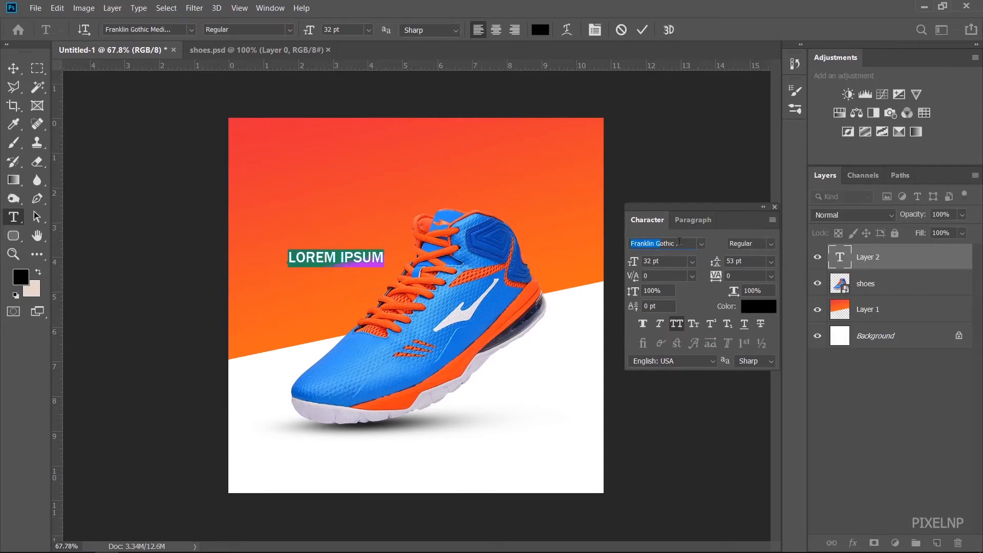
Replace the placeholder text with ERKE MESH and commit the text layer.
click(387, 254)
key(ctrl+a)
text(ERKE)
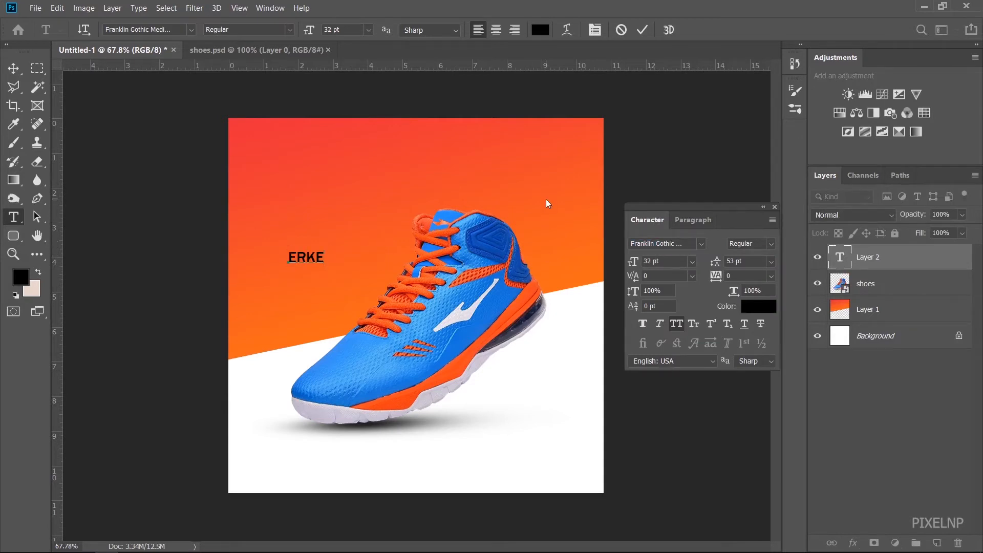
text( SHOES)
key(BackSpace)
key(BackSpace)
key(BackSpace)
key(BackSpace)
key(BackSpace)
text(MESH)
key(ctrl+a)
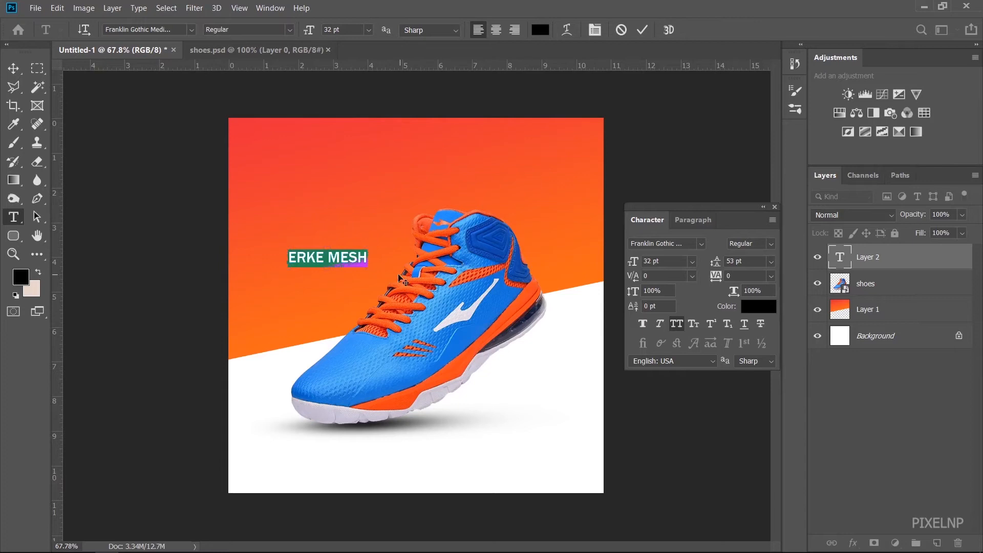
click(112, 277)
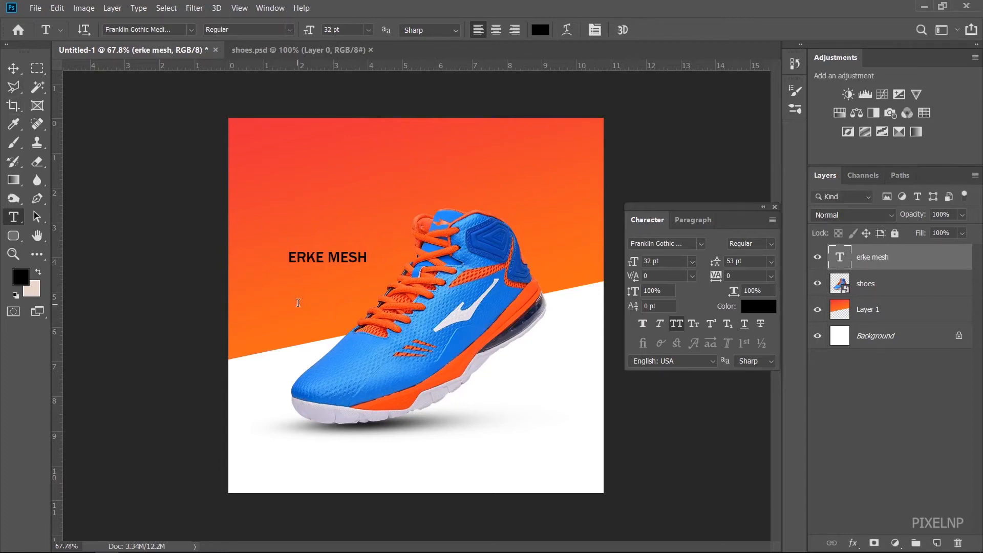
Add a second text line reading BASKETBALL SHOES below the ERKE MESH text.
click(298, 302)
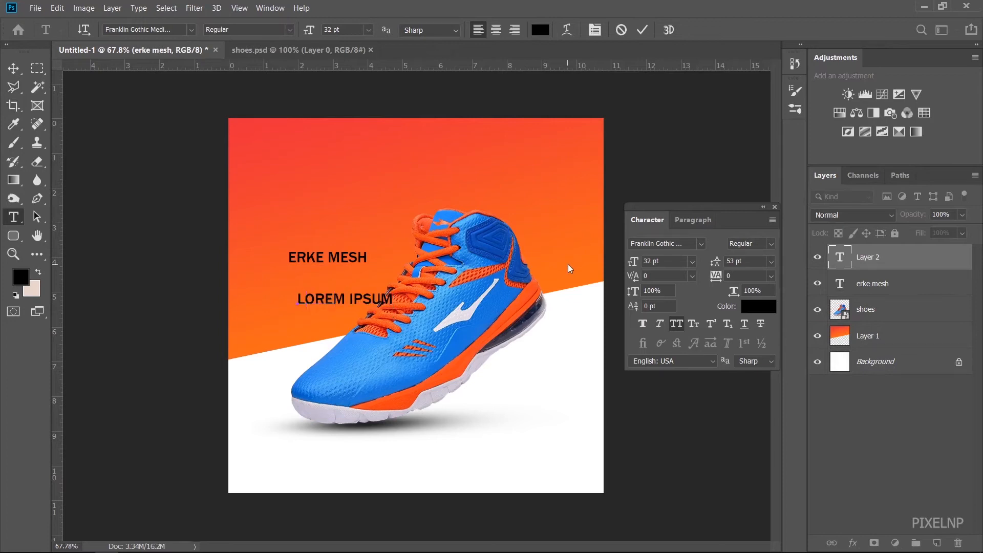
text(BASKETBALL)
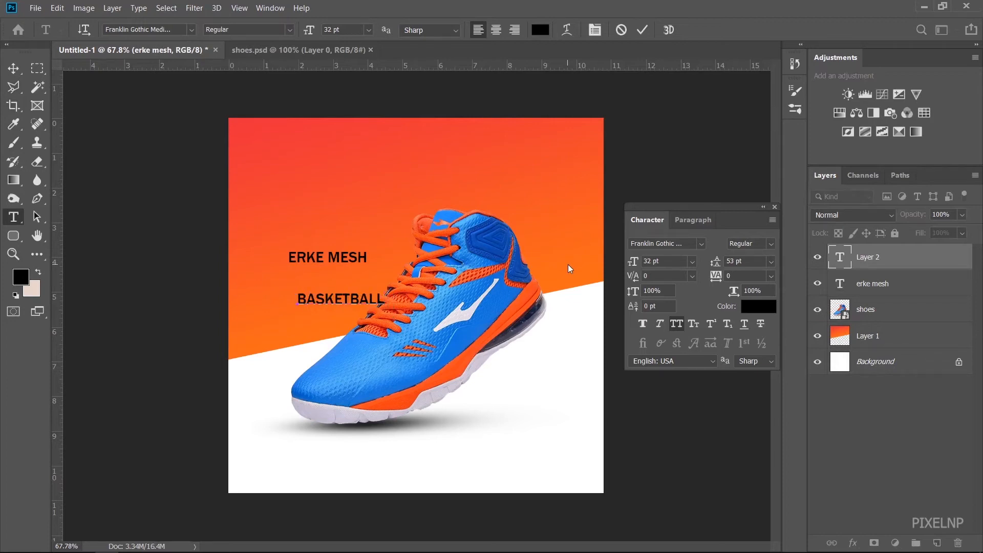
text( SHOES)
Format the whole BASKETBALL SHOES line with 122 pt size, 148% vertical scale and -60 tracking.
key(ctrl+a)
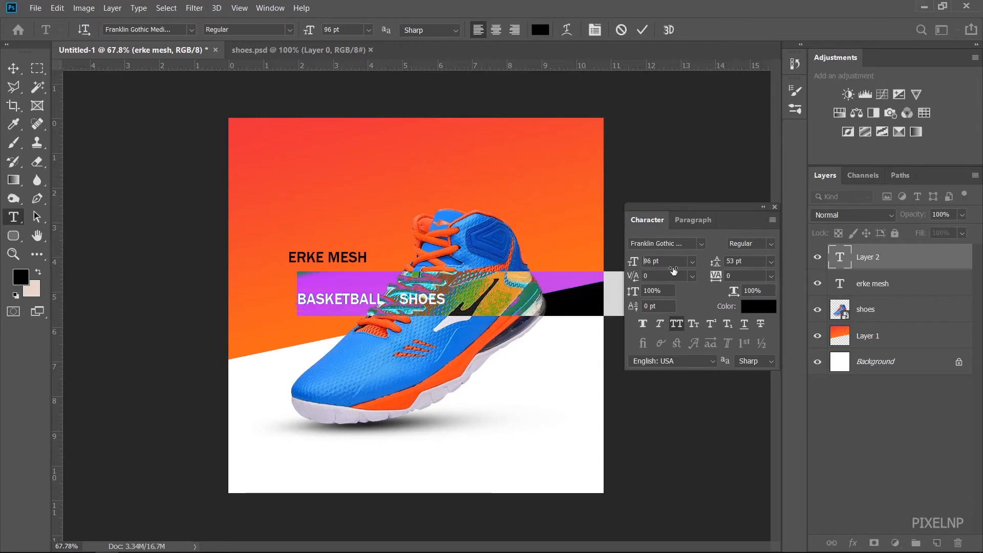
drag(633, 263, 683, 272)
drag(633, 292, 667, 293)
key(Return)
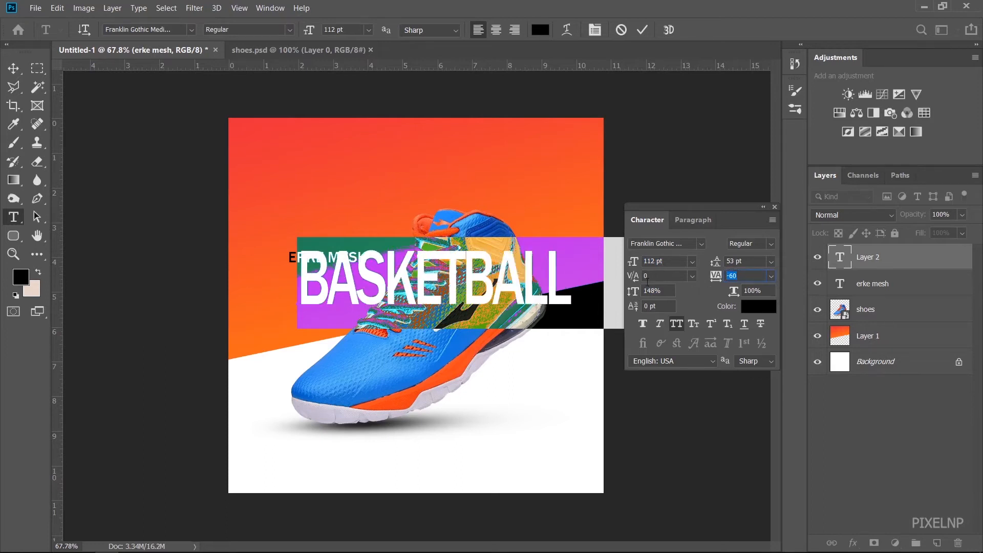
drag(638, 264, 651, 264)
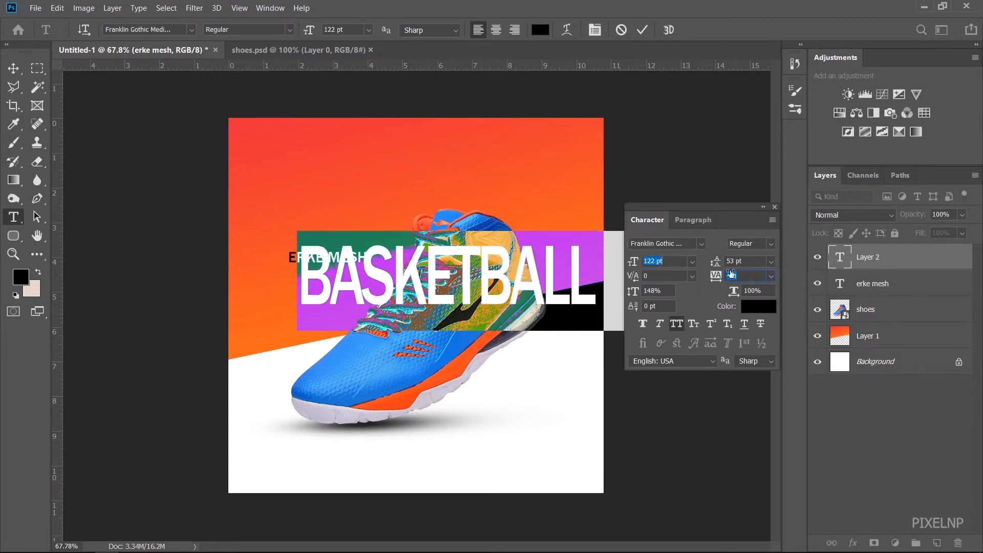
click(775, 206)
Move the BASKETBALL SHOES text to the canvas's left edge and scale it to about 76% to span the canvas width.
click(13, 69)
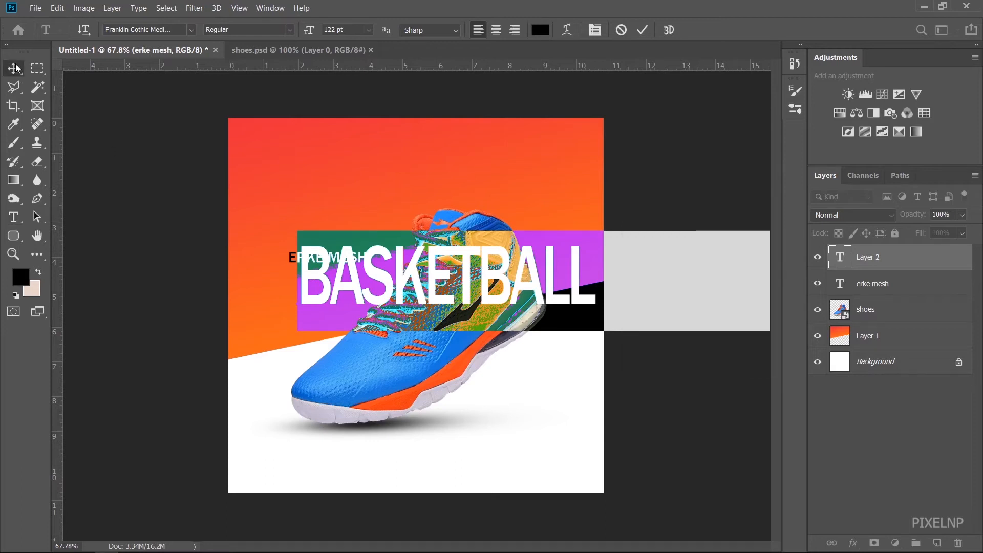
drag(463, 259, 400, 269)
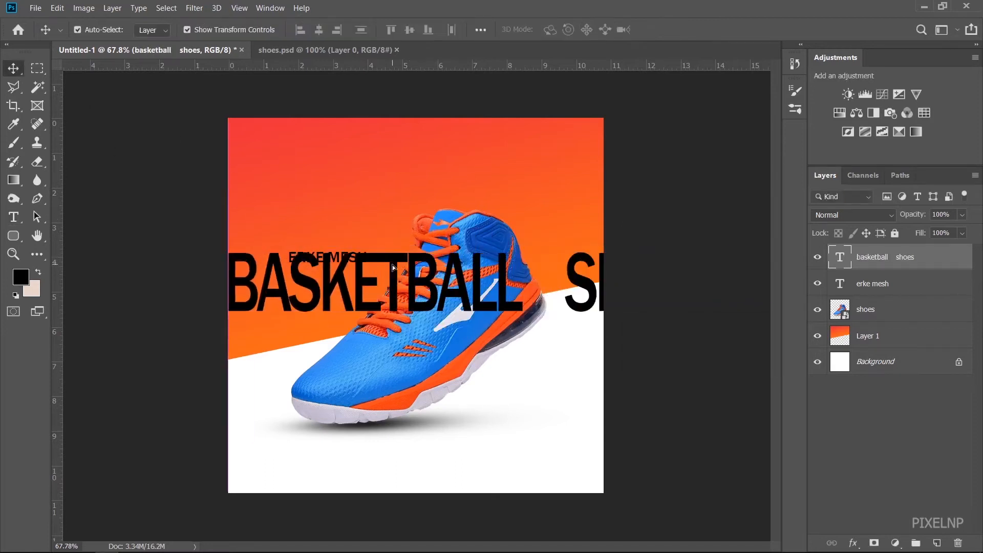
key(ctrl+t)
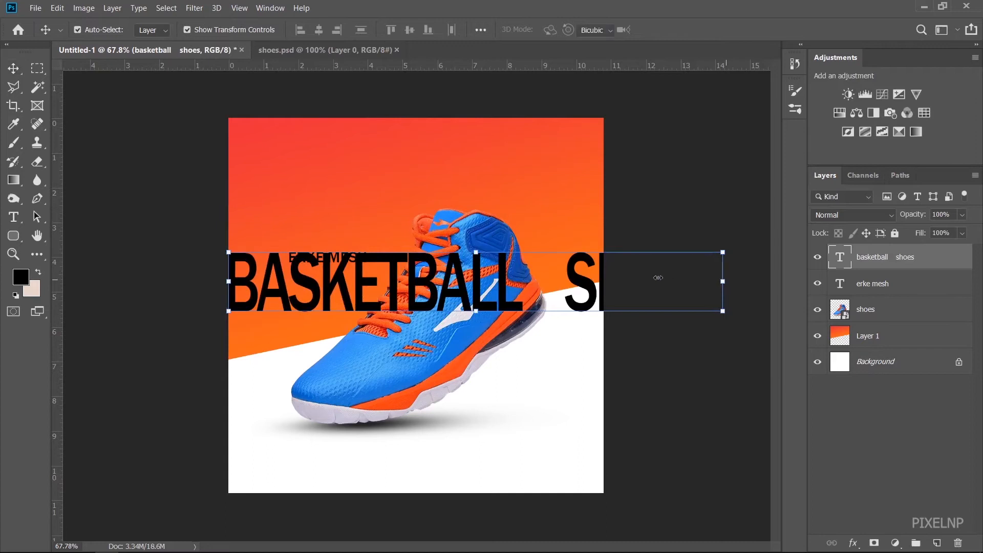
drag(722, 281, 605, 271)
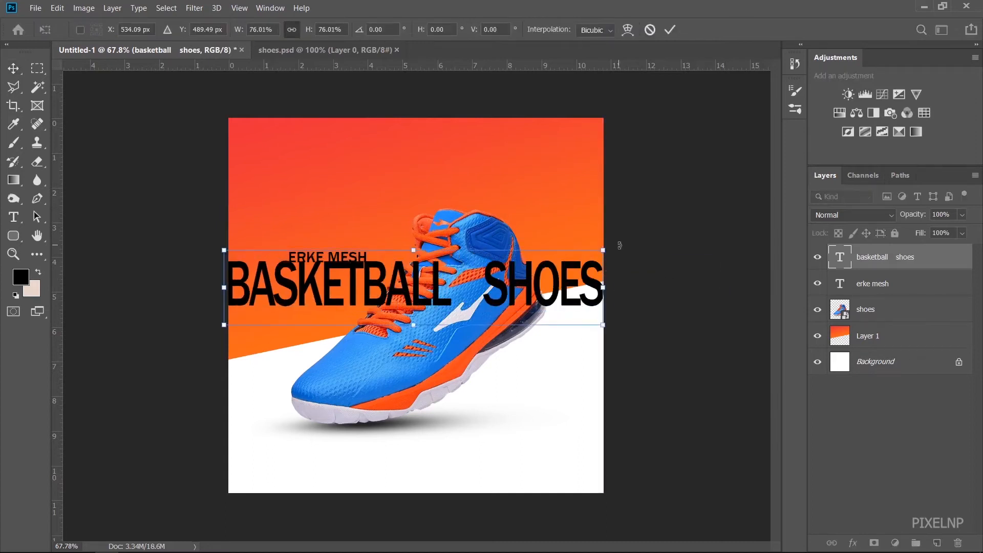
Rotate the BASKETBALL SHOES text to about -11.9° and lower it onto the slanted edge of the gradient.
drag(617, 228, 612, 202)
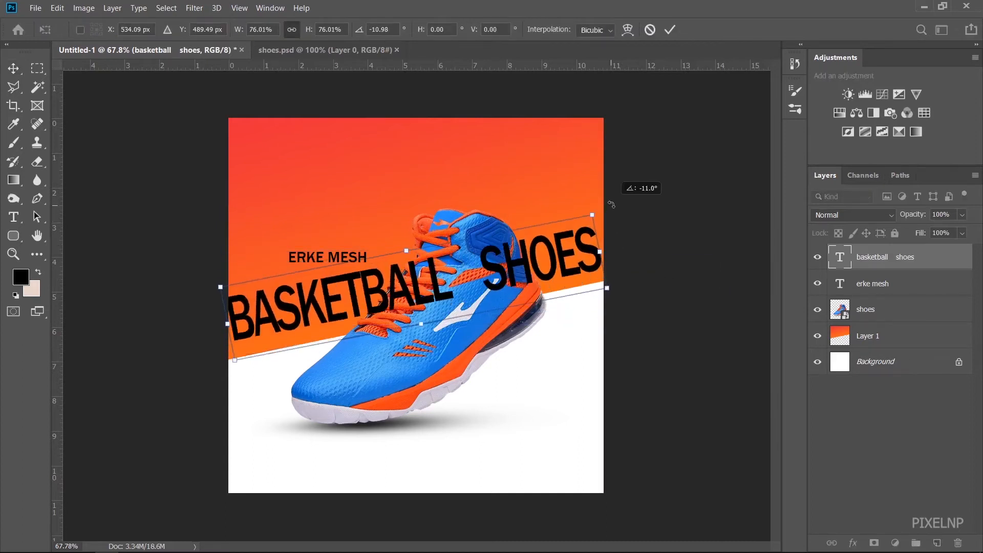
scroll(408, 303, up, 1)
scroll(407, 302, up, 3)
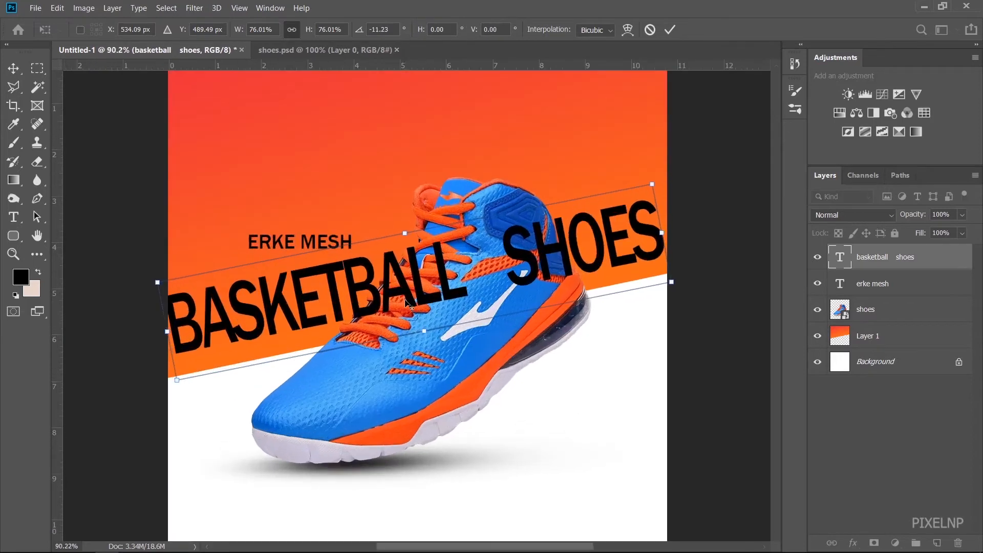
drag(358, 280, 352, 303)
drag(704, 181, 704, 180)
drag(641, 246, 641, 244)
drag(731, 310, 731, 309)
drag(614, 271, 619, 269)
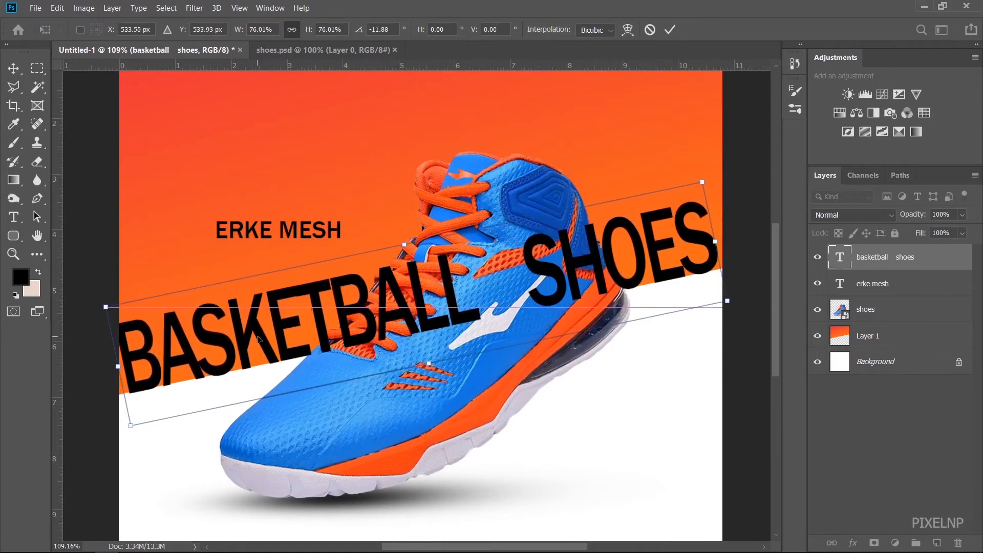
Enlarge the BASKETBALL SHOES text to about 79.8%, adjust its horizontal position and fine-tune its rotation to about -12°.
drag(404, 245, 403, 238)
key(Left)
key(Left)
key(Left)
key(Left)
key(Left)
key(Left)
key(Left)
key(Left)
key(Left)
key(Left)
key(Left)
key(Left)
key(Left)
key(Left)
key(Left)
key(Left)
key(Left)
key(Left)
key(Left)
key(Left)
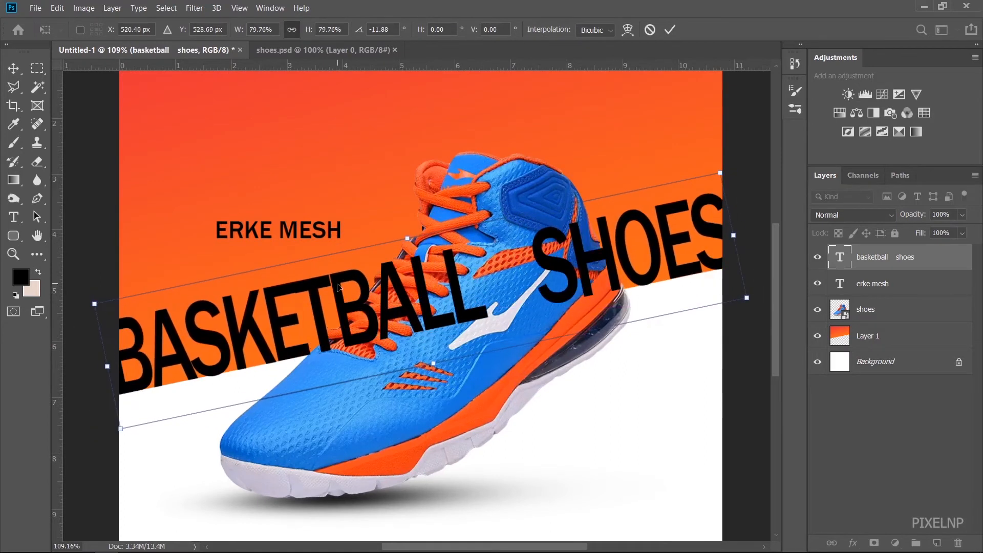
key(Left)
key(Left)
key(Left)
key(Left)
key(Left)
key(Left)
key(Left)
key(Left)
key(Left)
key(Left)
key(Left)
key(Left)
key(Left)
key(Left)
key(Left)
key(Left)
key(Left)
key(Left)
key(Right)
key(Right)
key(Right)
key(Right)
key(Right)
key(Right)
key(Right)
key(Right)
key(Right)
key(Right)
key(Right)
key(Right)
key(Right)
key(Right)
key(Right)
key(Right)
key(Right)
key(Right)
drag(752, 367, 752, 366)
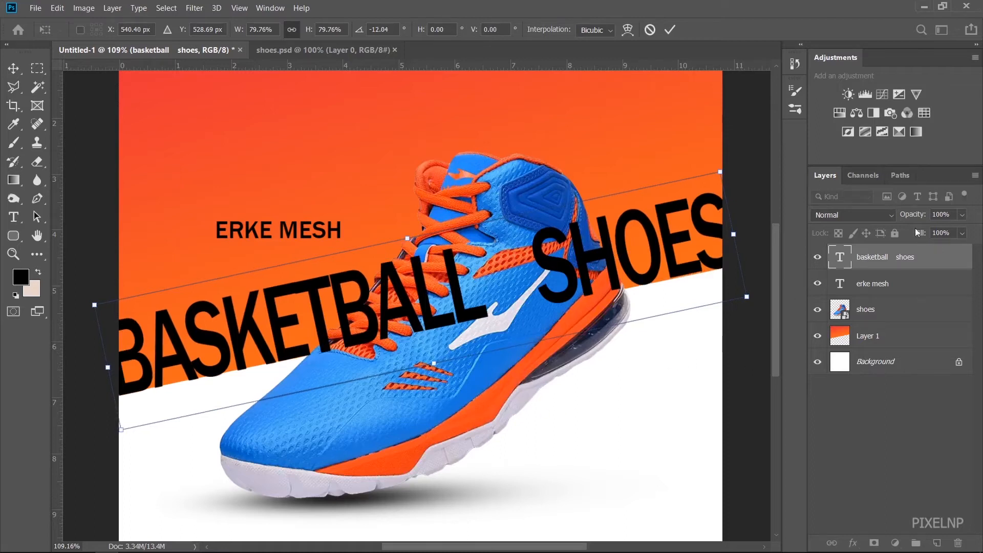
Move both text layers beneath the shoes layer and give the BASKETBALL SHOES text a 3 px white outside stroke.
drag(914, 267, 925, 317)
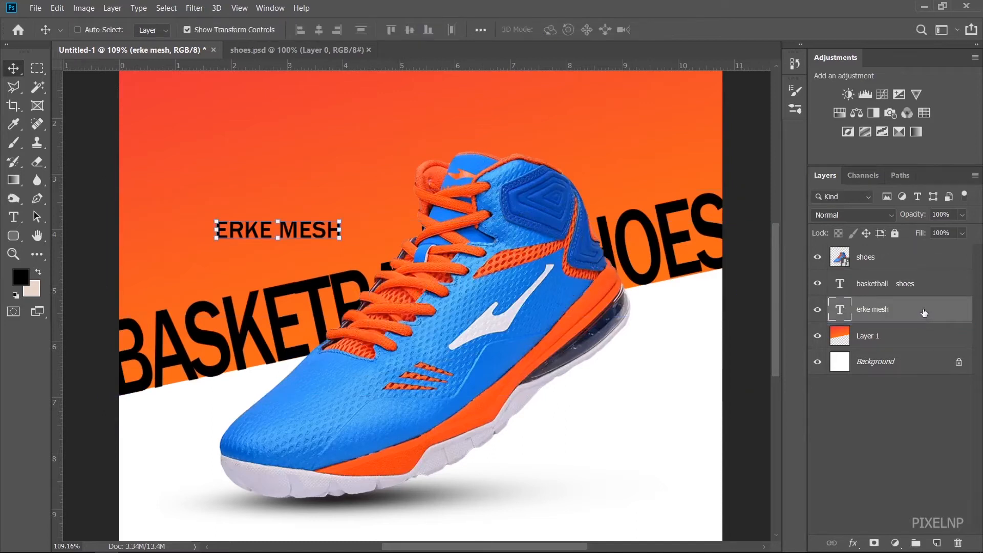
click(912, 290)
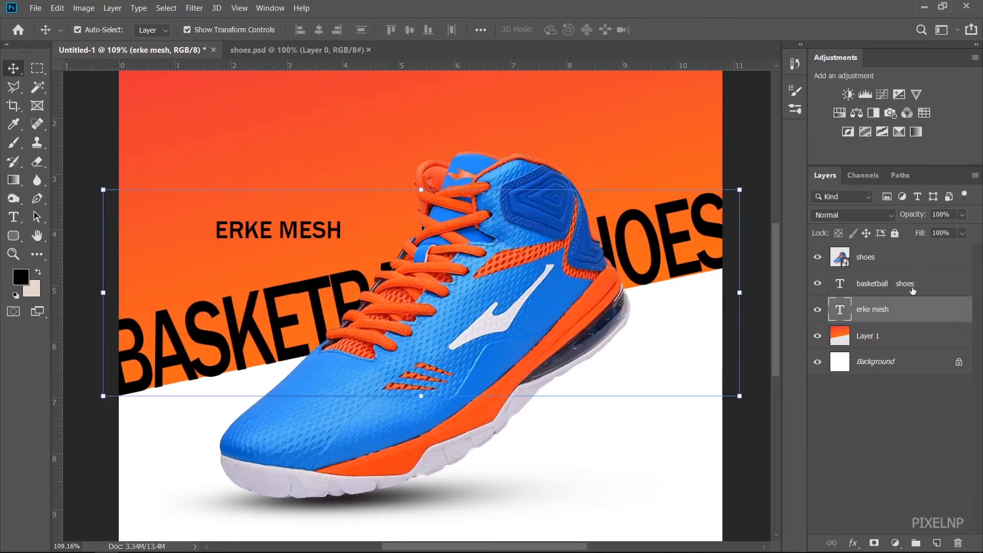
double_click(940, 292)
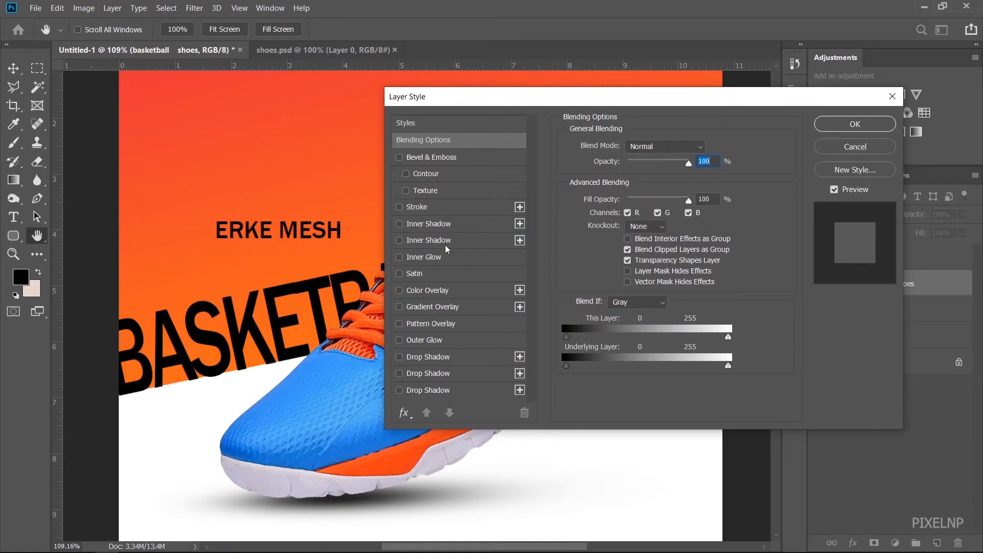
click(438, 208)
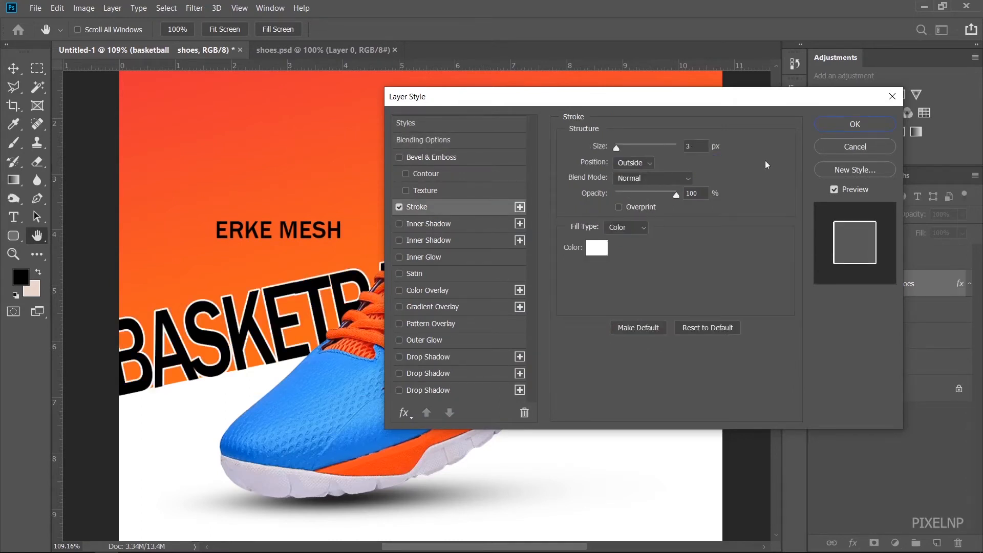
click(840, 128)
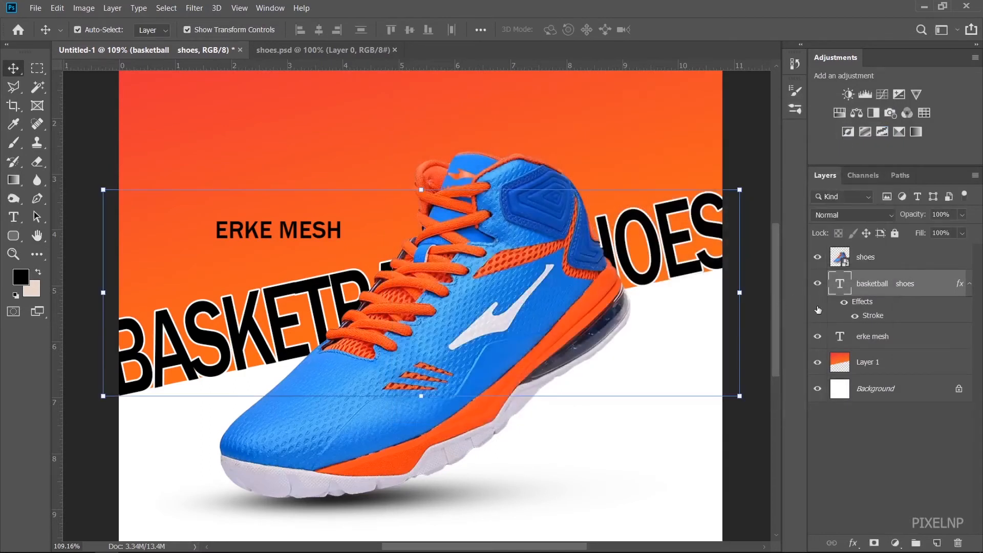
Change the BASKETBALL SHOES text colour to white (ffffff) and commit the text.
key(t)
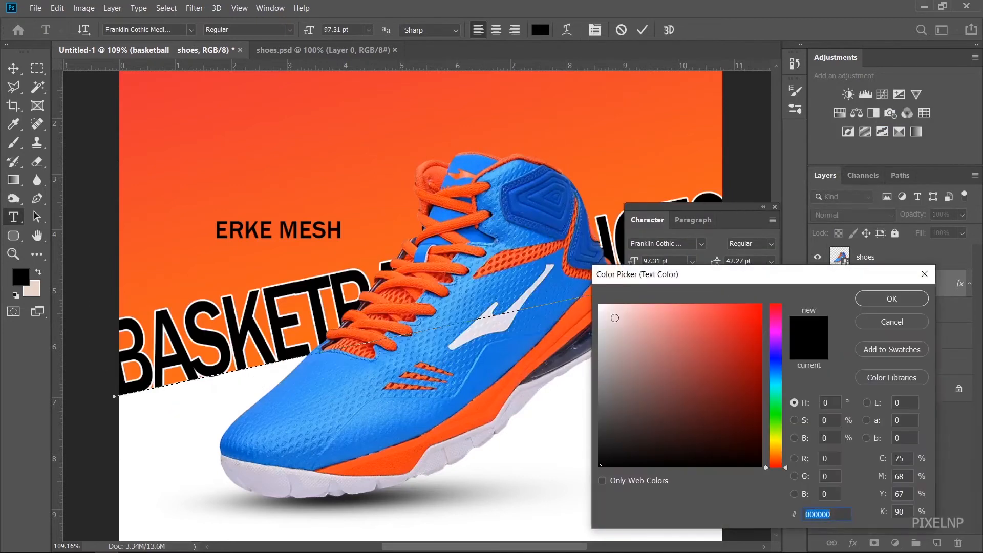
text(ffffff)
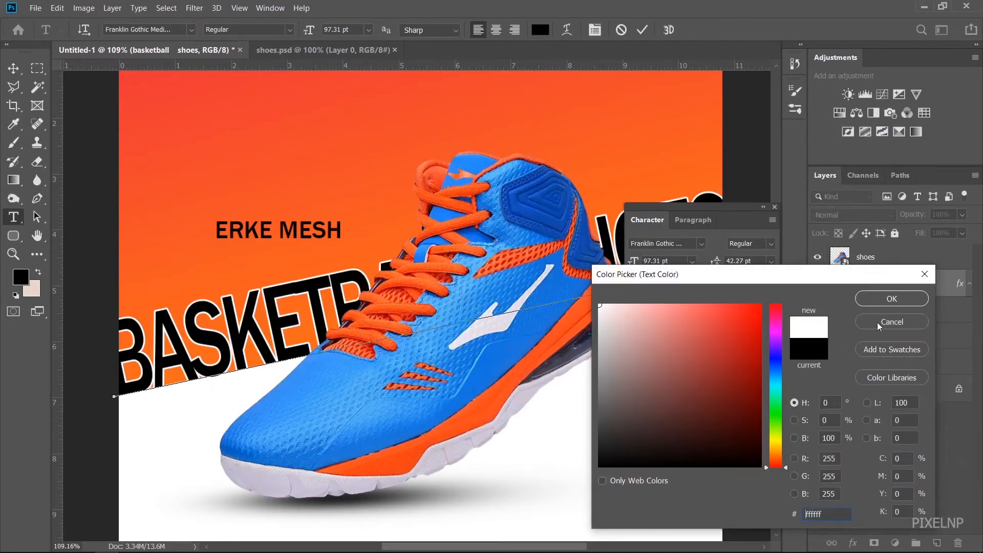
click(891, 299)
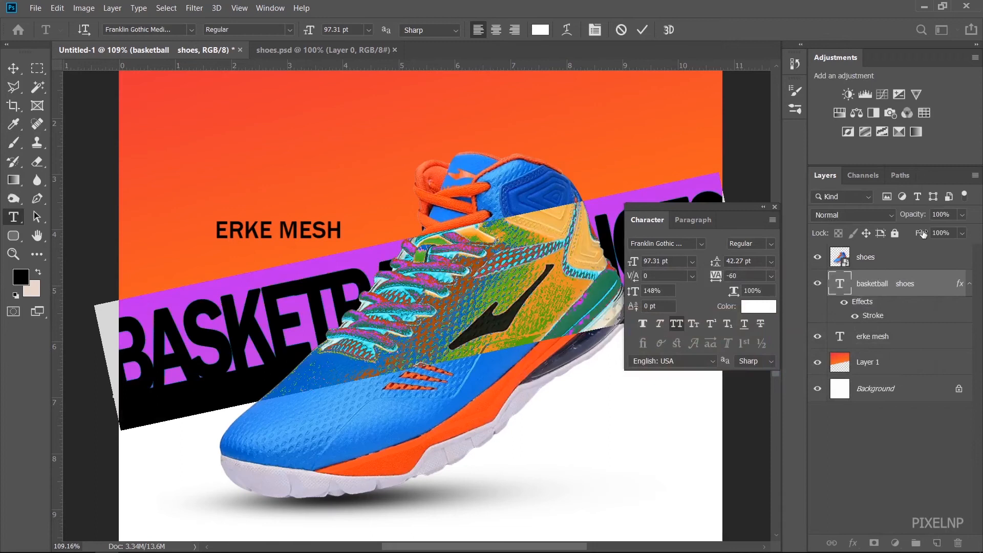
key(ctrl+Return)
key(v)
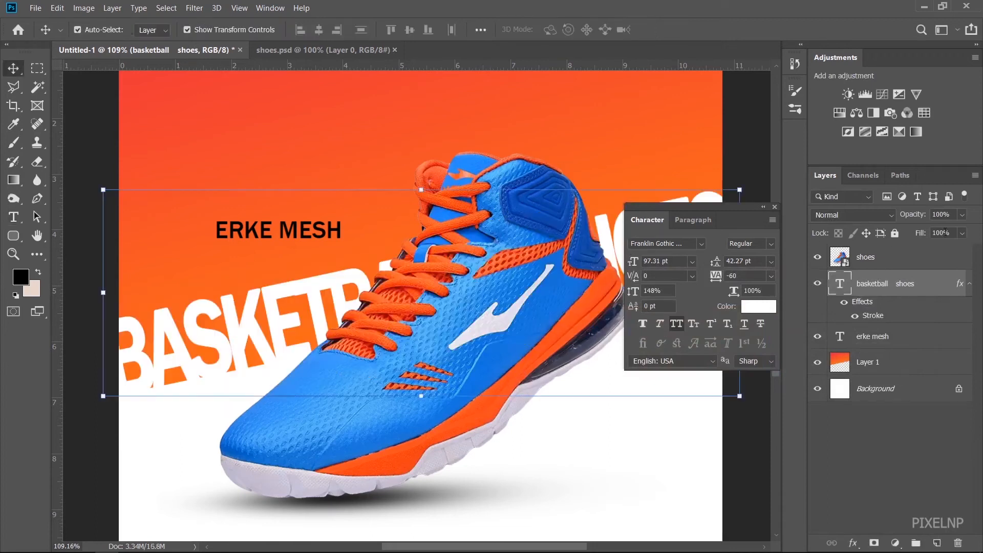
Reduce the BASKETBALL SHOES layer's fill to 0% so only its outline shows, and lock the layer.
drag(921, 235, 606, 277)
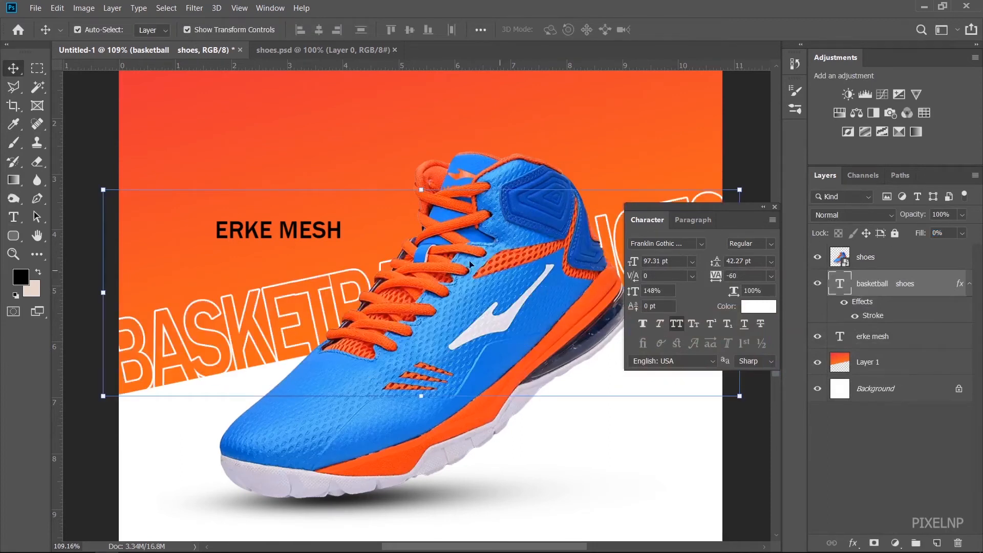
click(88, 117)
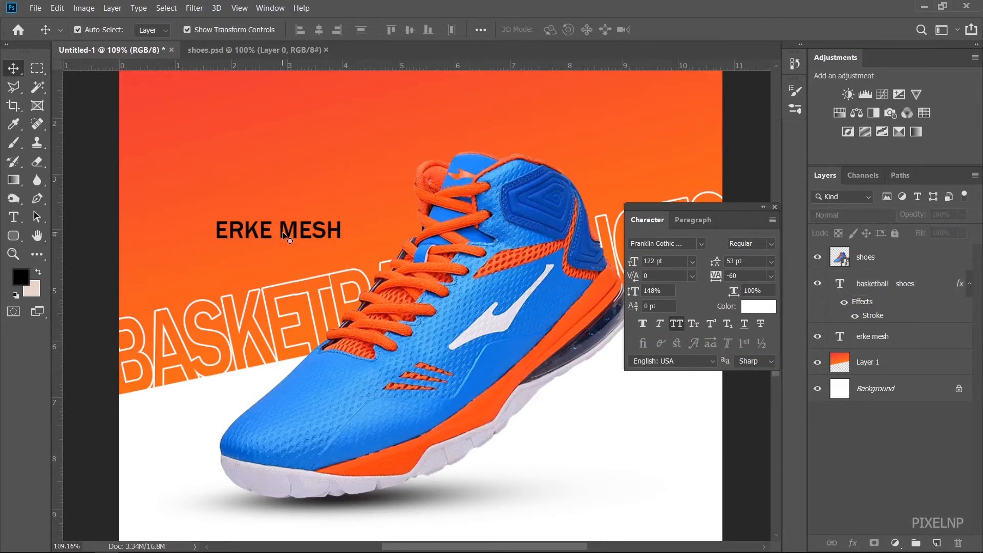
click(934, 287)
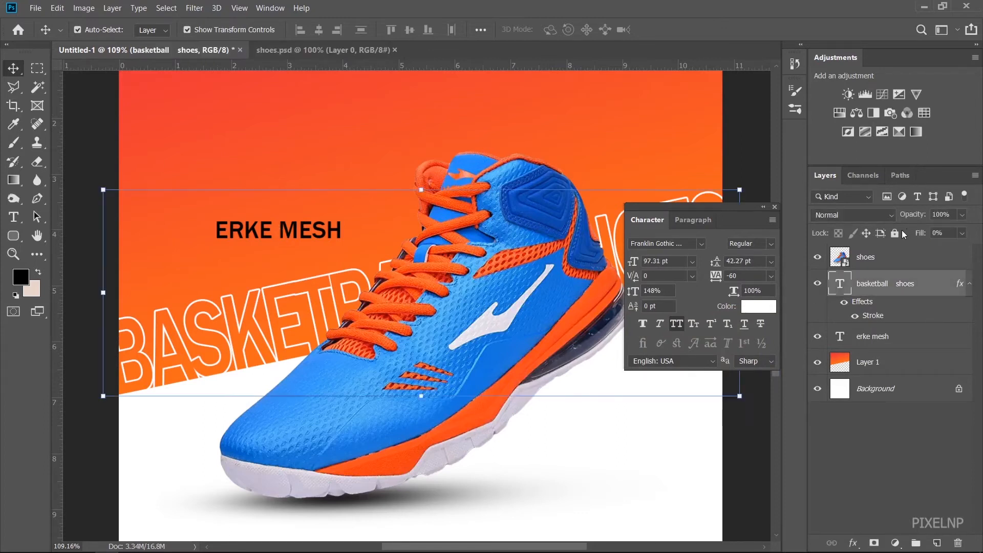
click(896, 233)
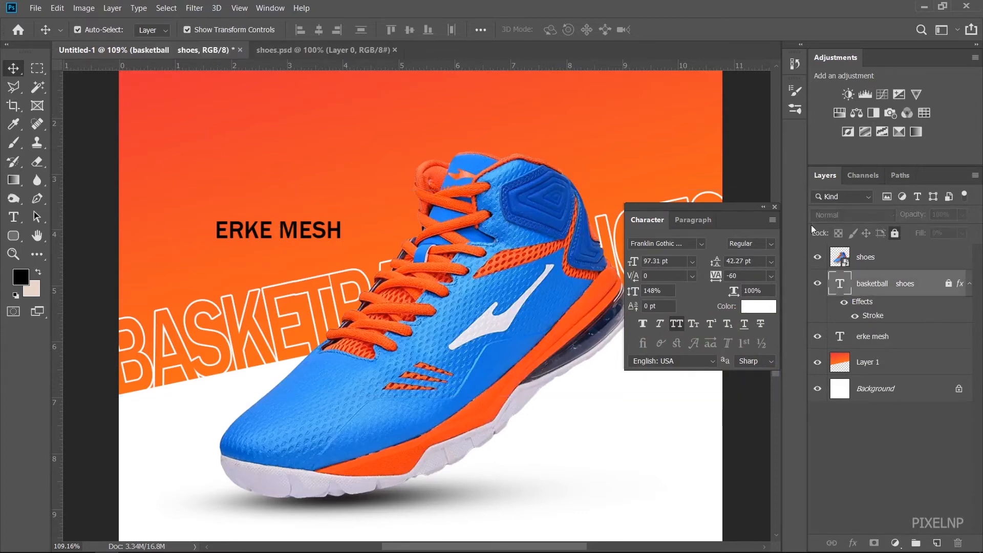
Scale the ERKE MESH text to 163.40%, rotate it to -11.80° and place it just above the outlined BASKETBALL lettering.
click(266, 232)
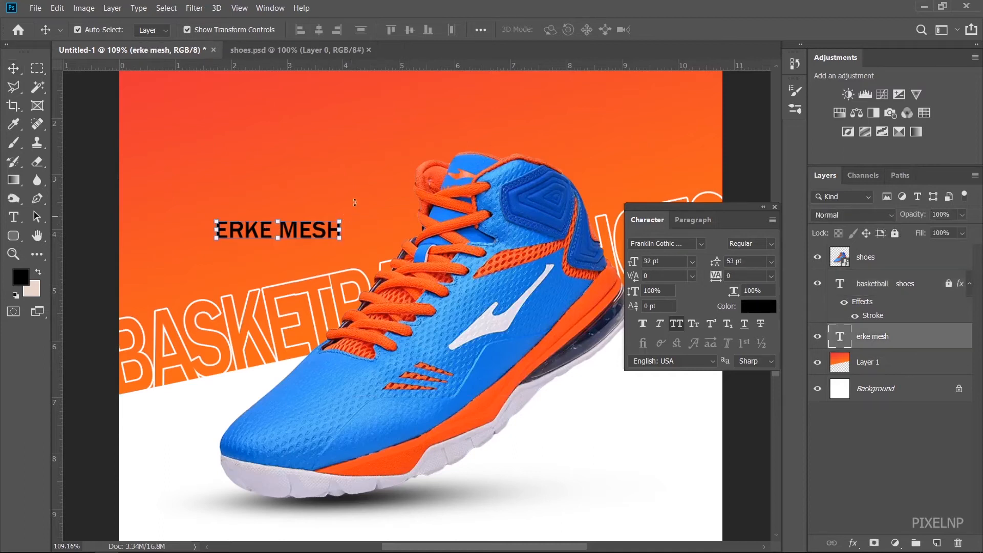
drag(353, 216, 430, 202)
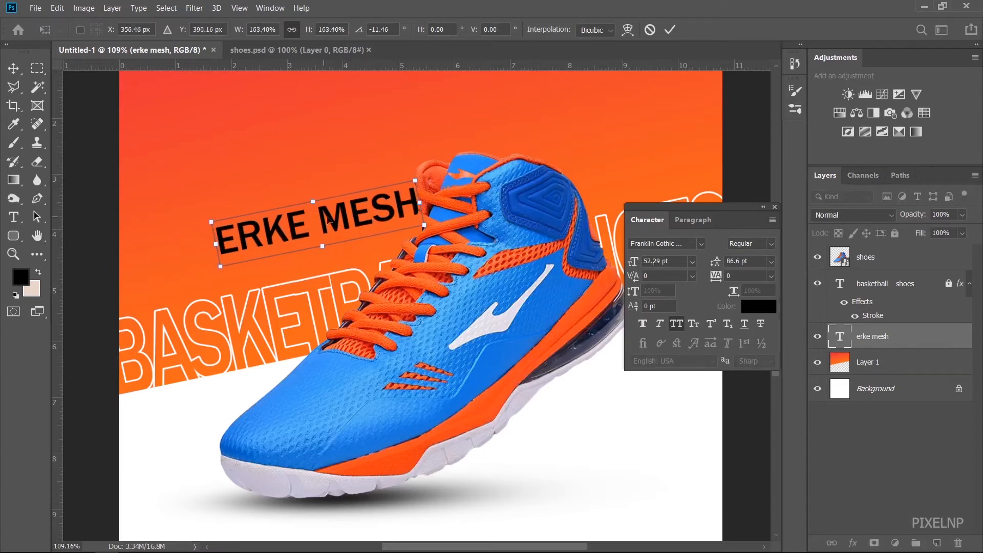
drag(334, 219, 248, 273)
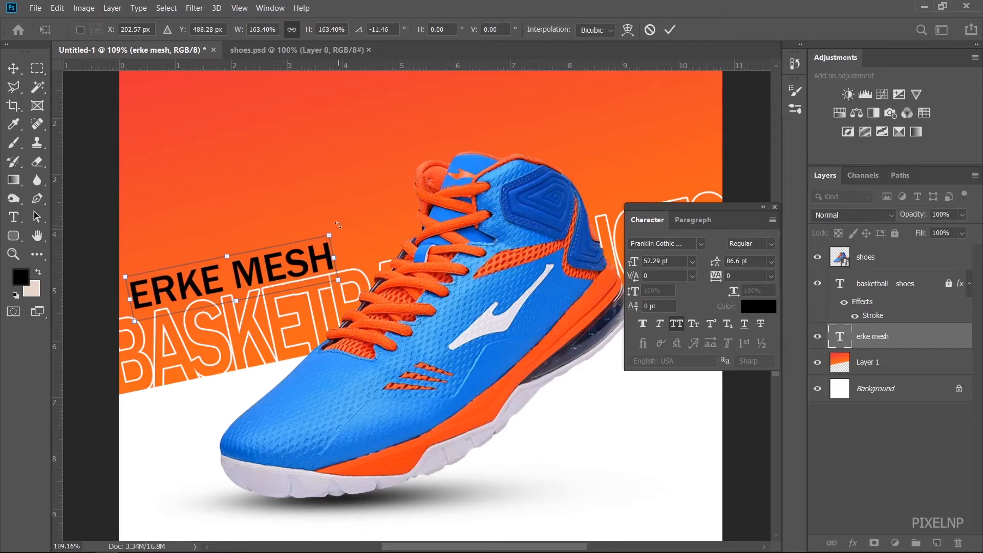
drag(337, 224, 336, 228)
click(669, 30)
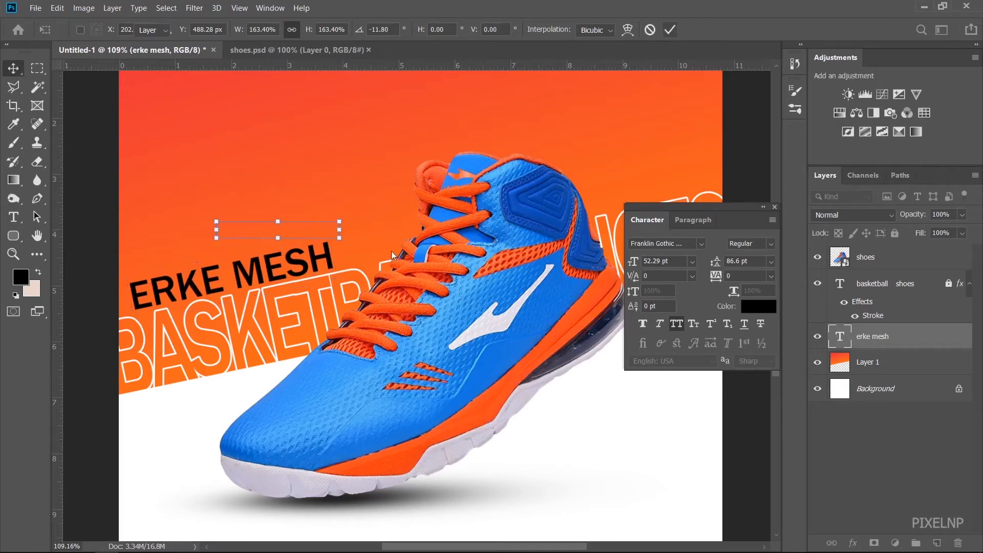
Change the colour of the ERKE MESH text to white (ffffff).
key(t)
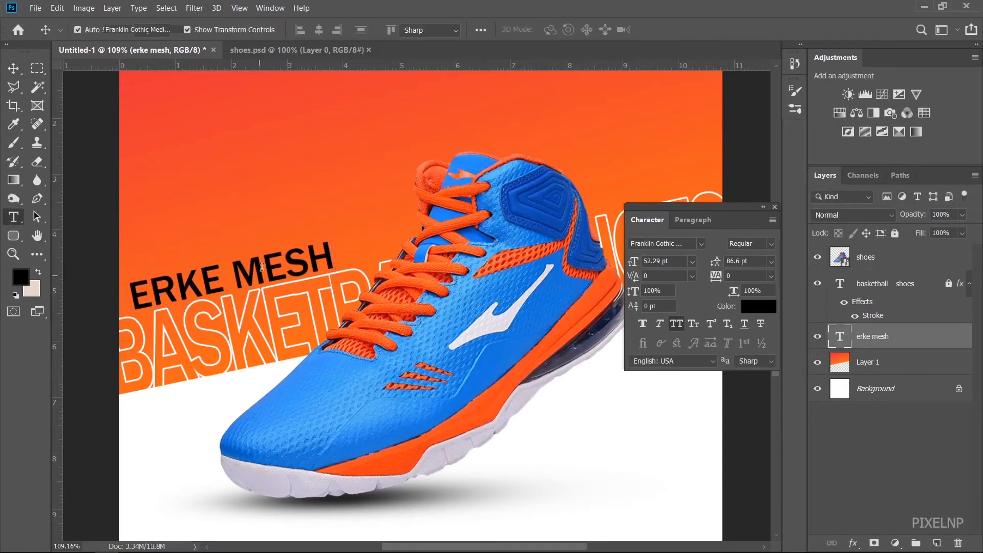
click(262, 268)
key(ctrl+a)
click(749, 307)
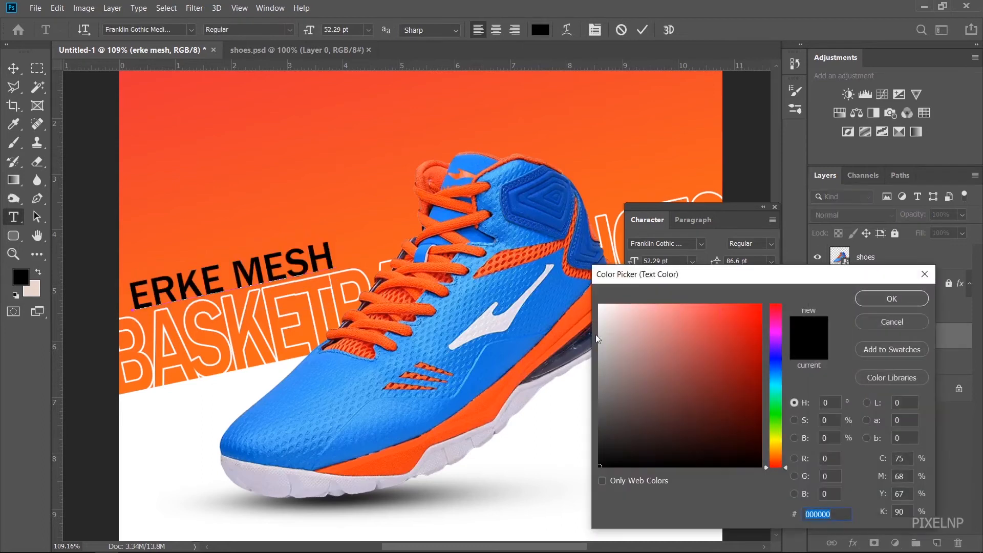
text(ffffff)
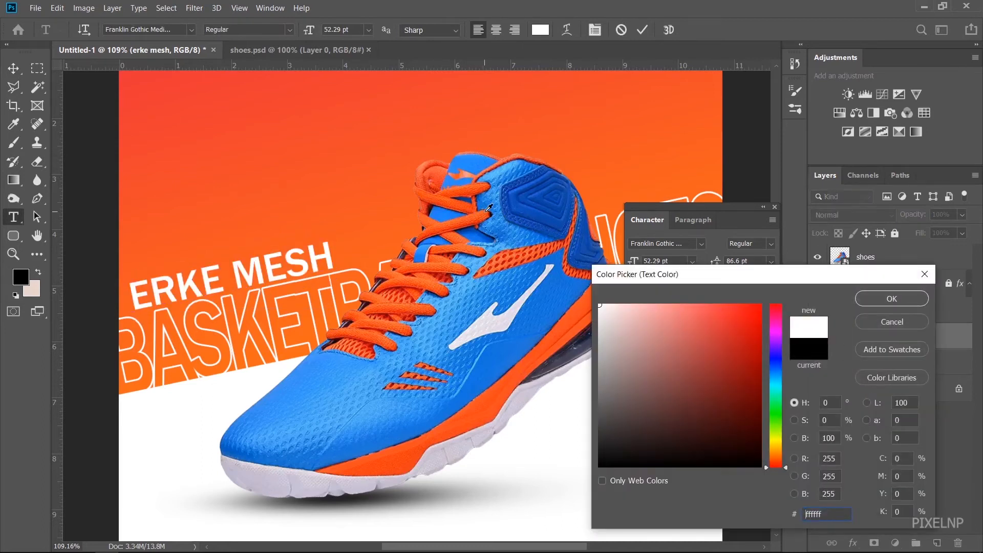
click(891, 298)
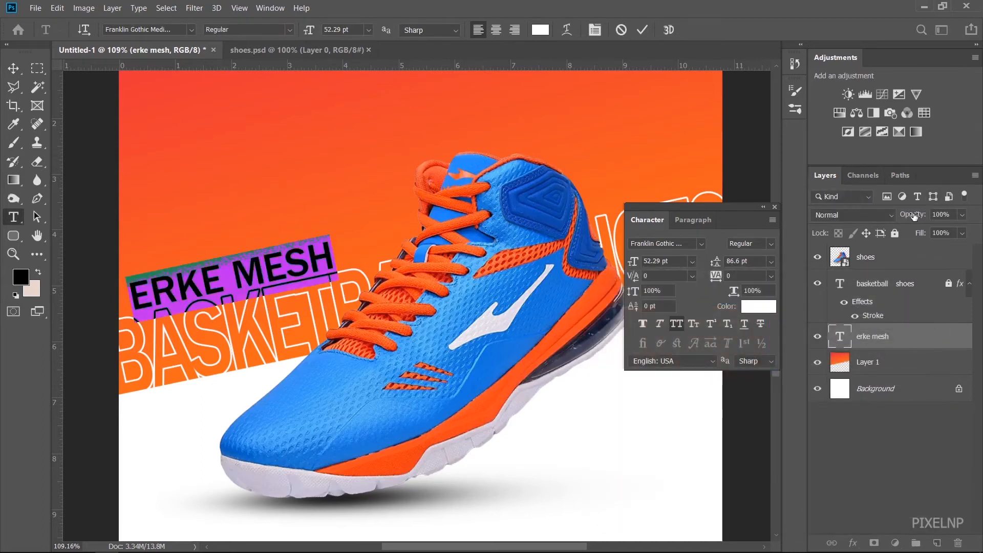
Commit the ERKE MESH text and set its layer opacity to 30%.
key(ctrl+Return)
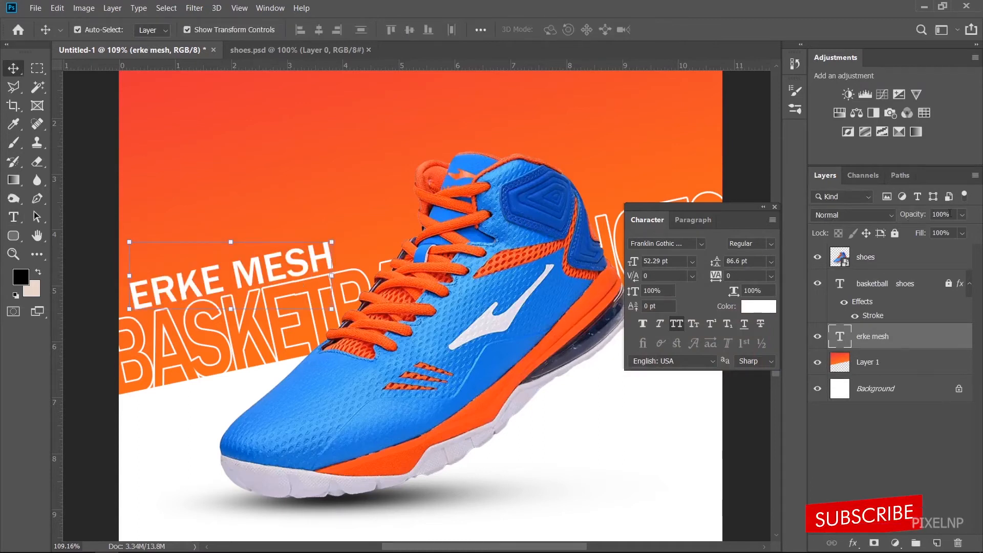
click(948, 214)
text(30)
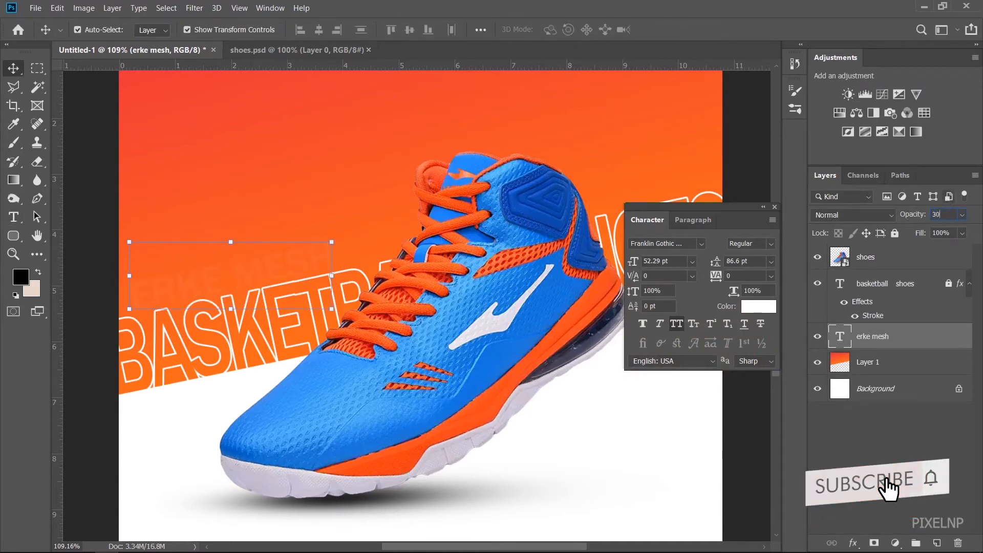
key(Return)
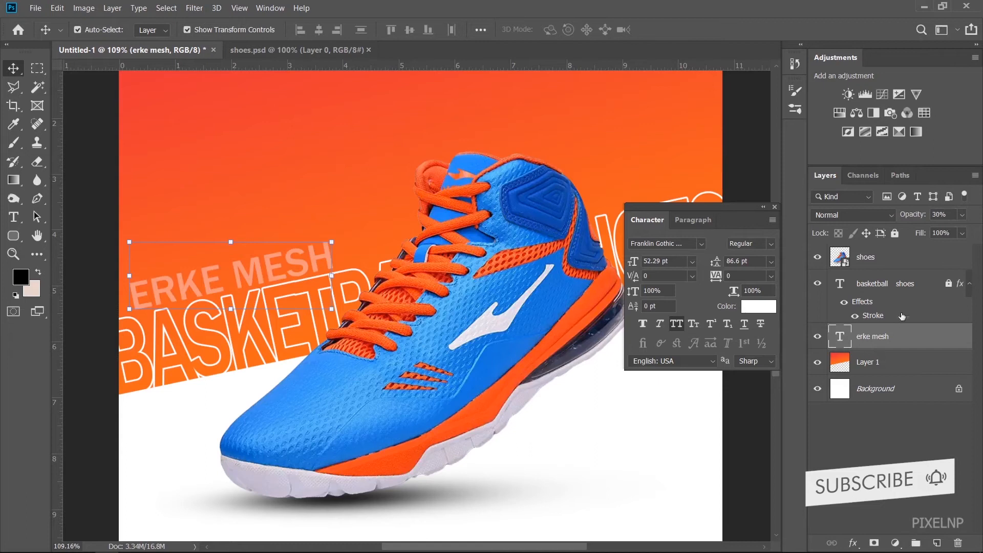
Unlock the BASKETBALL SHOES layer, set its opacity to 30% and lock it again.
click(919, 283)
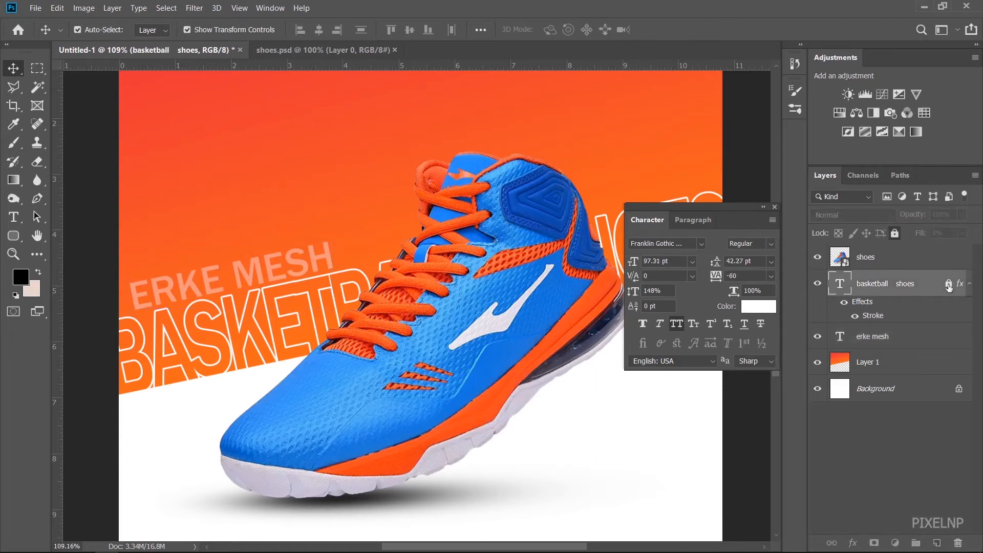
click(947, 215)
text(30)
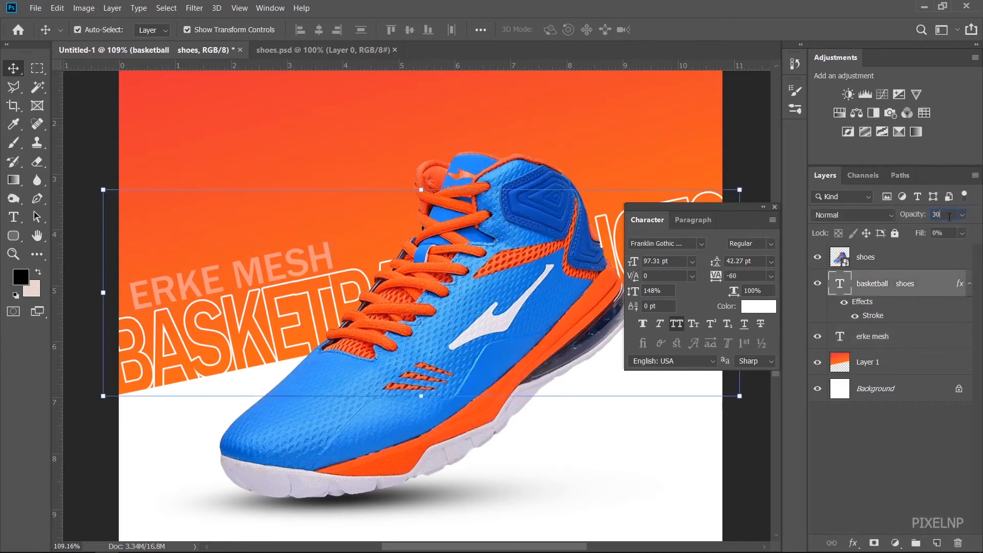
key(Return)
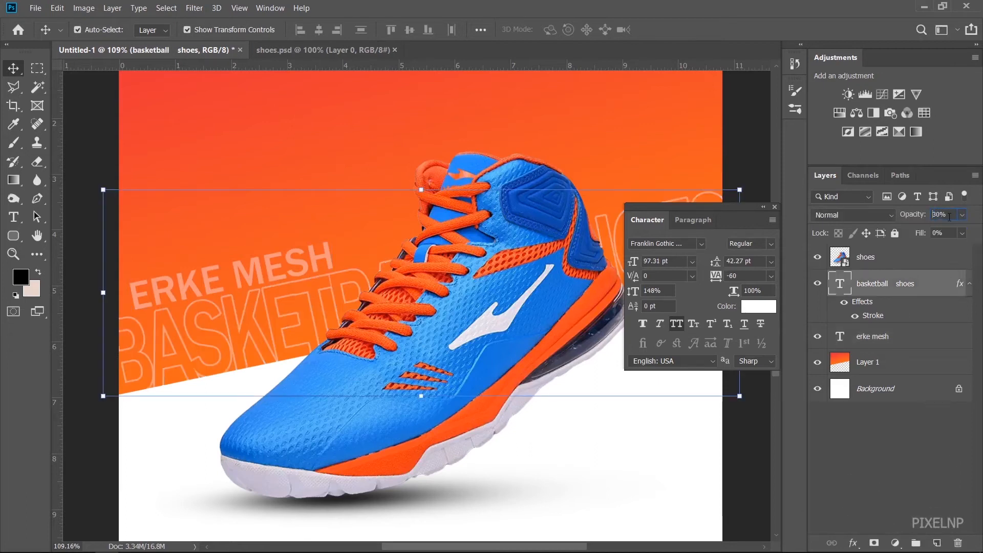
click(895, 234)
Draw a rounded rectangle about 276 x 75 px below the shoe's heel and set its corner radii to 37.5 px.
key(ctrl+minus)
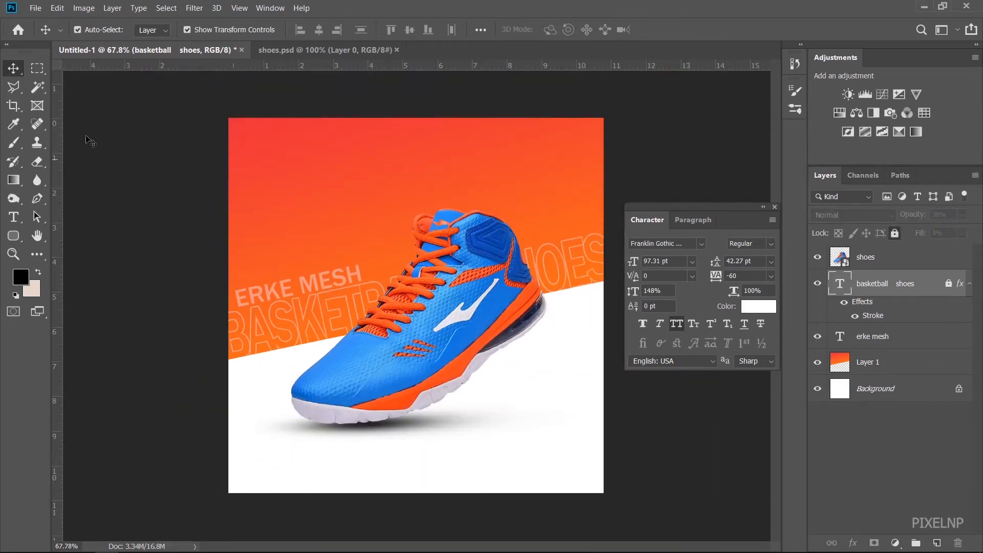
click(13, 235)
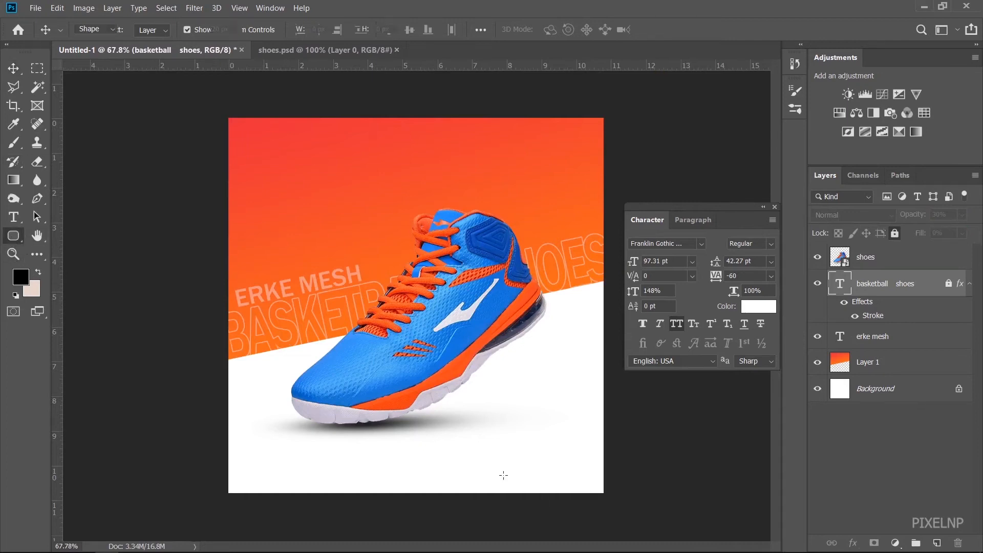
drag(466, 453, 562, 479)
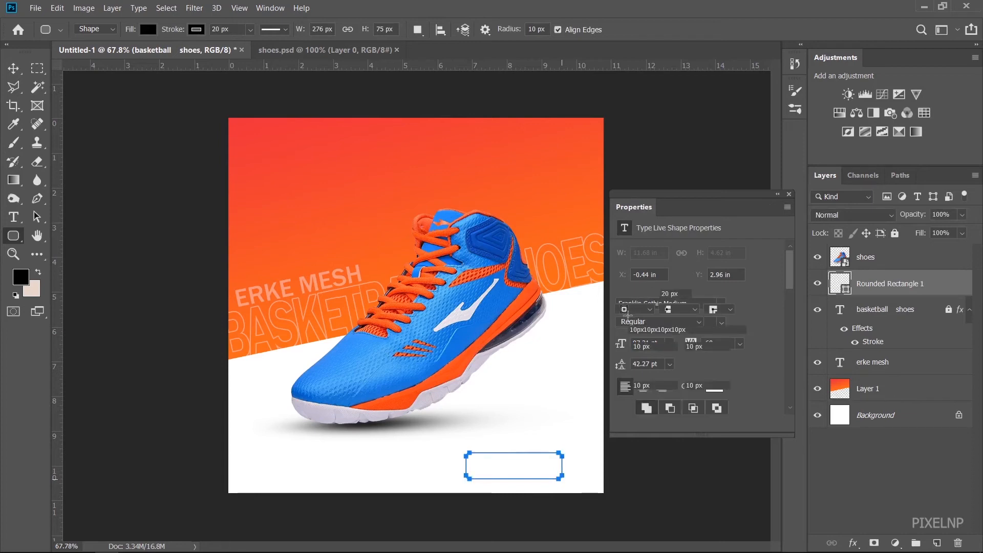
drag(640, 351, 642, 350)
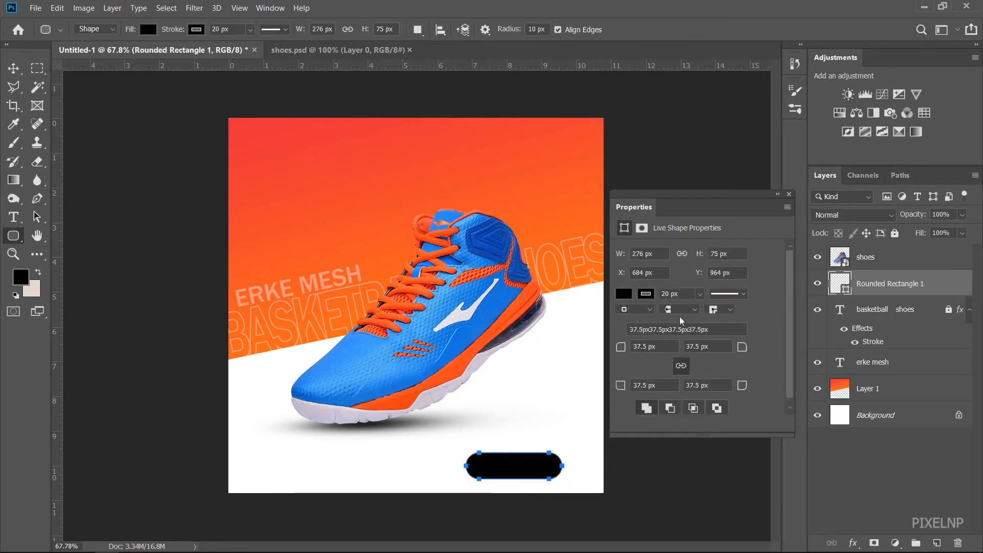
Fill the rounded rectangle with dark blue (0b42a0) sampled from the shoe's collar and remove its stroke.
click(626, 295)
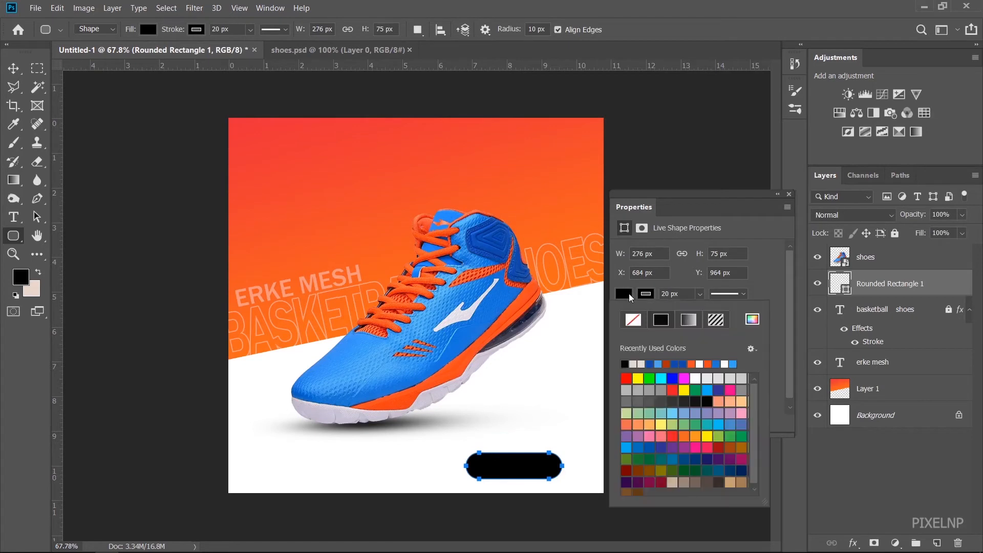
click(752, 319)
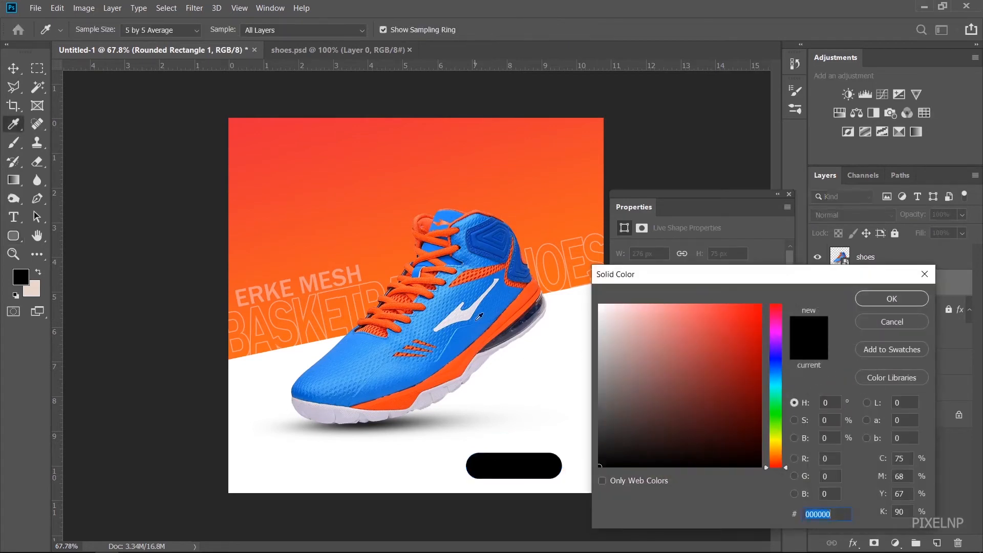
click(502, 243)
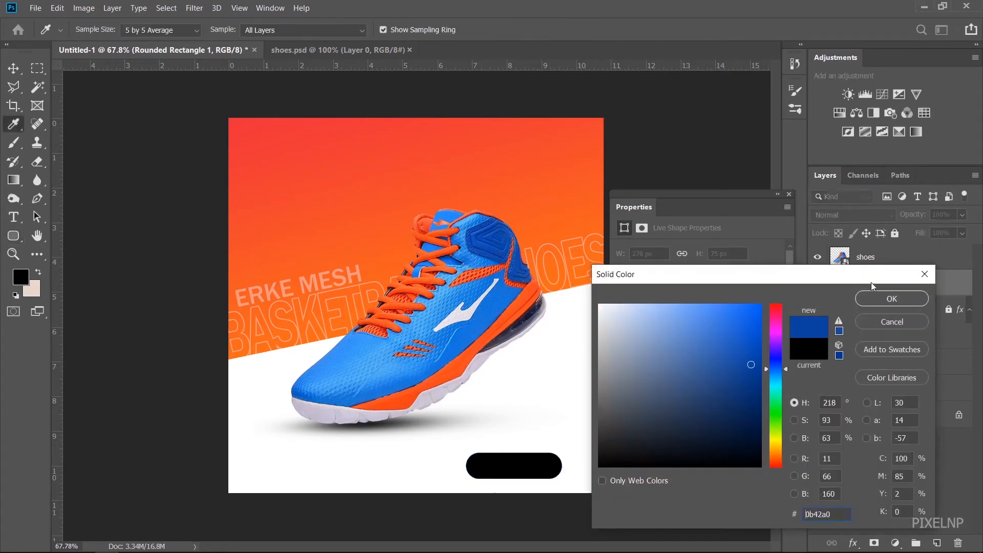
click(876, 299)
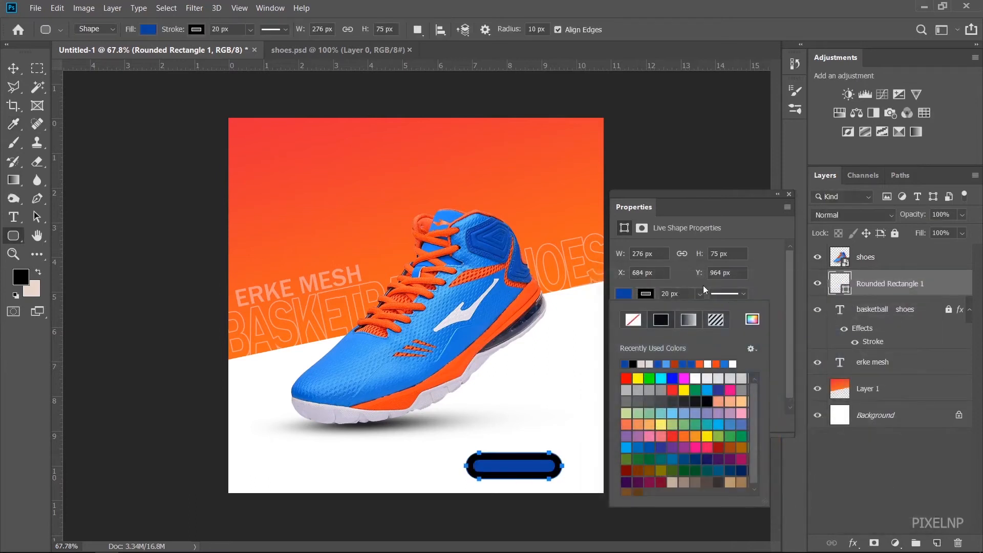
click(654, 295)
click(652, 298)
click(625, 322)
Narrow the blue rounded rectangle and place it near the lower-right corner of the artboard.
click(13, 68)
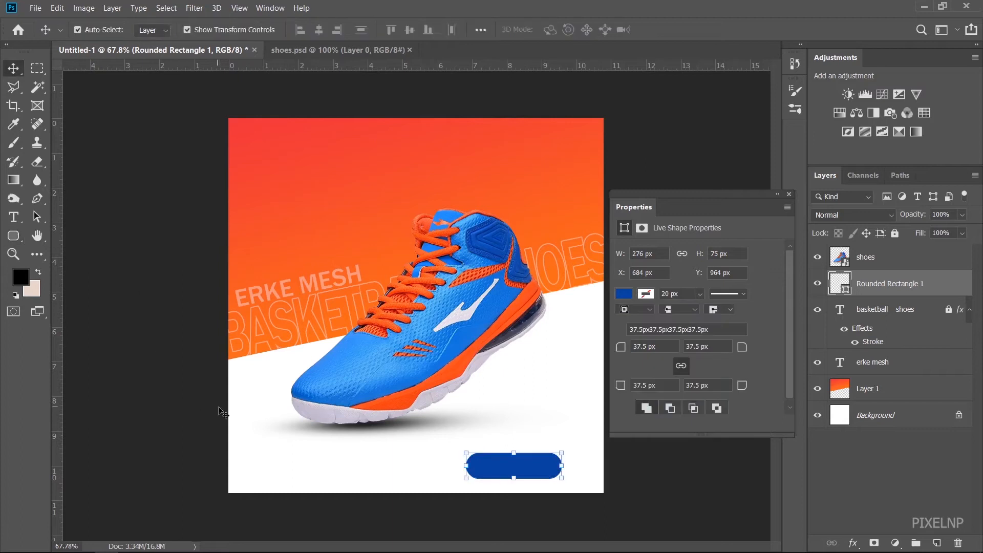
drag(467, 468, 550, 468)
click(678, 497)
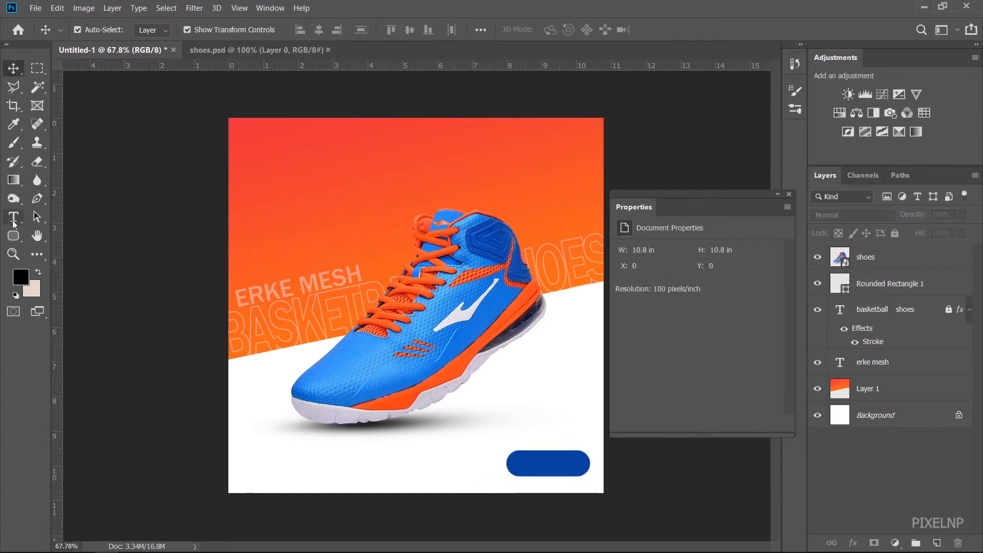
Add the text ORDER NOW below the shoe and set its vertical scale to 100%.
key(t)
click(333, 445)
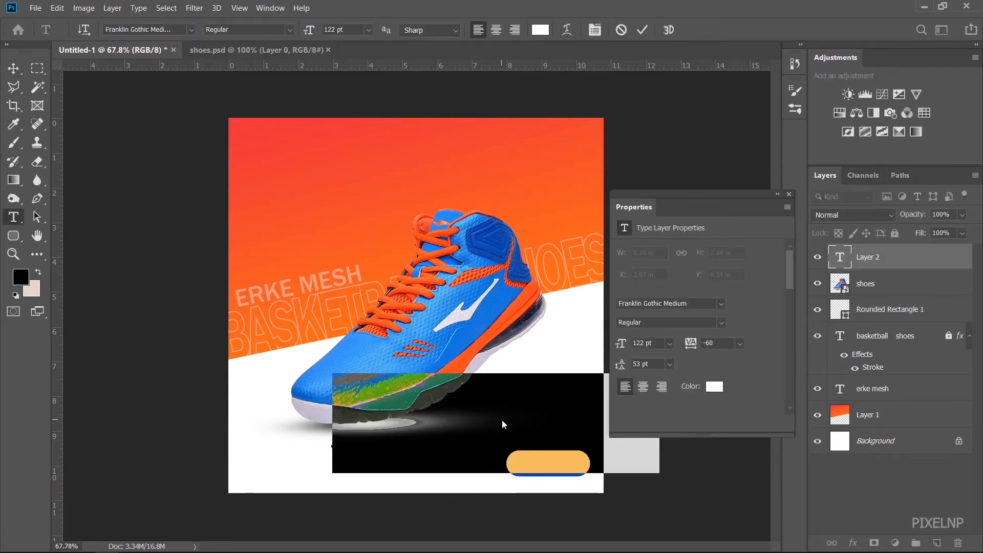
text(ORDER)
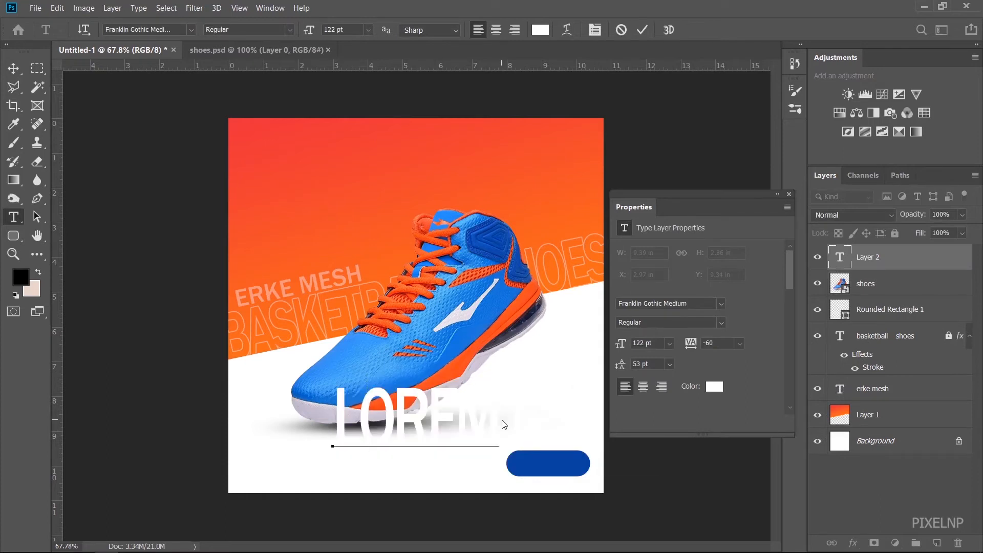
key(ctrl+a)
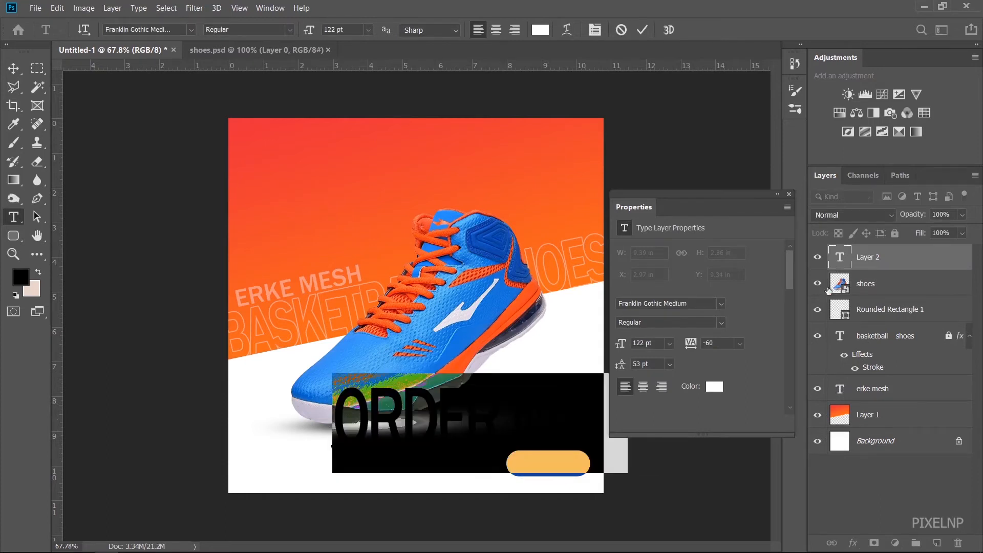
click(594, 29)
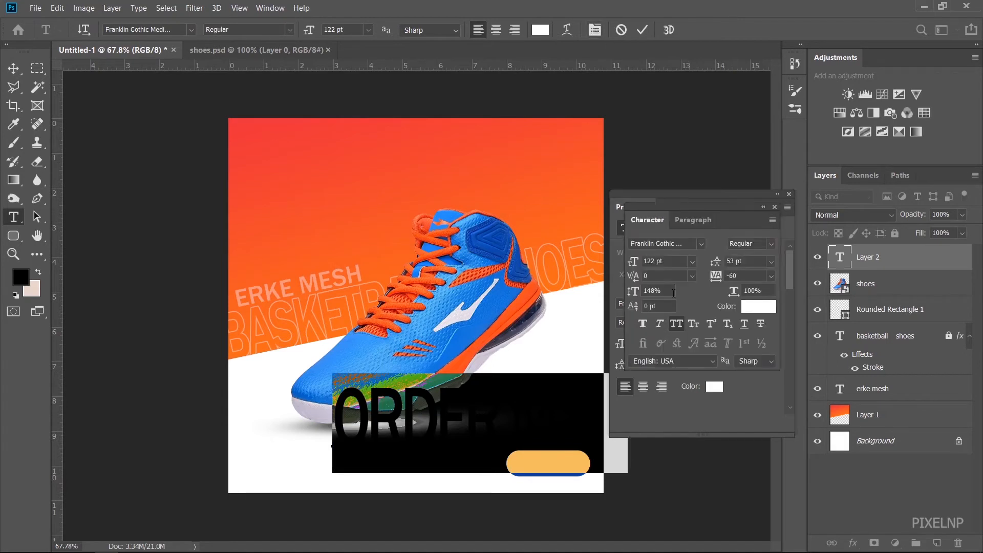
click(657, 290)
text(100)
key(Return)
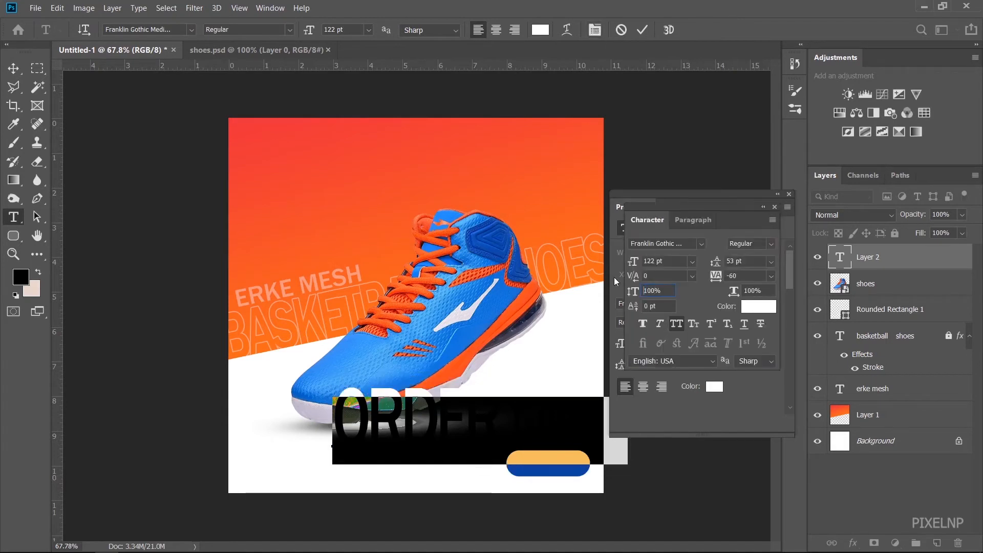
Change the ORDER NOW font to Aquawax Light and set its tracking to 0.
click(667, 245)
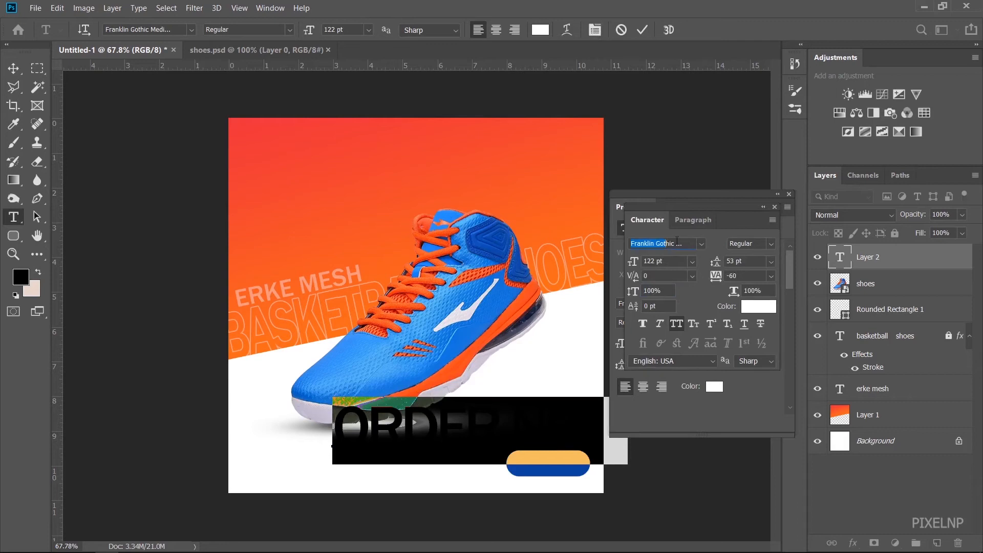
click(698, 246)
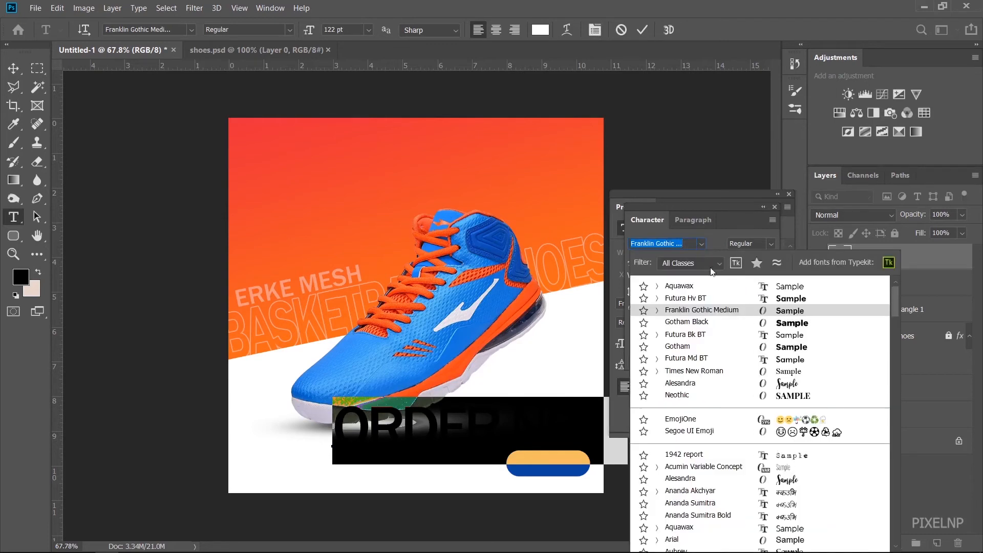
click(710, 288)
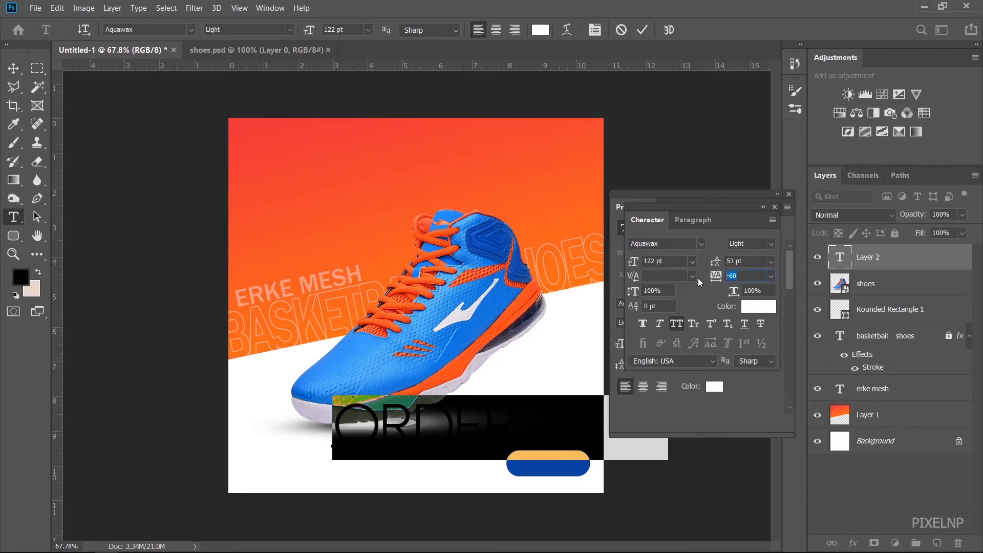
text(0)
key(Return)
Reduce the ORDER NOW text to 28 pt and move it onto the blue button.
drag(664, 260, 664, 263)
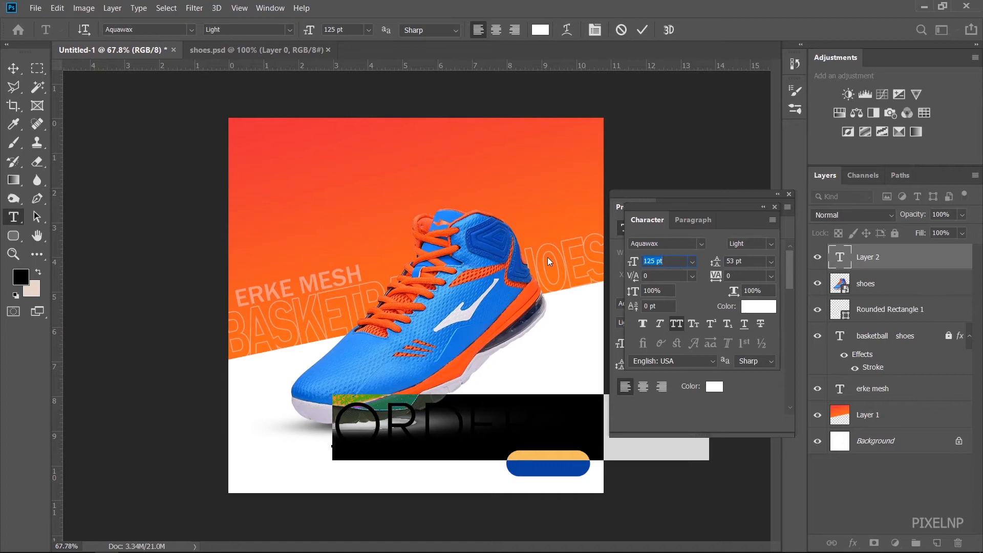
drag(631, 261, 569, 269)
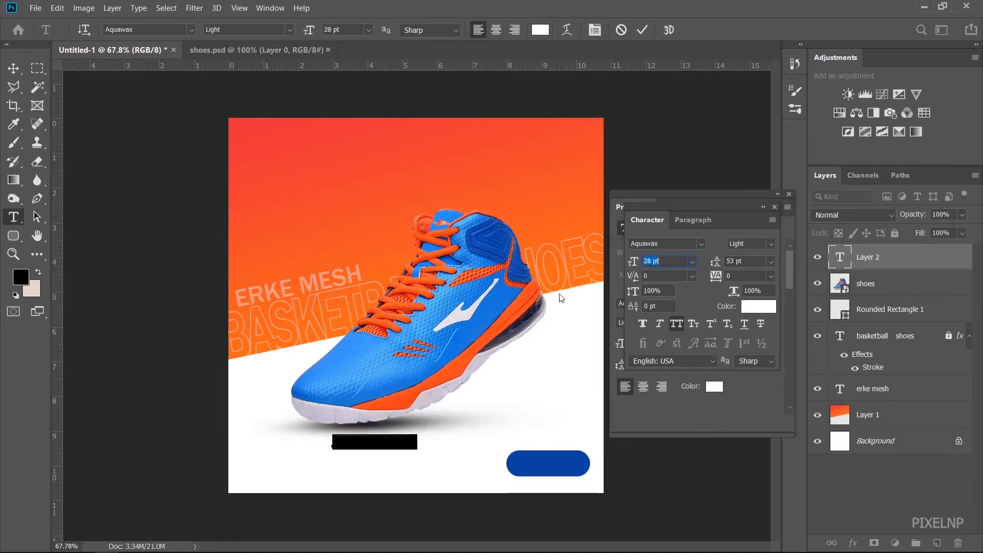
click(395, 440)
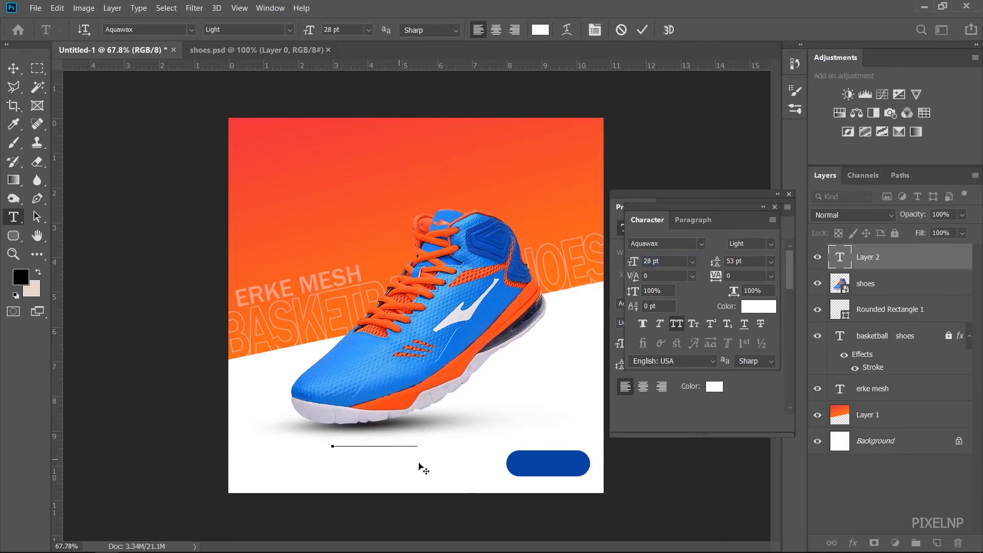
drag(419, 468, 582, 488)
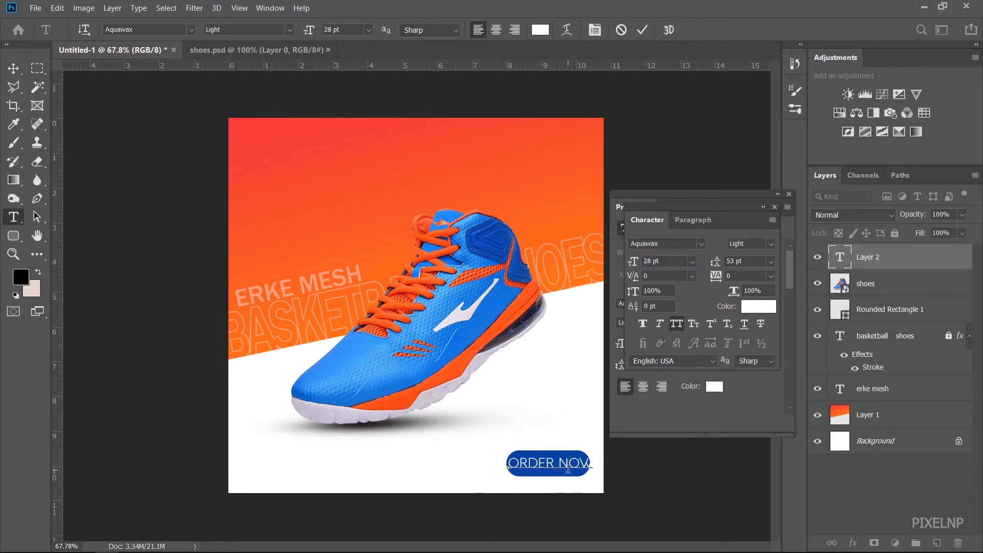
Apply faux bold to the ORDER NOW text and reduce its size to 21 pt.
triple_click(569, 469)
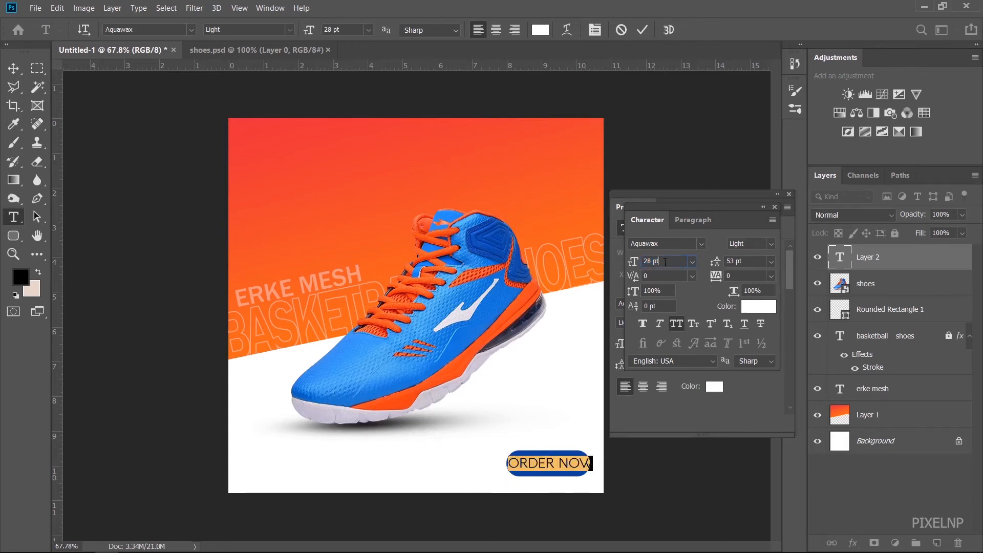
key(Down)
key(Down)
key(Down)
key(Down)
key(Down)
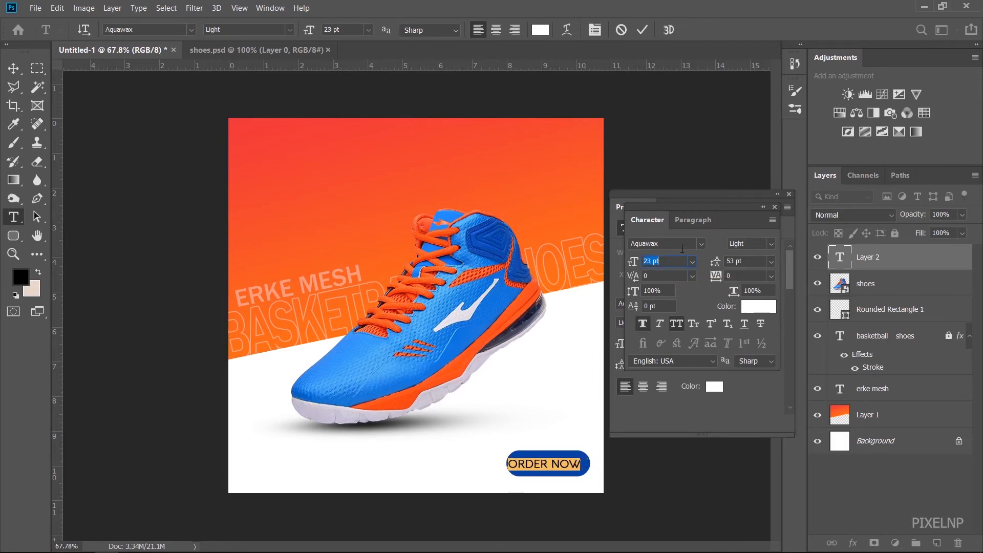
key(Down)
key(Down)
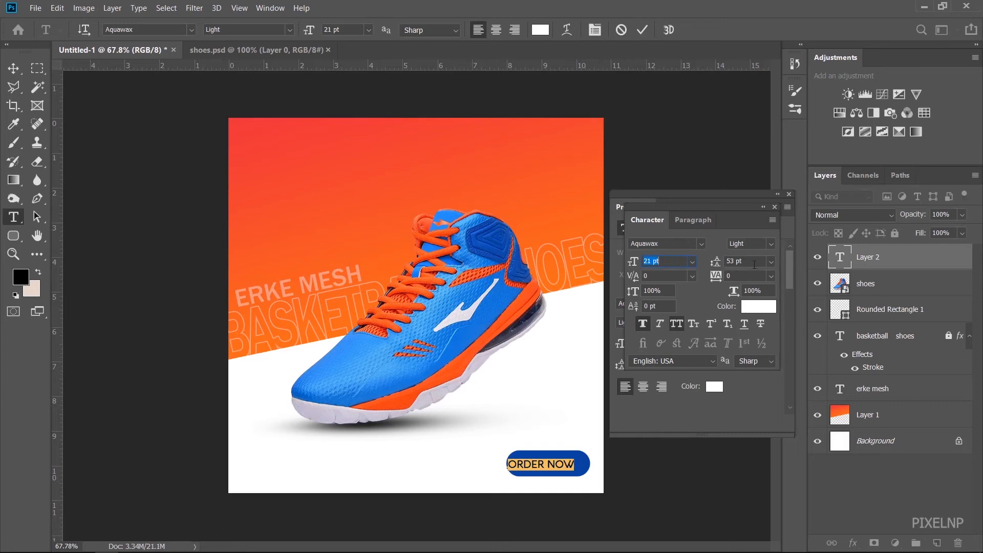
Set the ORDER NOW text's tracking to 80 and its size to 19 pt.
click(744, 275)
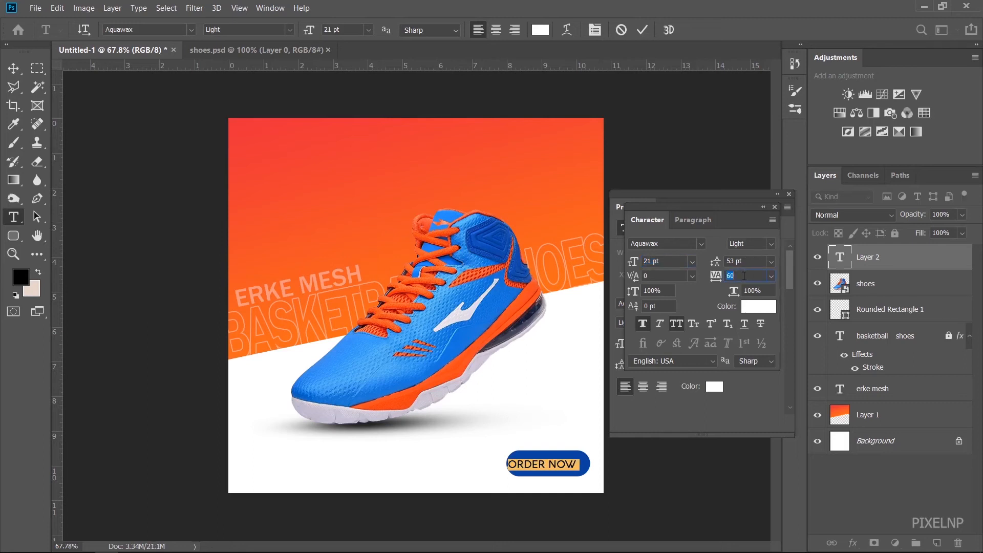
key(Up)
key(Up)
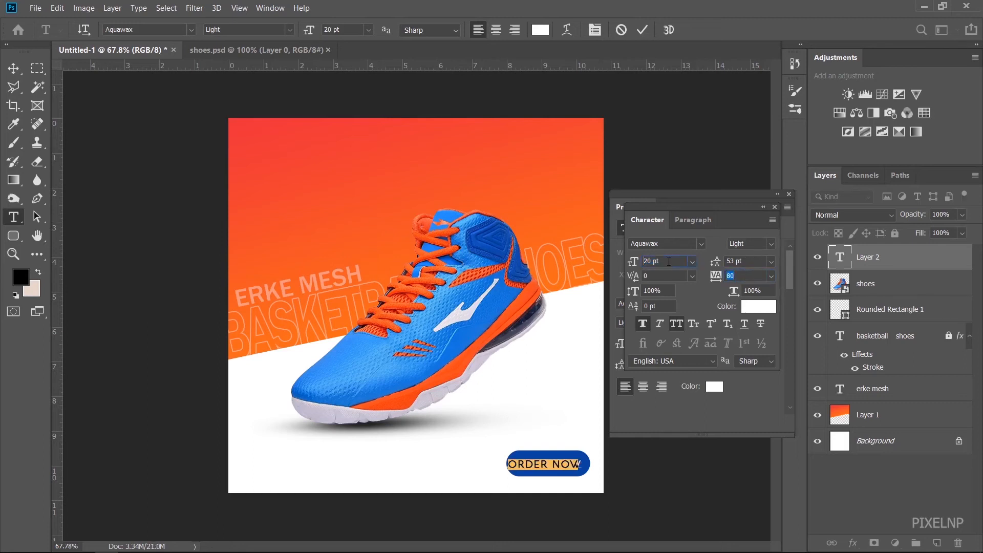
click(669, 262)
key(Down)
key(Down)
Commit the ORDER NOW text, centre it horizontally on the blue button and deselect it.
click(15, 72)
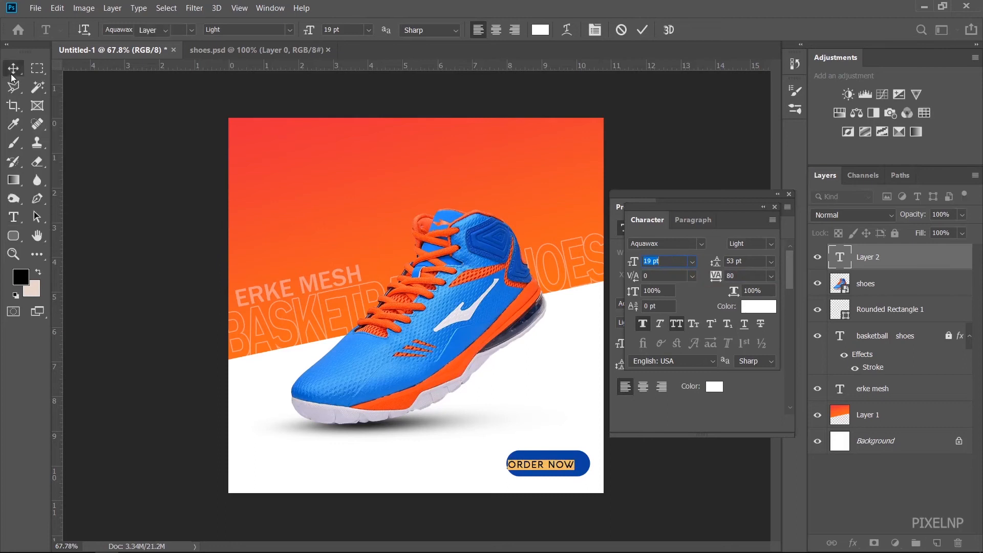
key(shift+Right)
key(shift+Right)
click(610, 492)
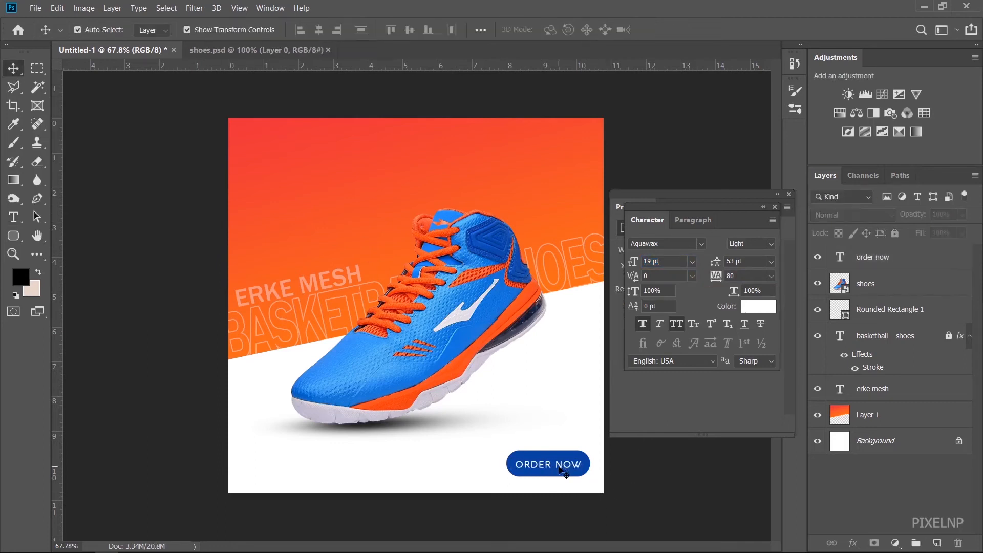
Nudge the ORDER NOW text slightly to fine-tune its vertical position on the blue button, and deselect it.
scroll(567, 475, up, 5)
drag(603, 513, 603, 512)
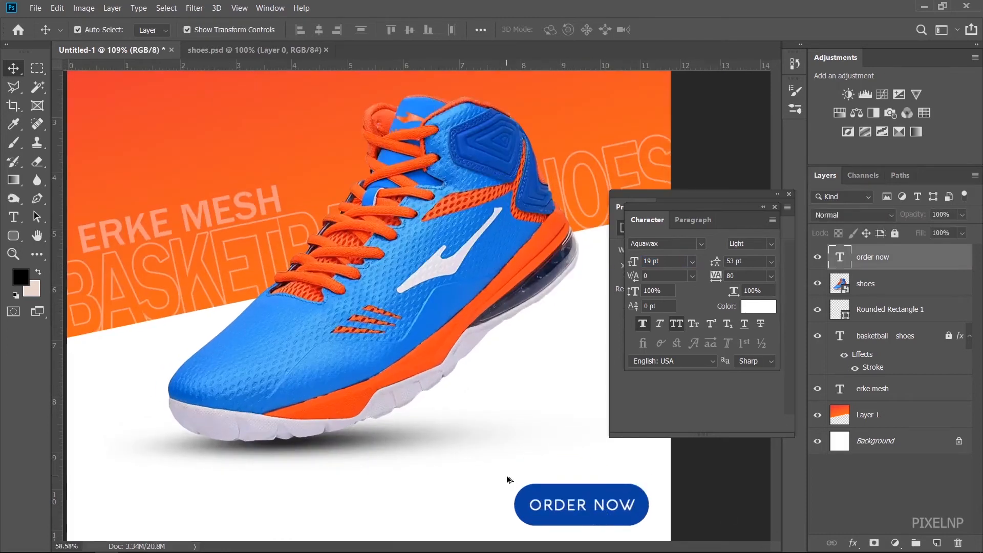
click(509, 481)
scroll(517, 476, down, 5)
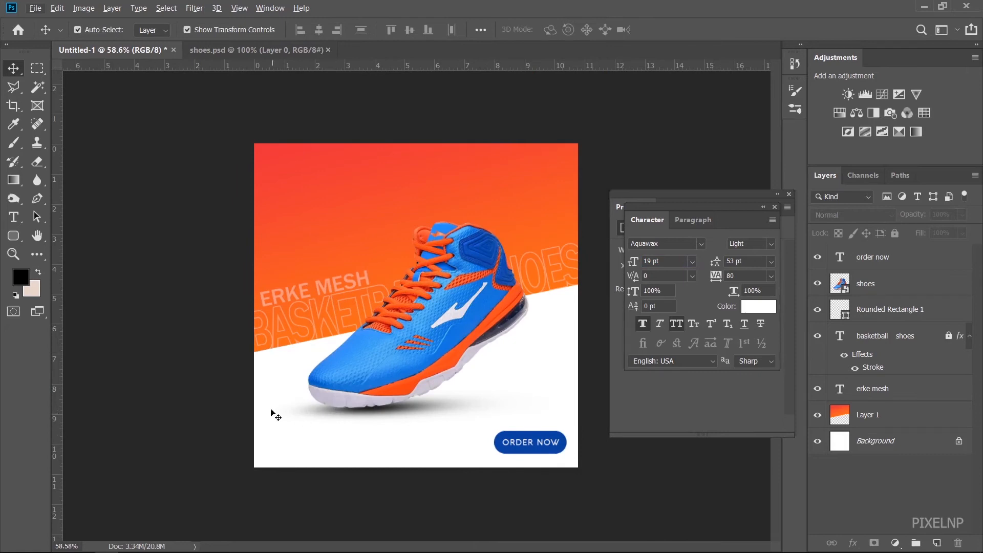
click(13, 216)
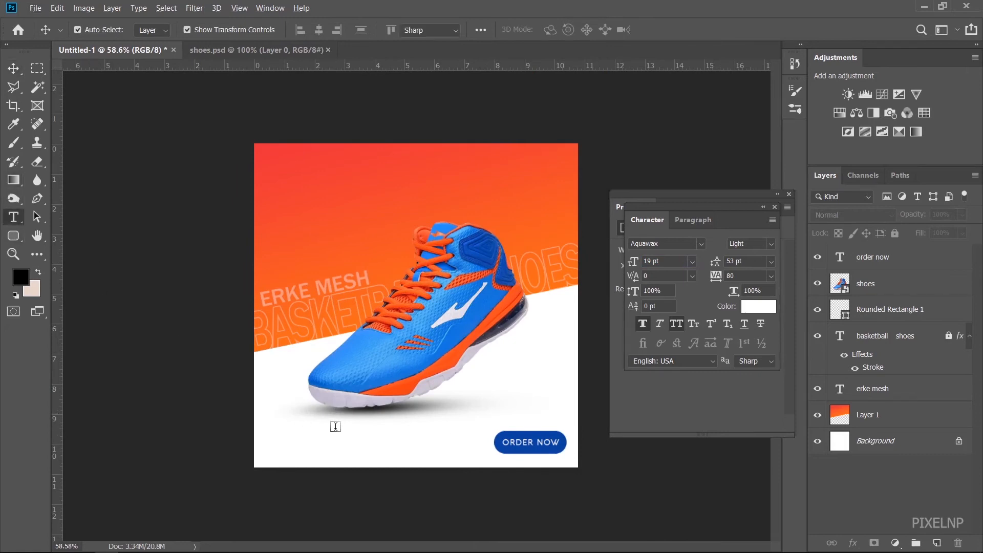
click(297, 446)
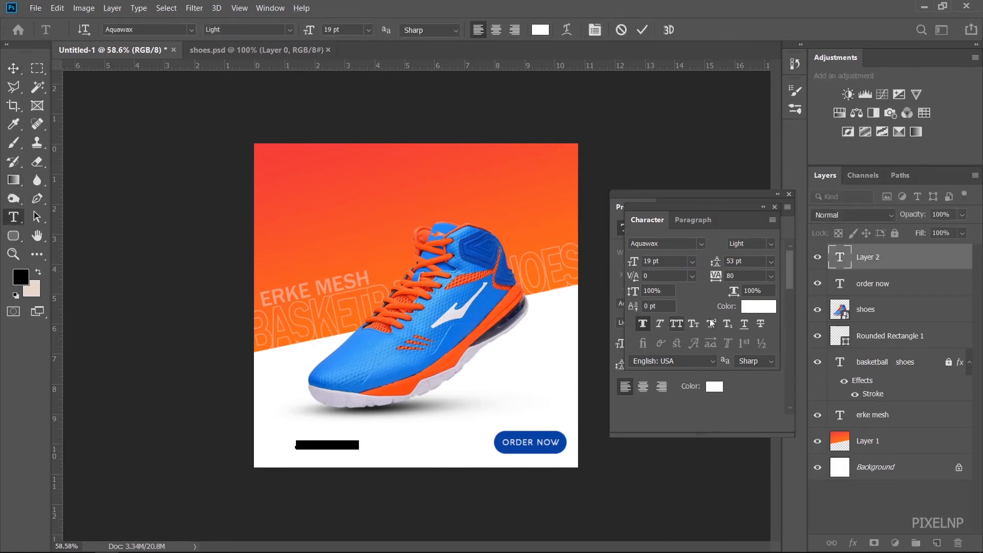
text(w)
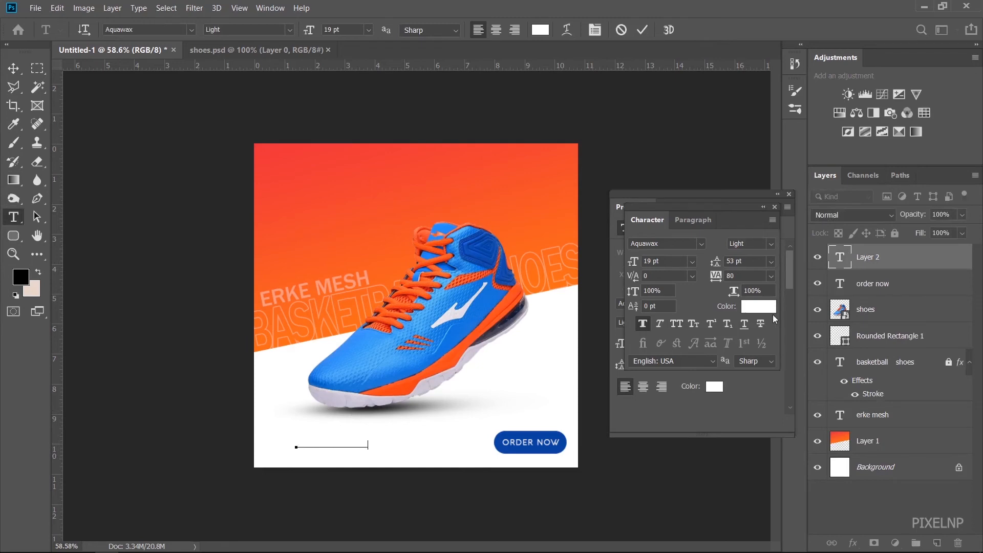
text(om)
Colour the website address text blue (0f47a6) and apply faux italic to it.
key(ctrl+a)
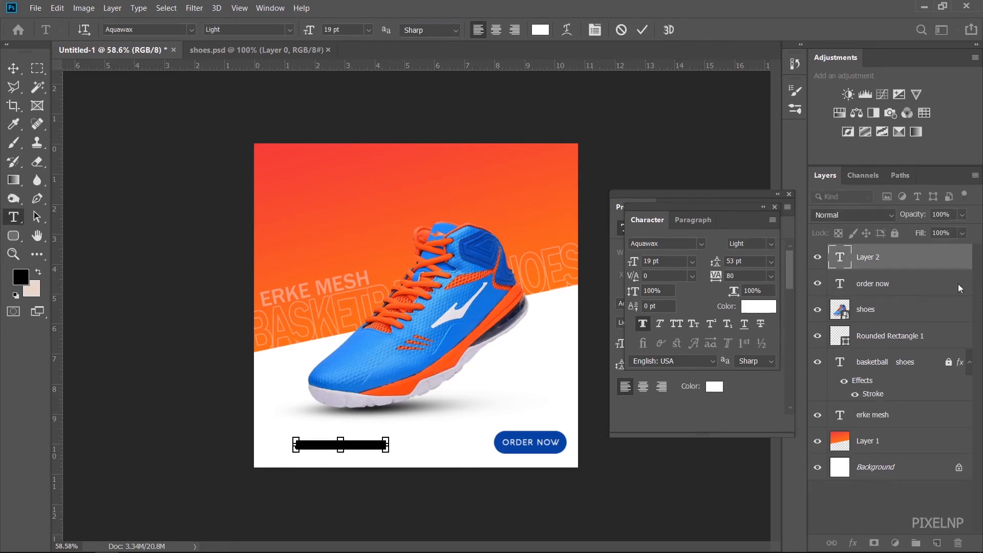
click(762, 309)
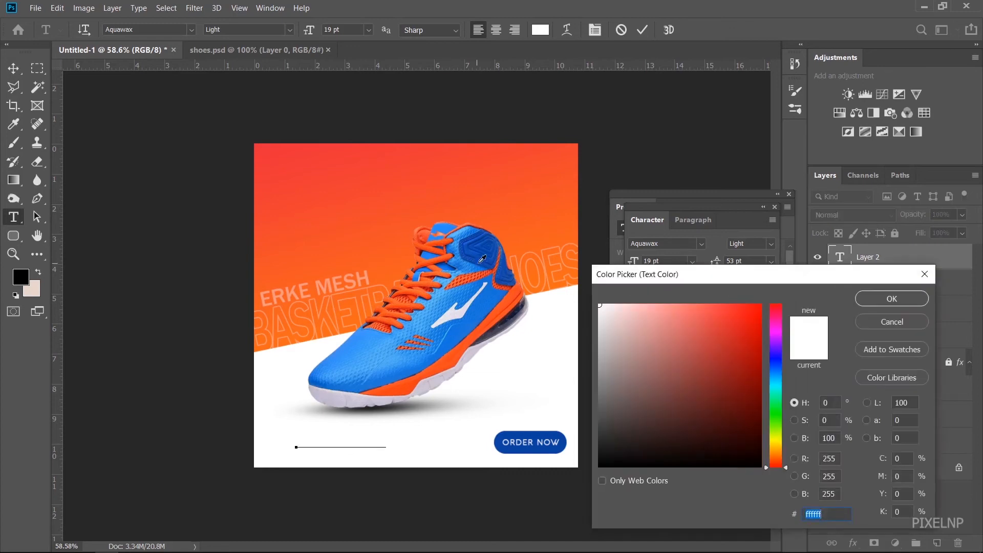
text(0f47a6)
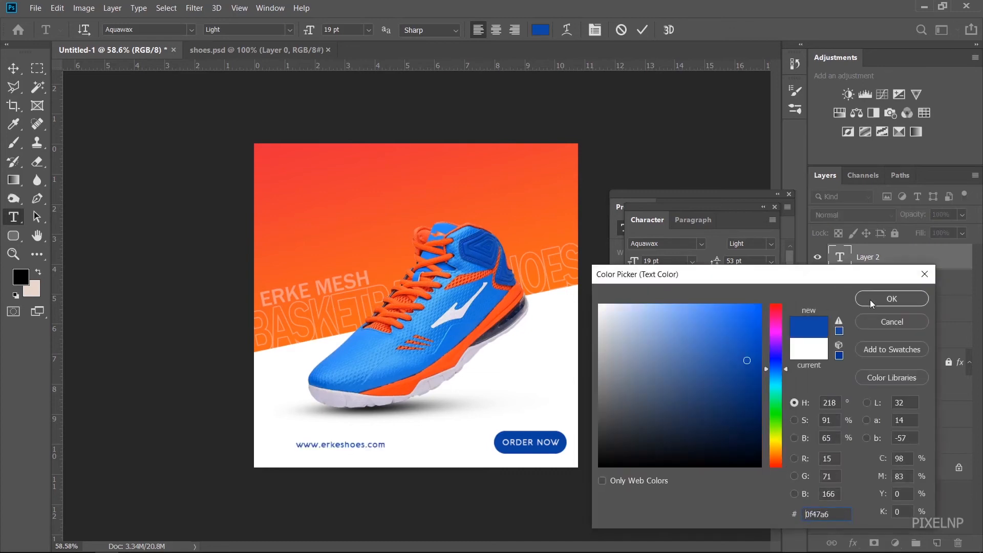
click(871, 301)
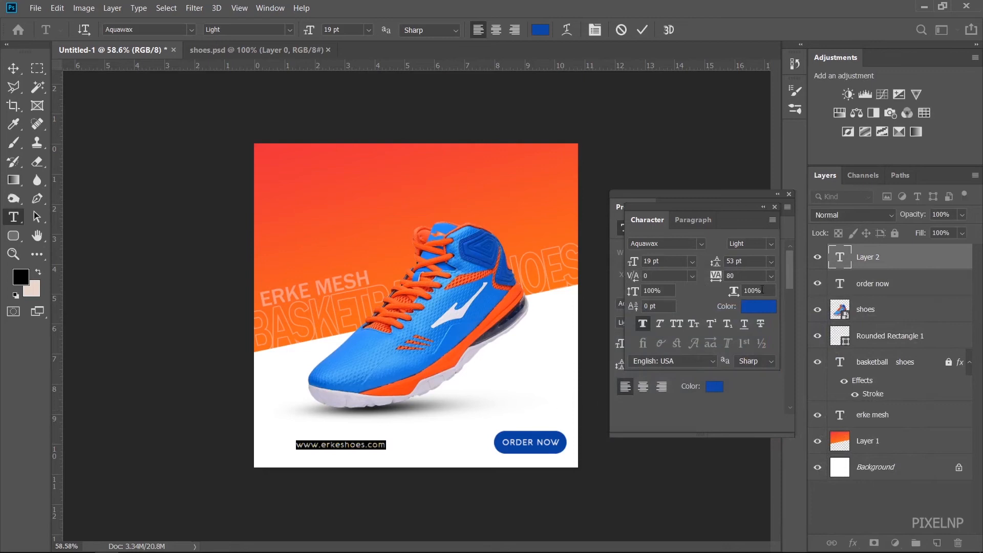
click(662, 323)
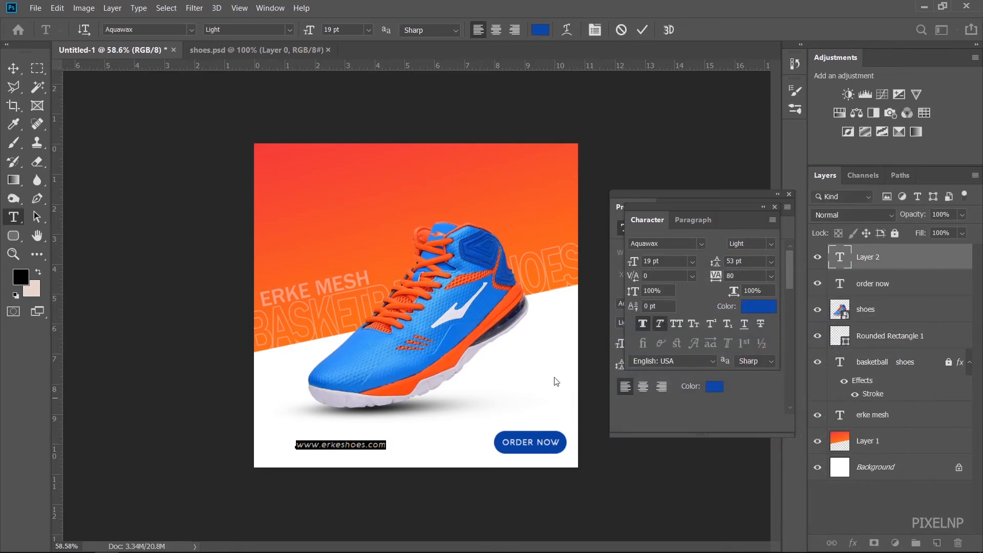
Commit the website address, move it towards the design's lower-left corner and deselect it.
click(13, 68)
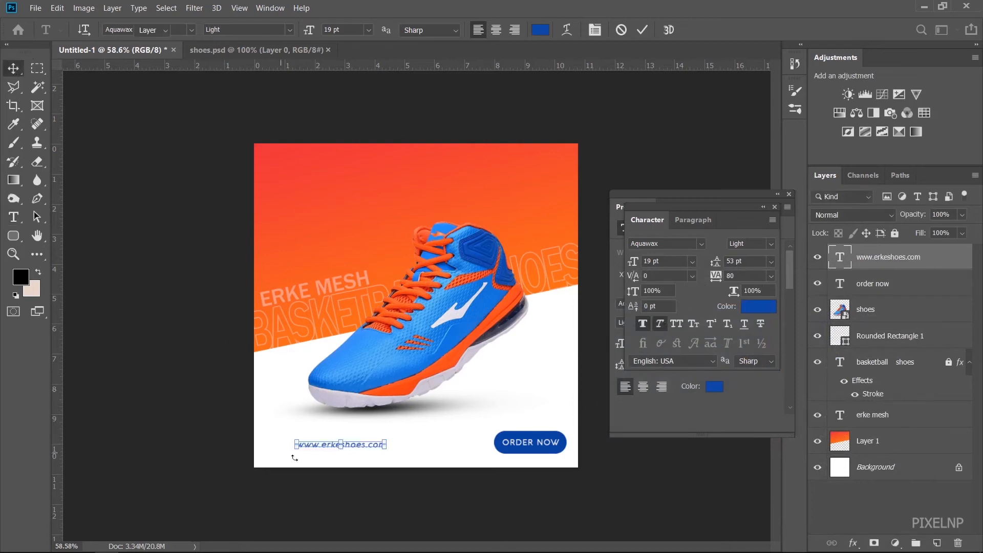
drag(363, 449, 339, 451)
click(161, 457)
scroll(161, 457, down, 2)
scroll(160, 456, up, 3)
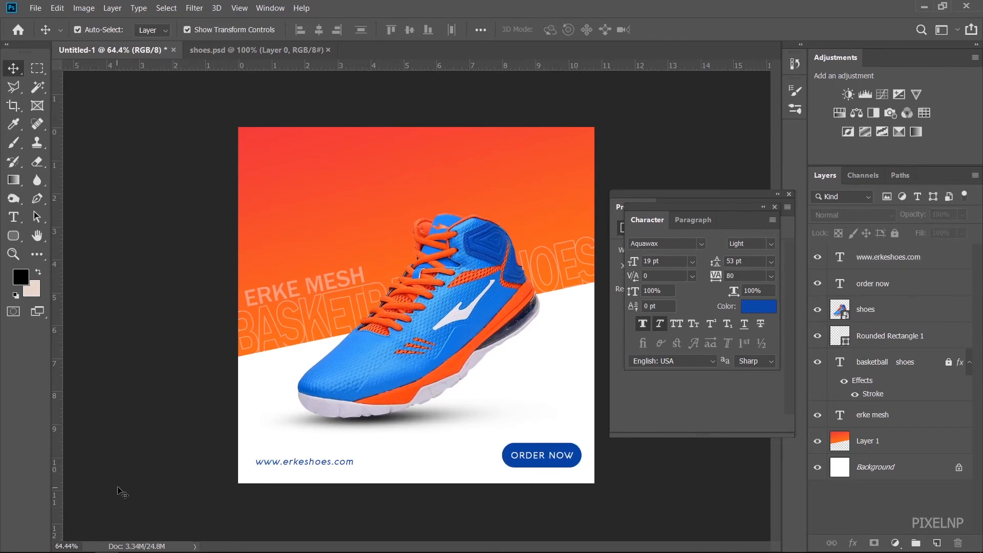
Place logo.png from the Erke Shoes folder in the design's upper-right corner, scaled to about 22%.
key(alt+Tab)
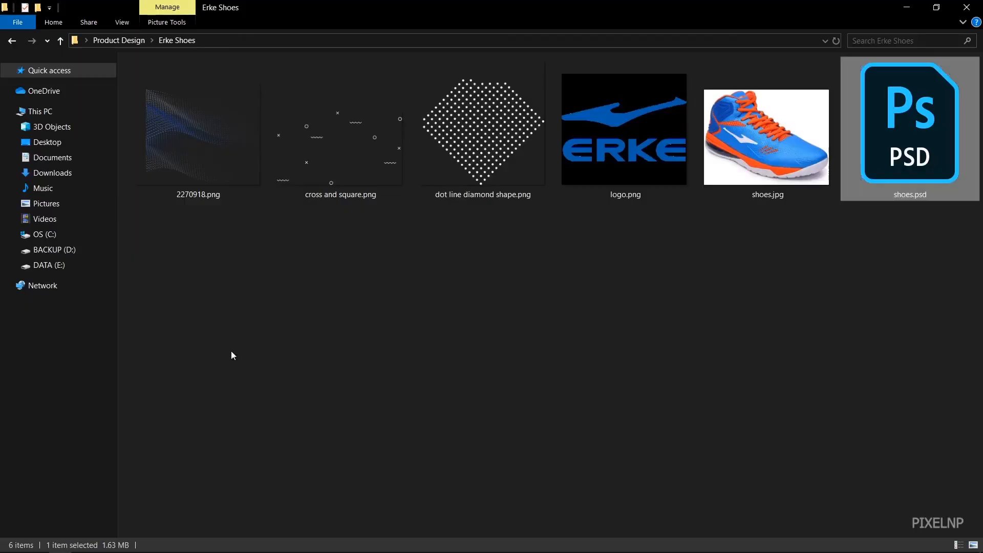
drag(652, 158, 483, 159)
drag(416, 223, 550, 170)
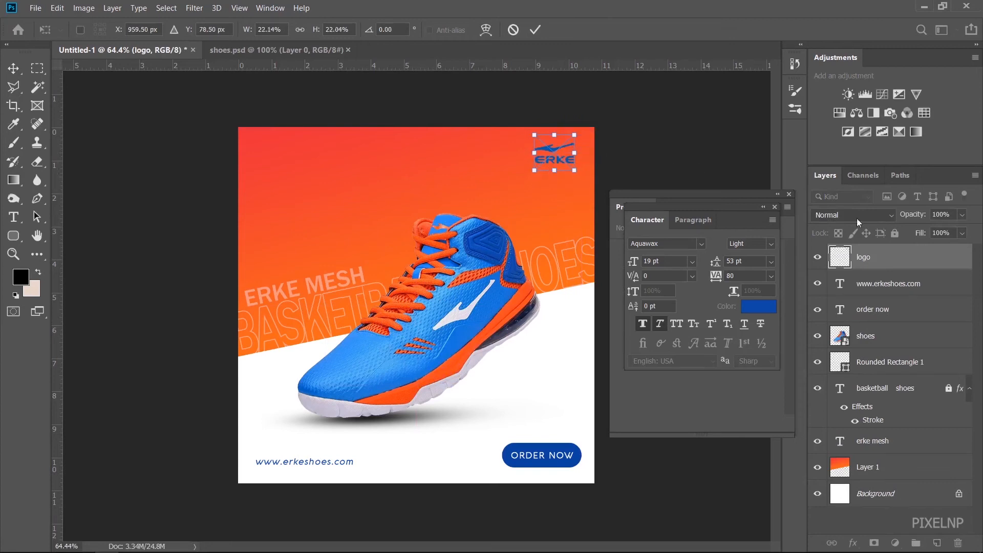
key(Return)
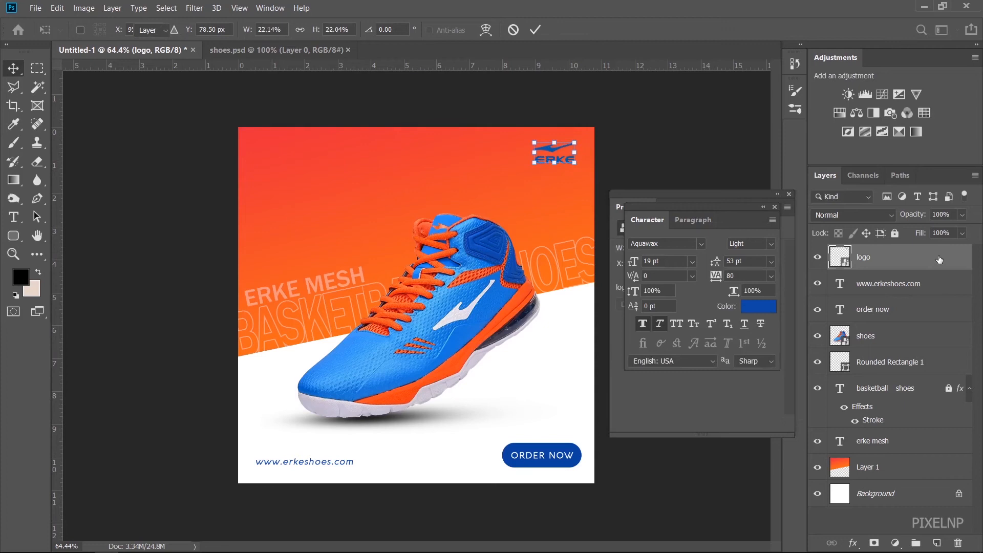
Apply a white Color Overlay at 100% opacity to the logo layer.
double_click(939, 260)
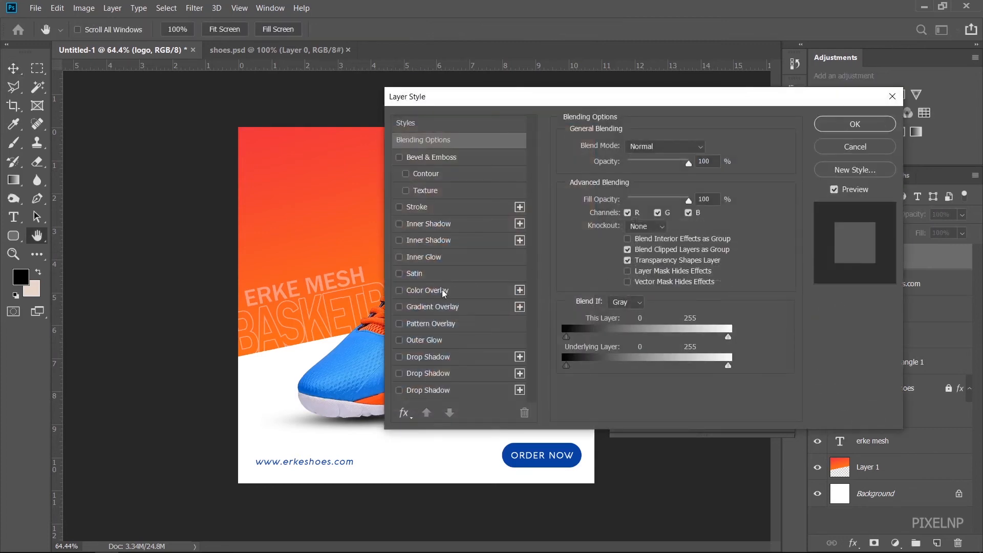
click(445, 291)
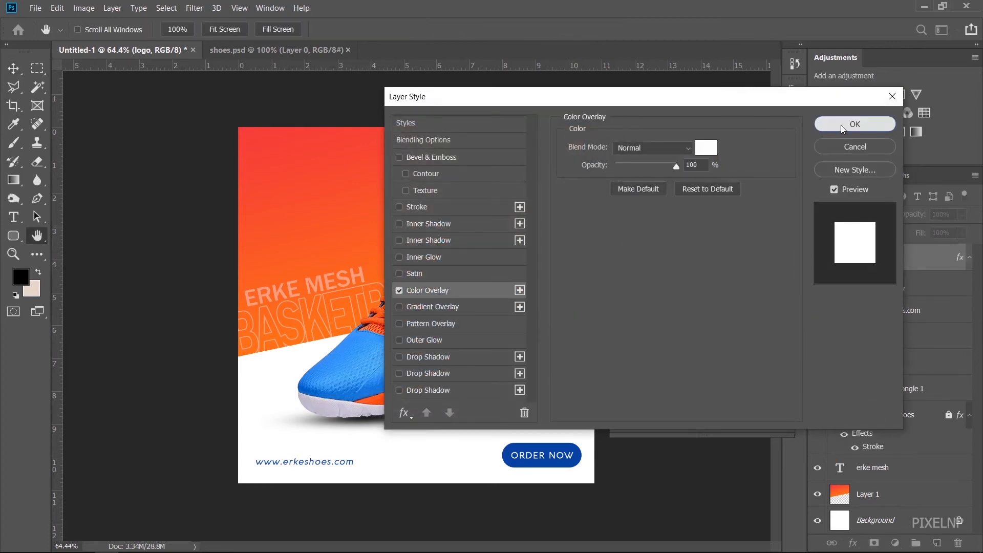
click(841, 125)
Nudge the logo slightly upward in the design's upper-right corner and deselect it.
click(548, 150)
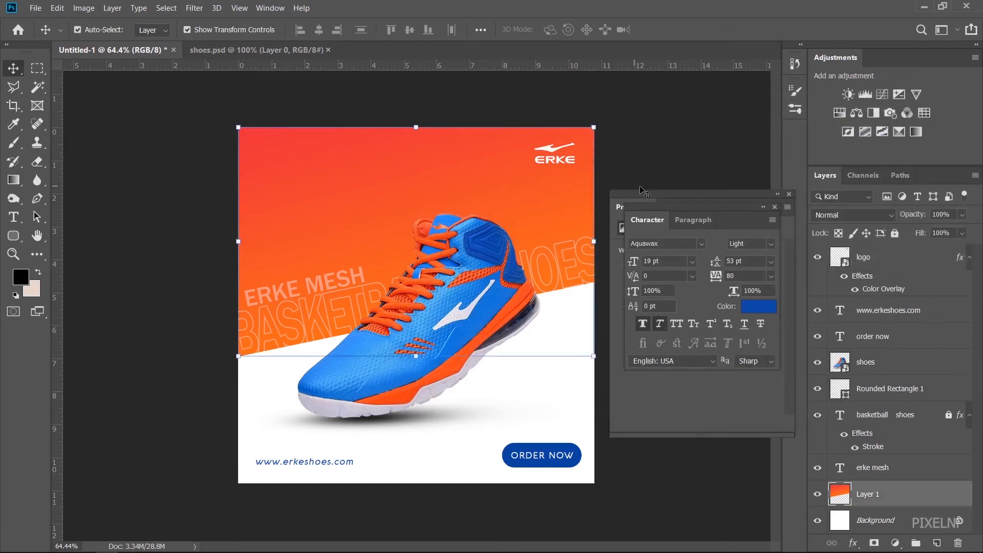
click(550, 152)
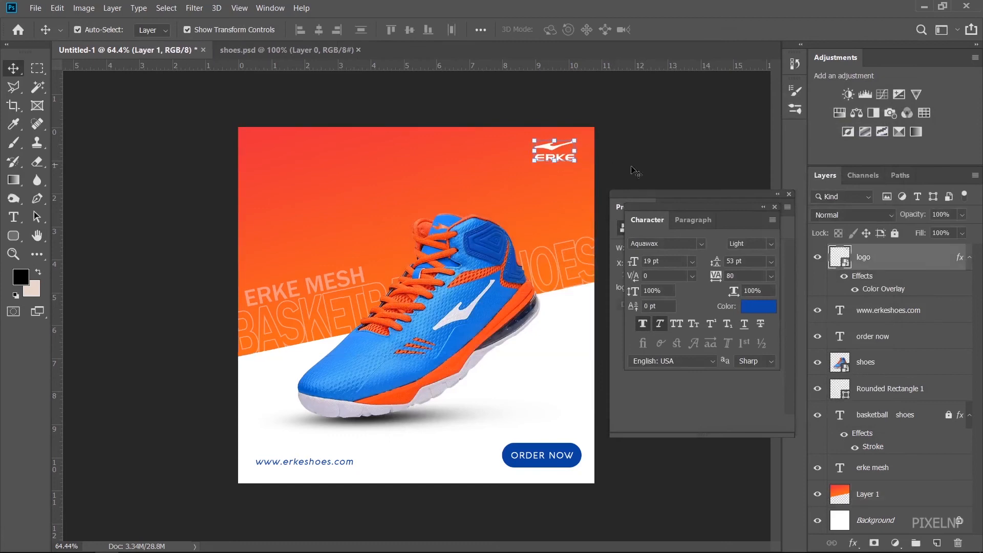
key(ctrl+d)
click(652, 171)
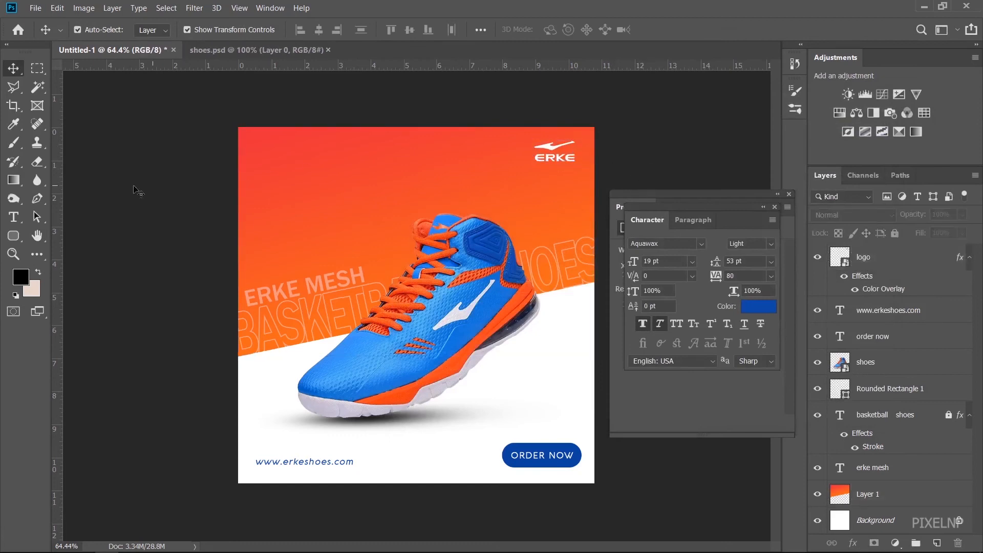
Add the text "new arrivals" in the upper-left part of the gradient, above the ERKE MESH text.
click(14, 217)
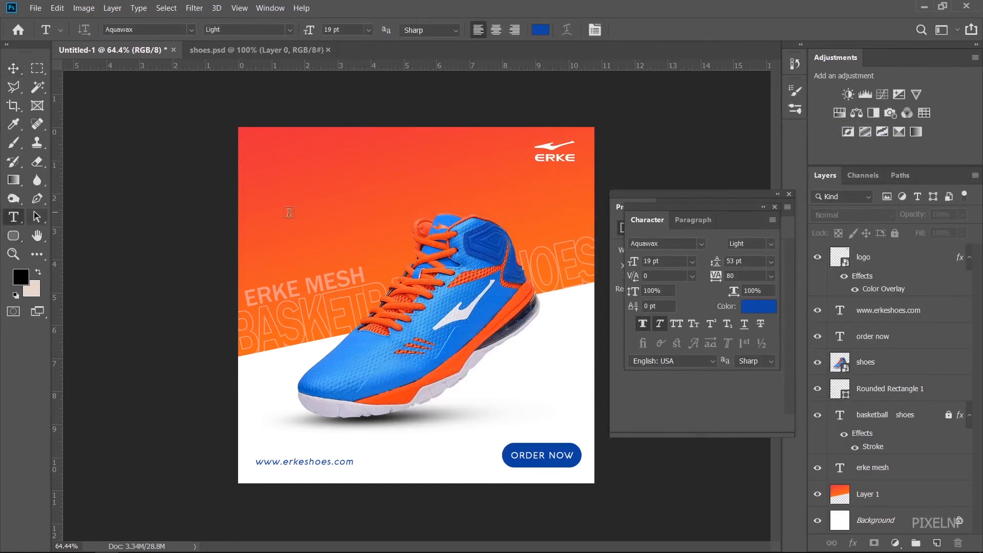
click(281, 178)
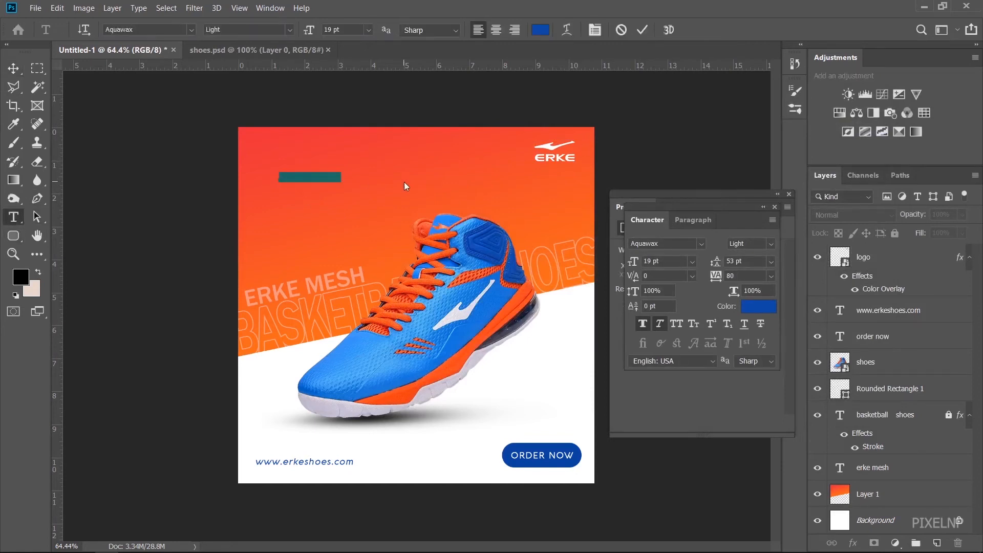
text(new)
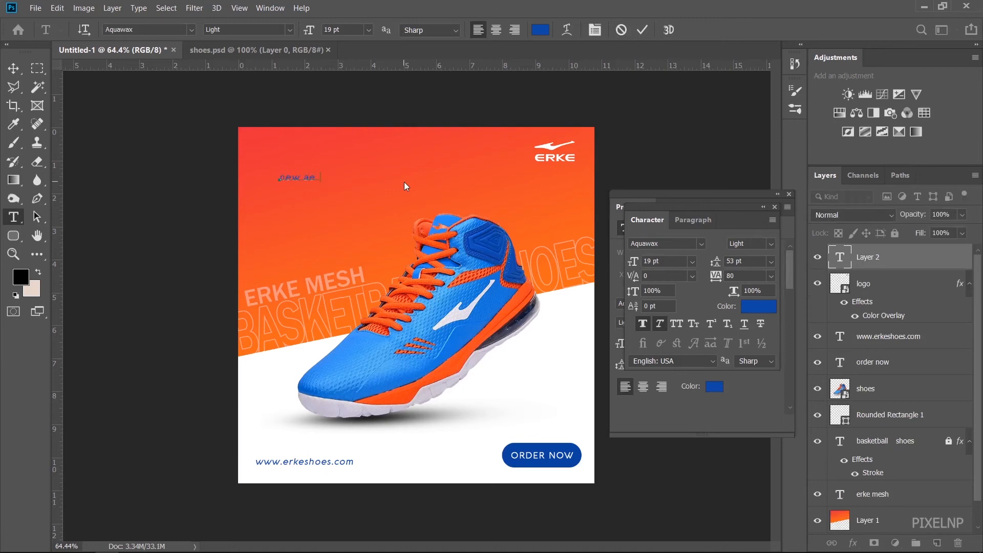
text(arrivals)
Remove faux bold and italic from the "new arrivals" text and set it in Franklin Gothic Medium, All Caps.
key(ctrl+a)
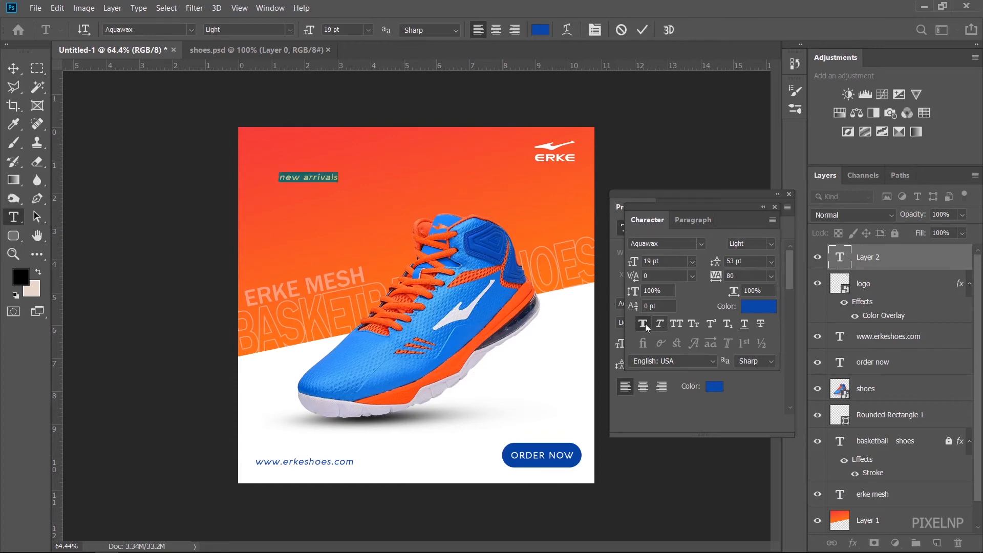
click(666, 243)
click(701, 244)
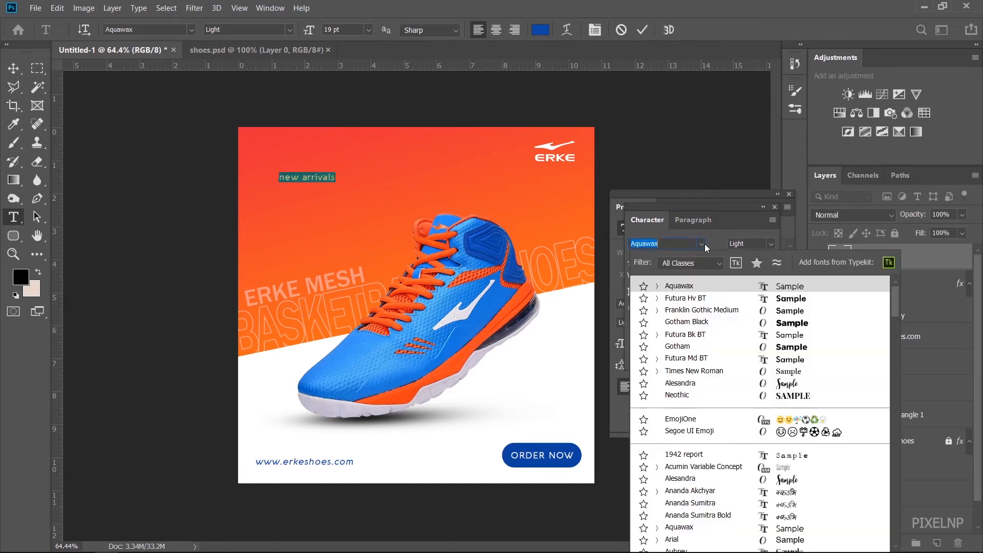
click(705, 295)
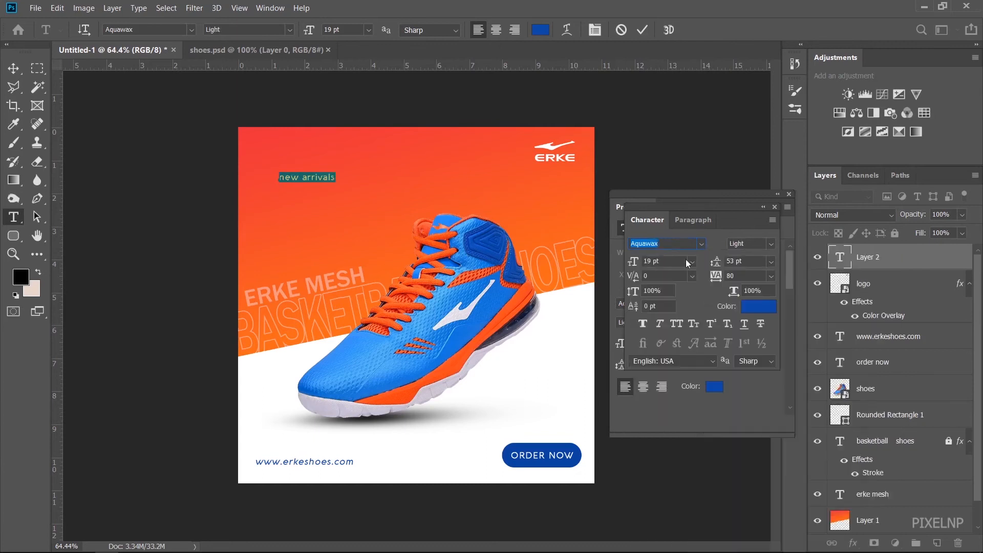
click(697, 246)
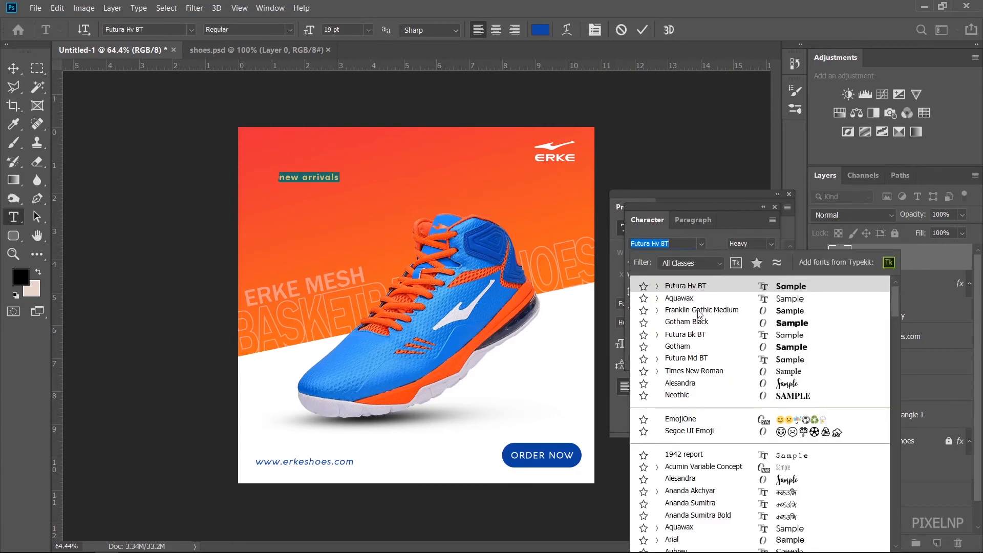
click(699, 310)
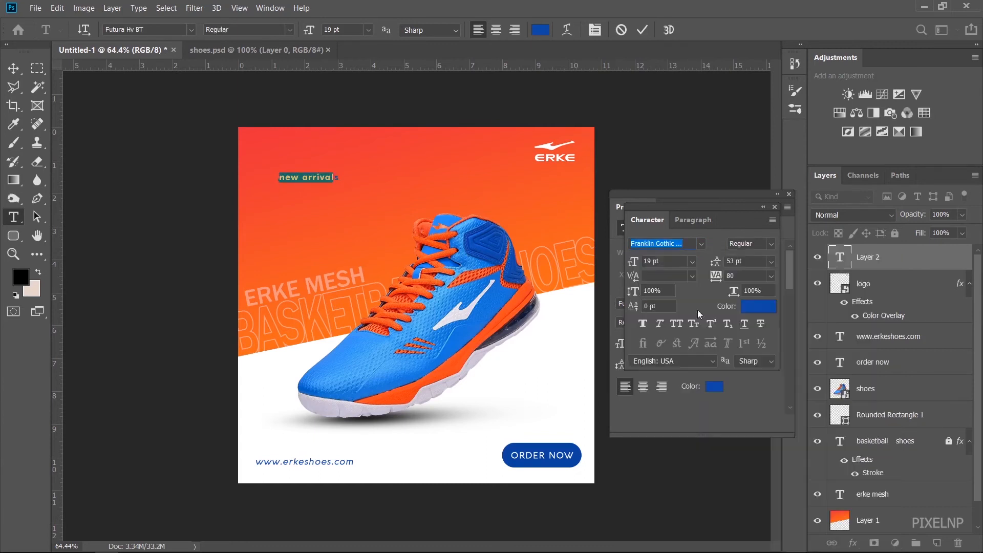
click(675, 323)
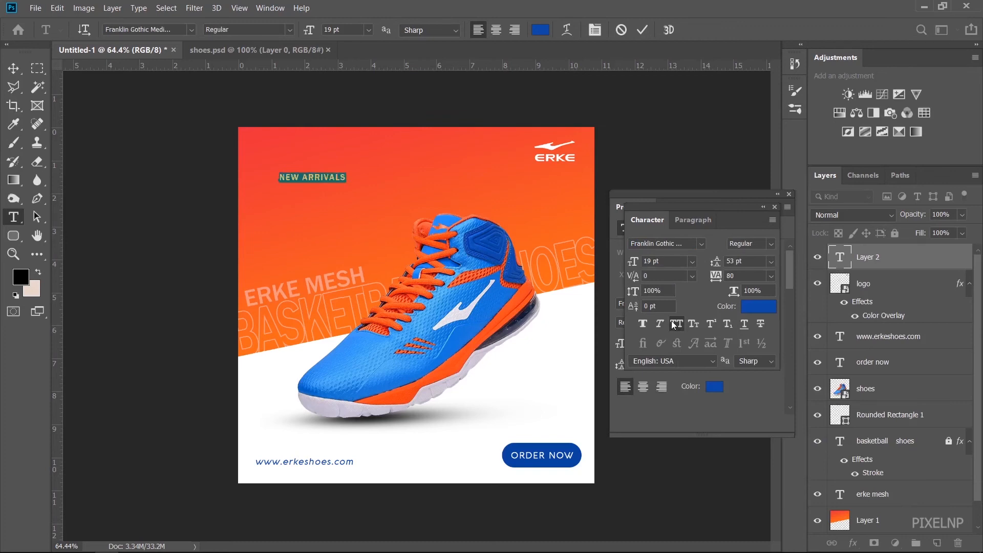
Set the NEW ARRIVALS text's colour to white (ffffff) and its tracking to 0.
click(767, 311)
text(ffffff)
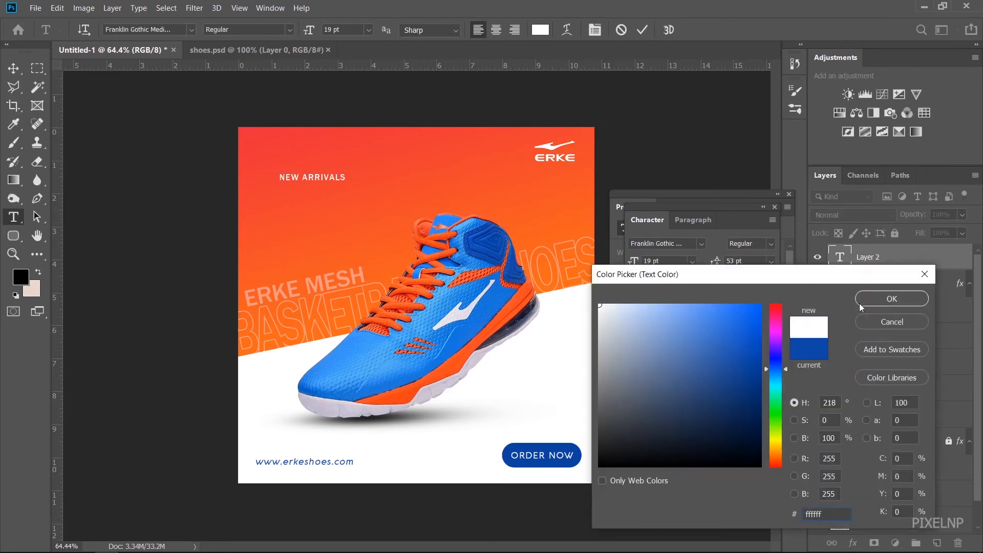
click(875, 300)
click(748, 277)
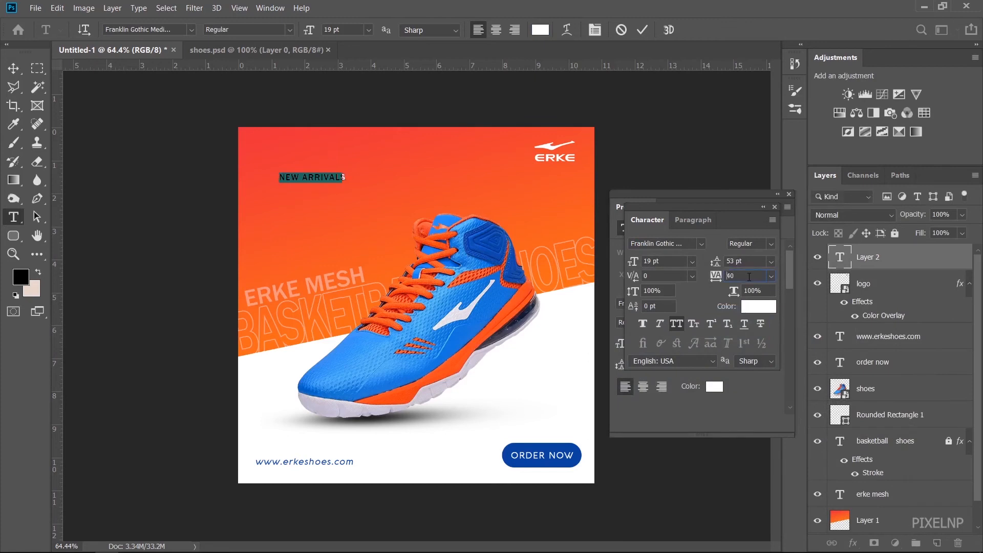
scroll(749, 276, down, 2)
Increase the NEW ARRIVALS text size to 45 pt and select the whole text.
click(328, 179)
key(ctrl+a)
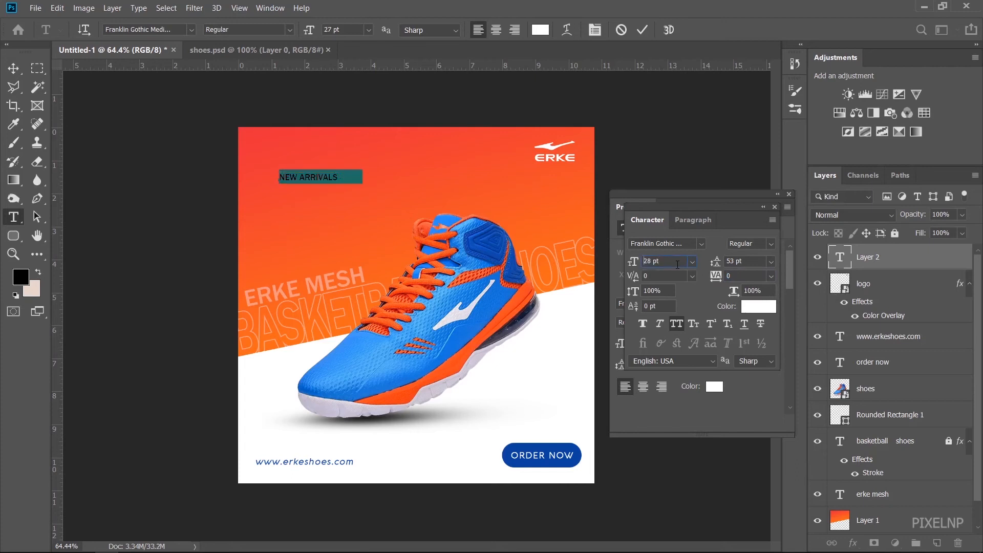
key(Up)
key(Up)
key(Up)
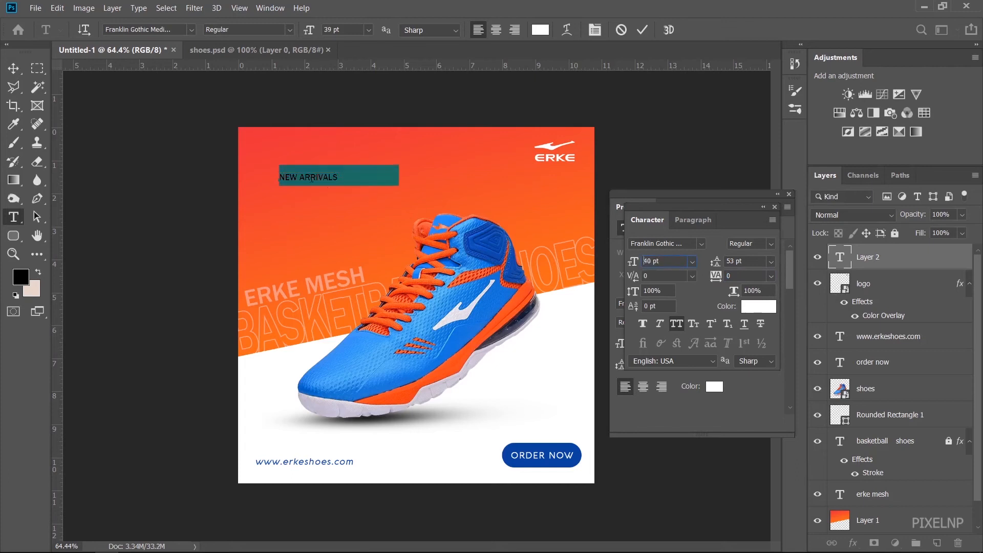
key(Up)
key(Up)
key(Up)
key(Up)
key(Up)
click(340, 173)
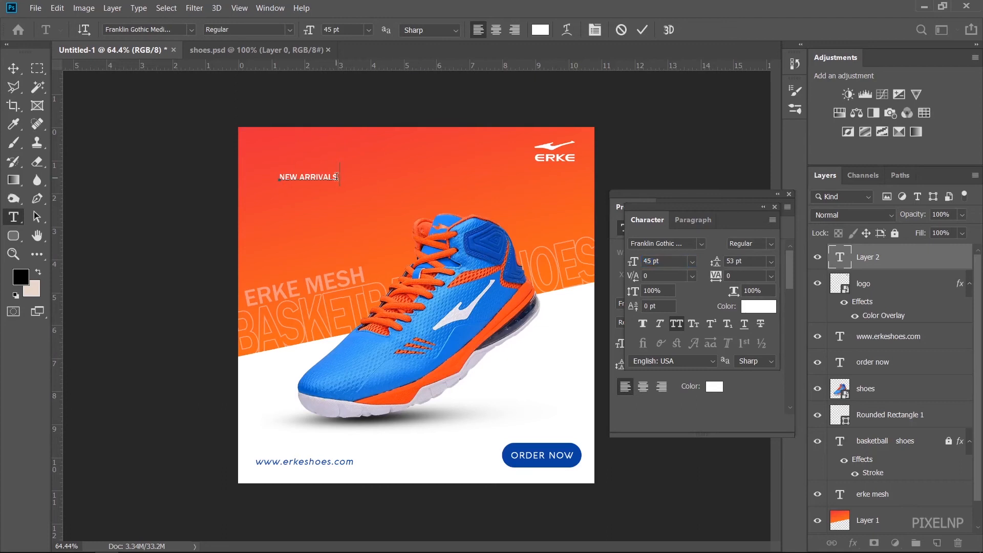
key(ctrl+a)
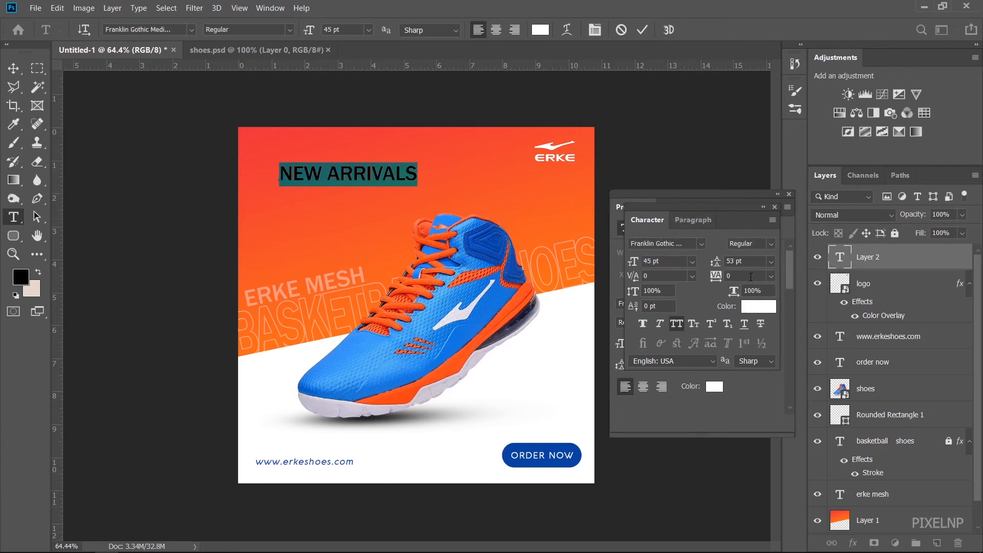
Set the NEW ARRIVALS text's tracking to -20 and reduce its size to 41 pt.
key(Return)
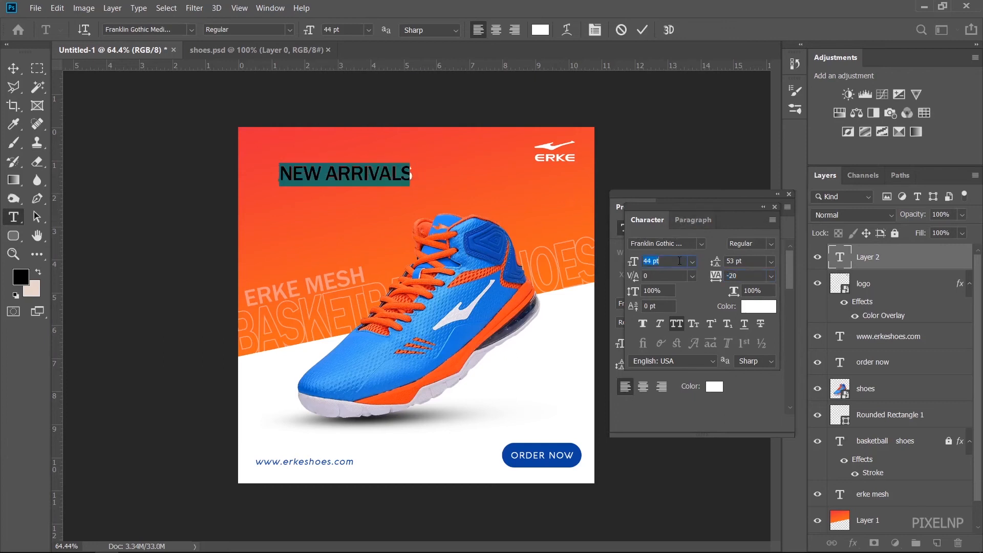
key(Down)
key(Down)
key(Down)
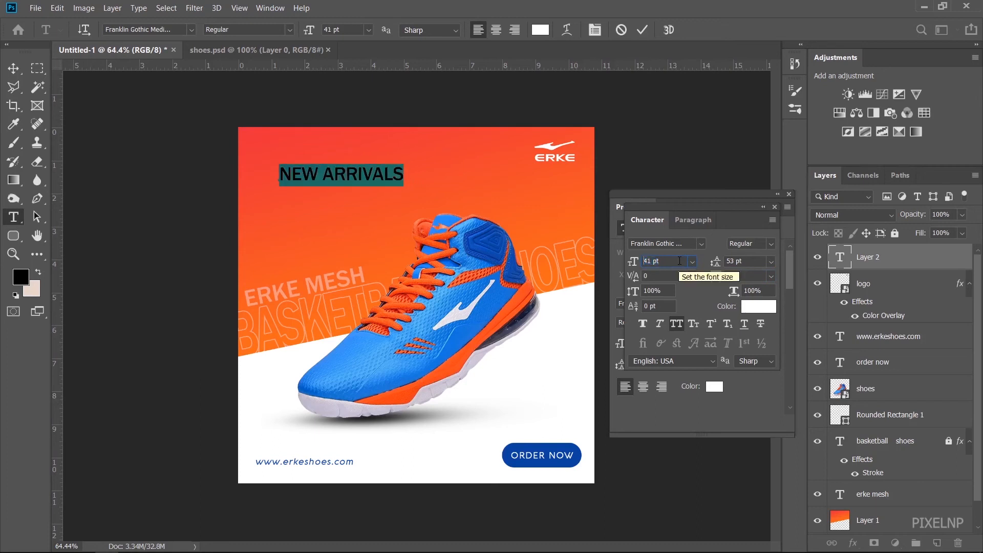
click(14, 68)
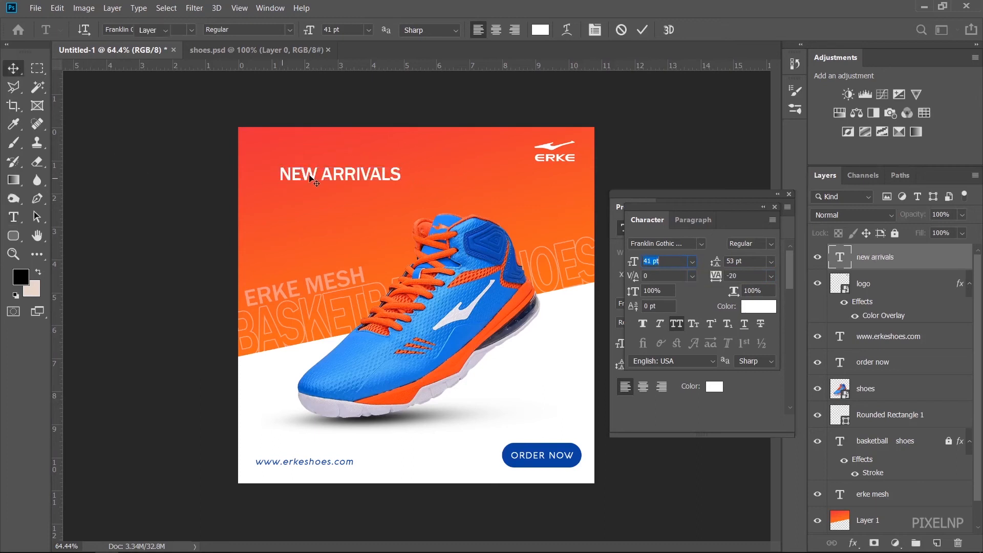
Shift NEW ARRIVALS toward the canvas's left margin and place a copy of it directly below that reads BIG SALE.
drag(311, 179, 286, 193)
key(t)
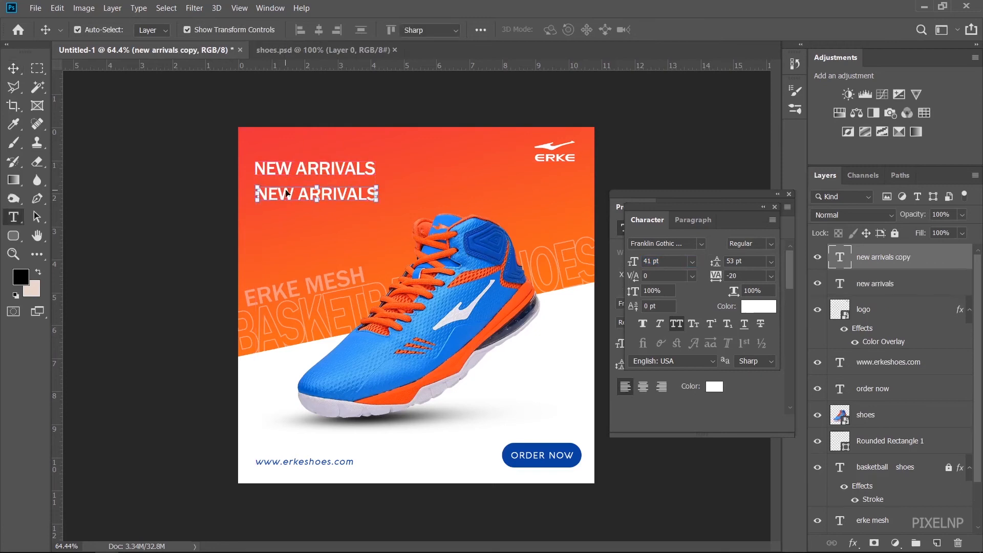
triple_click(286, 193)
text(u)
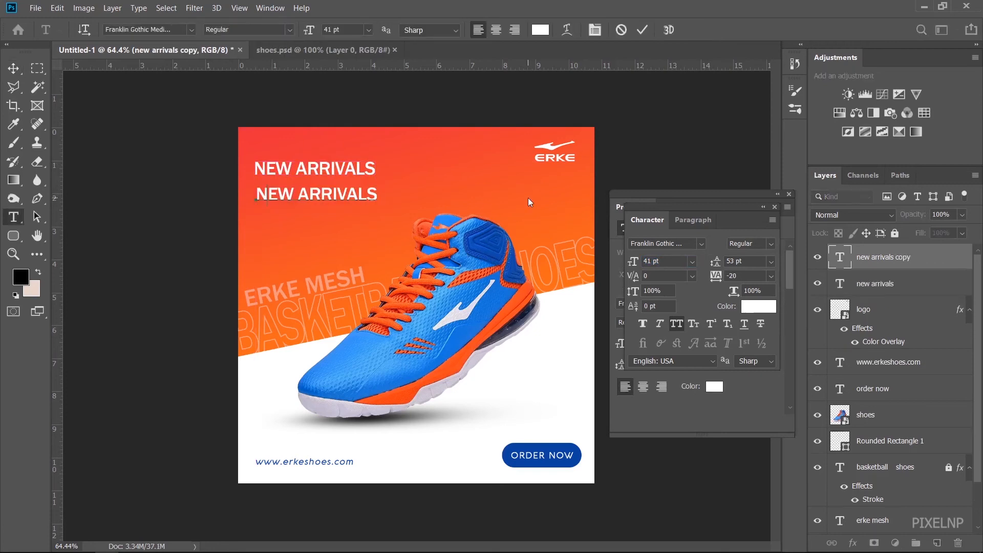
text(IG SALE)
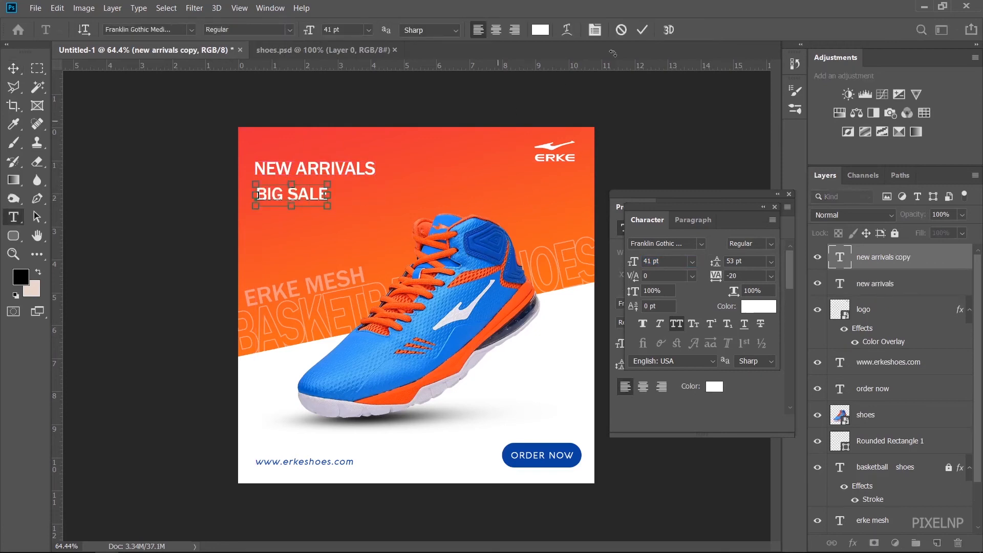
Enlarge the BIG SALE text to 102 pt and set its tracking to -40.
key(ctrl+a)
drag(636, 263, 675, 273)
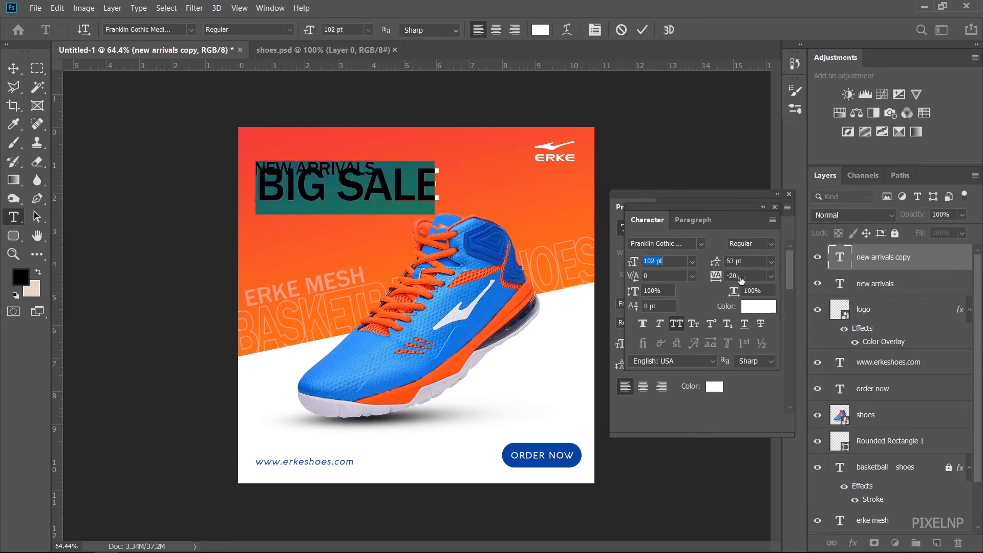
key(Down)
key(Down)
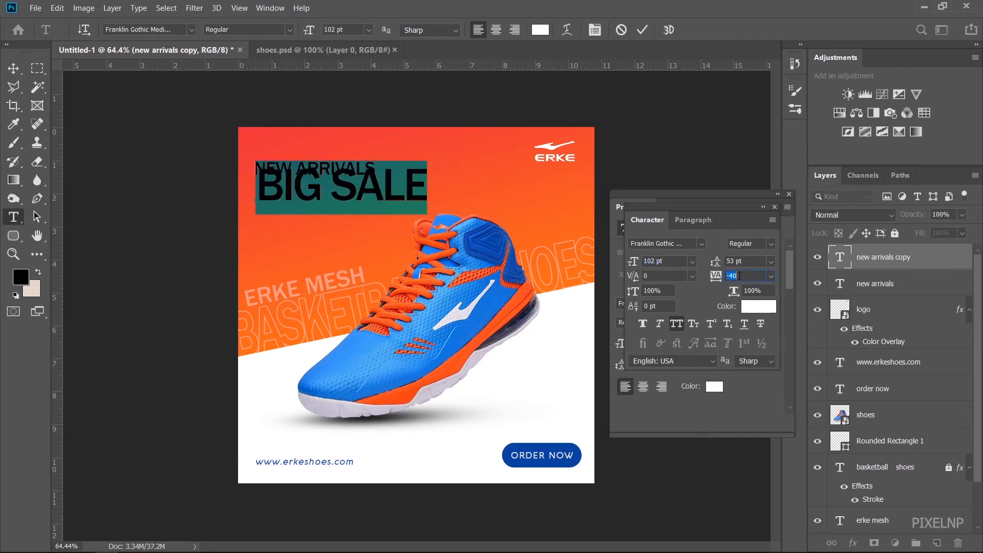
Position the BIG SALE text just beneath NEW ARRIVALS, flush with its left edge.
click(14, 69)
drag(299, 191, 296, 200)
click(189, 201)
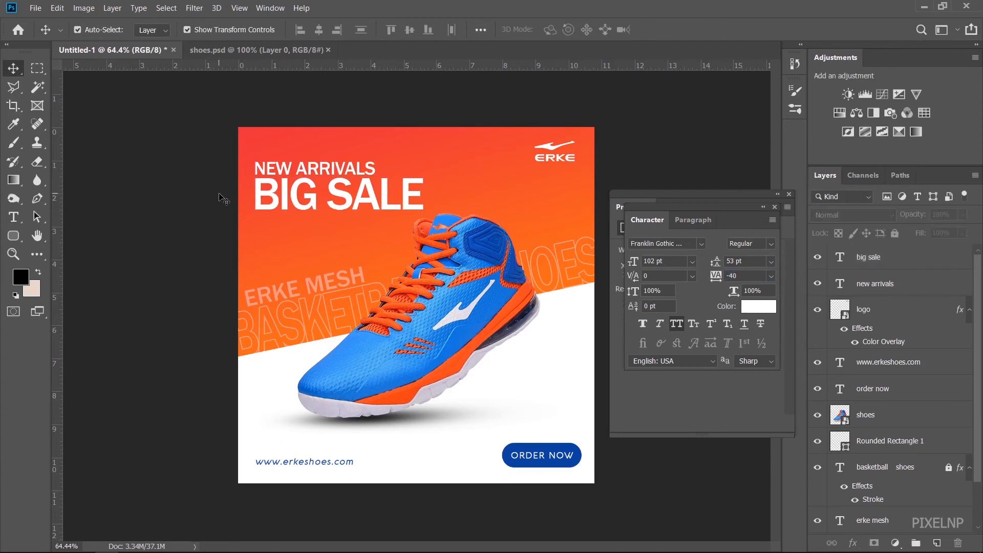
Move the shoe slightly down and to the right so it sits clear of the BIG SALE headline.
drag(447, 306, 461, 311)
key(shift+Down)
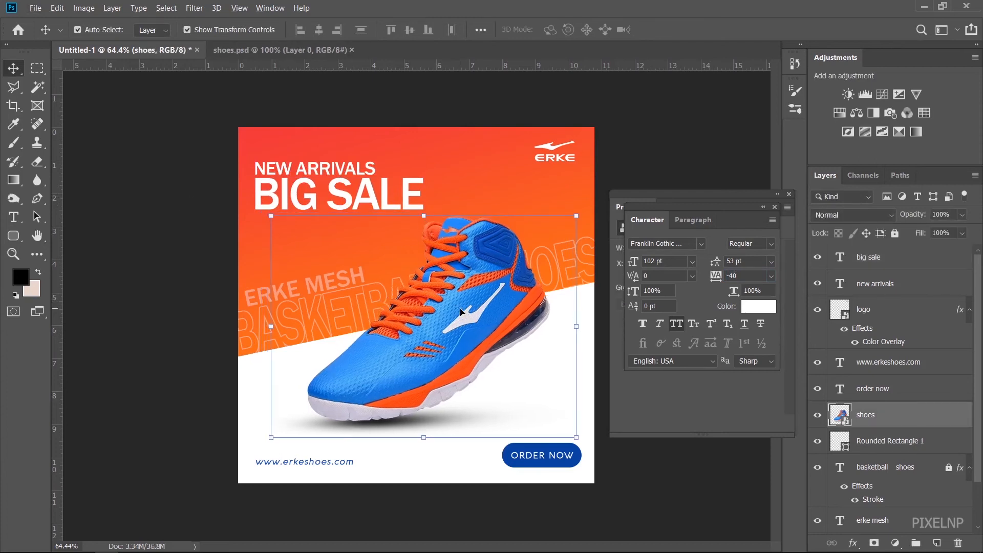
key(shift+Down)
key(shift+Left)
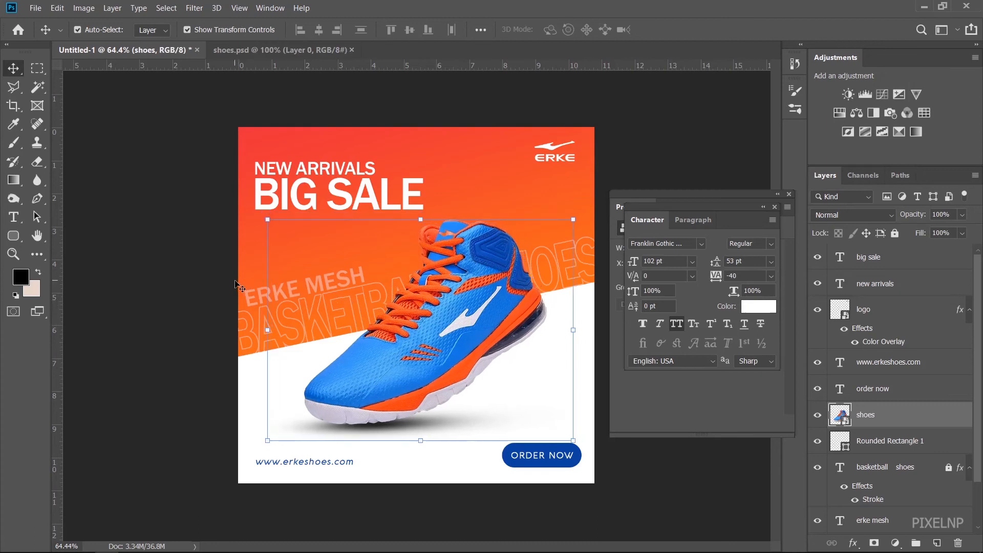
click(199, 264)
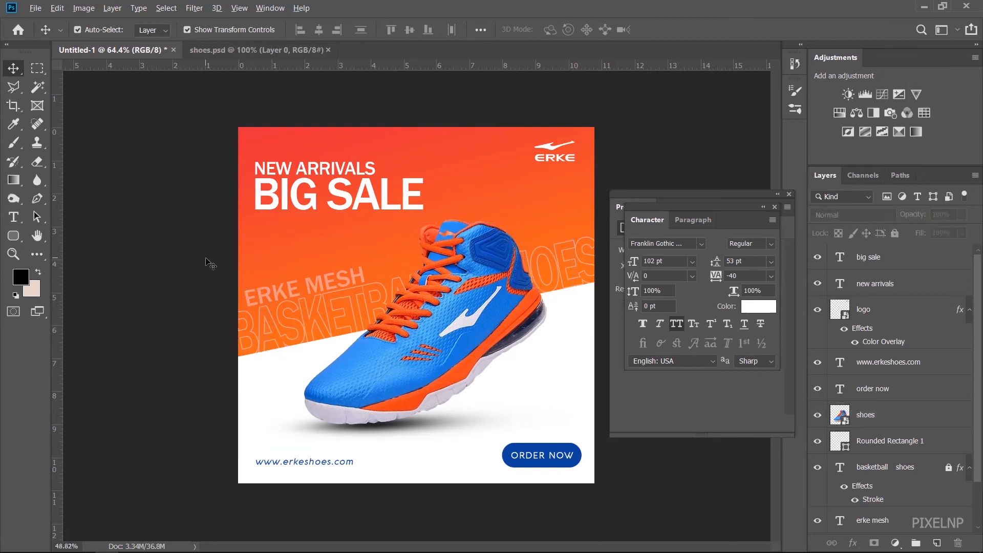
Place dot line diamond shape.png from the Erke Shoes folder into the advertisement.
scroll(206, 262, down, 3)
key(alt+Tab)
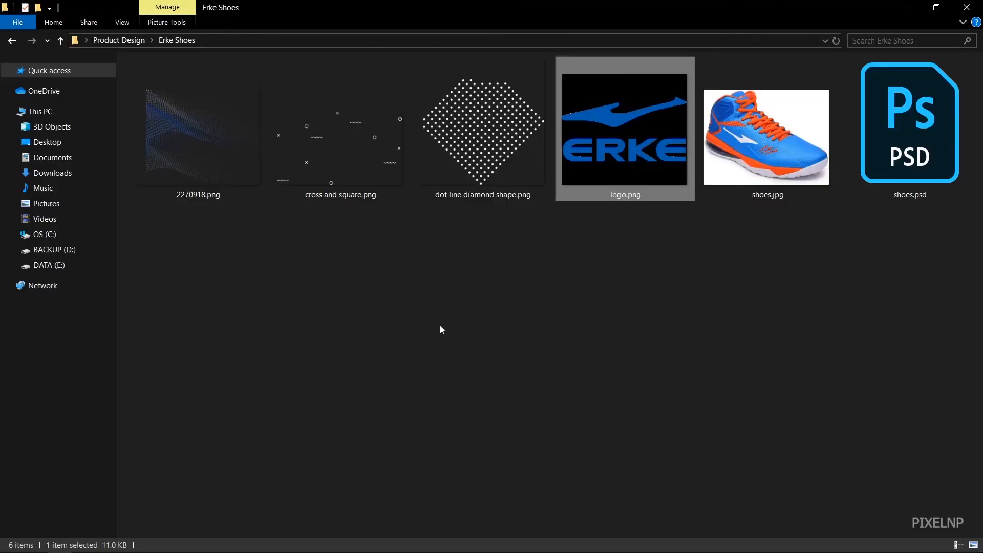
key(Left)
drag(482, 128, 328, 244)
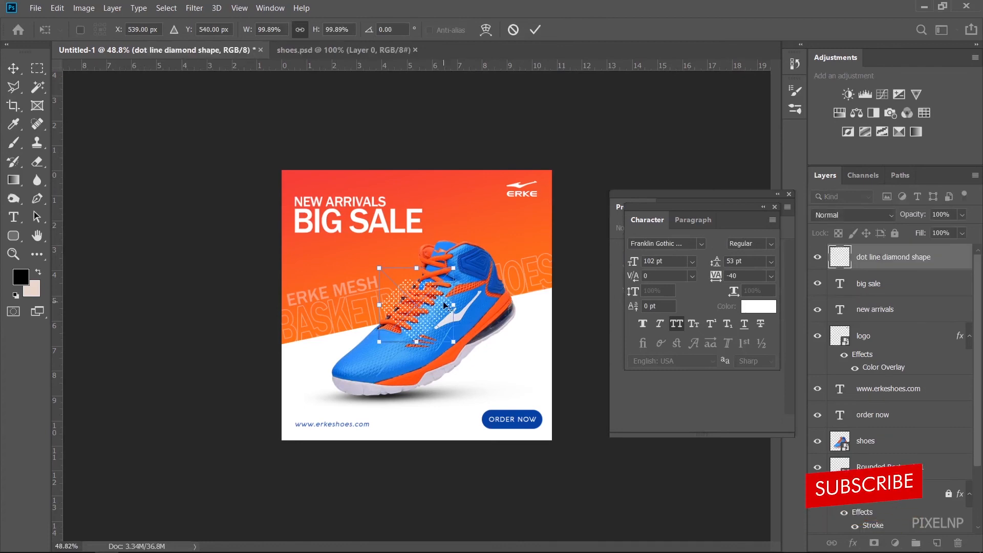
scroll(427, 304, up, 4)
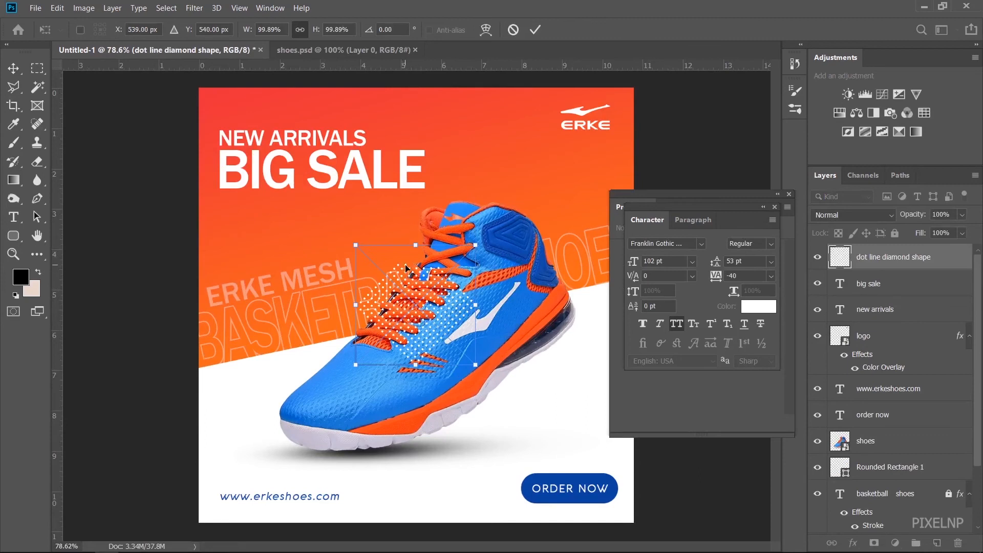
Move the dot diamond to the upper-left corner over the headline, enlarge it slightly and lower its opacity.
drag(406, 268, 256, 76)
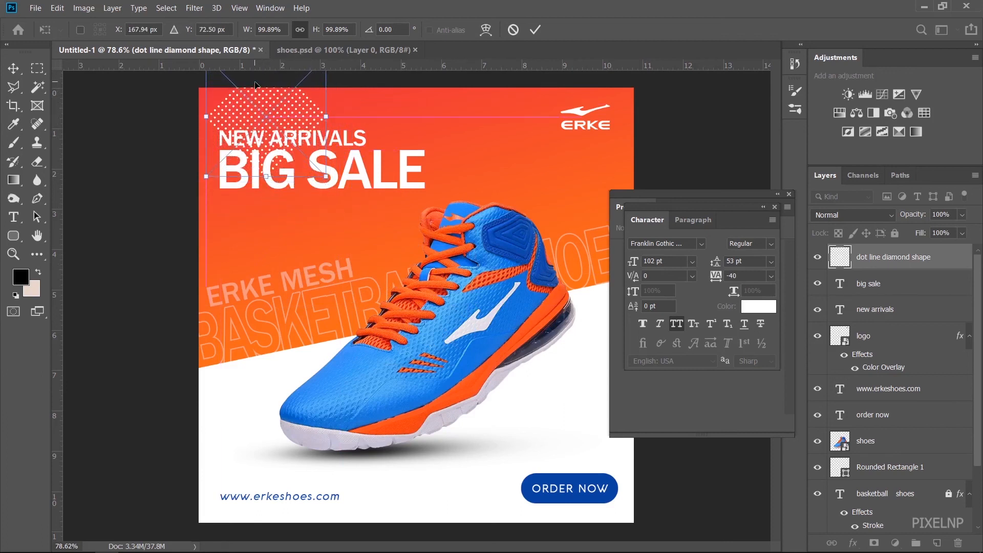
drag(326, 175, 348, 199)
key(Return)
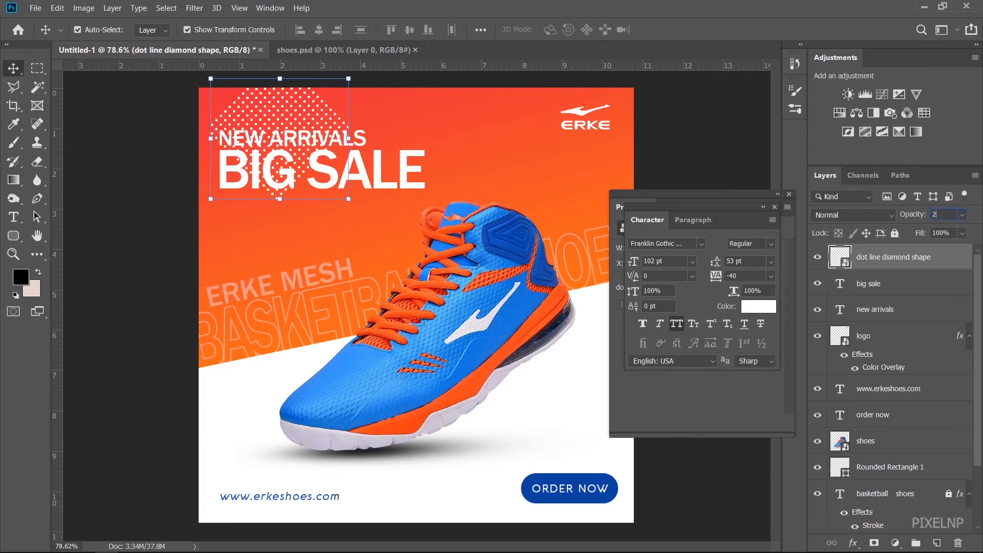
click(687, 139)
Place cross and square.png from the Erke Shoes folder into the advertisement.
key(alt+Tab)
key(Tab)
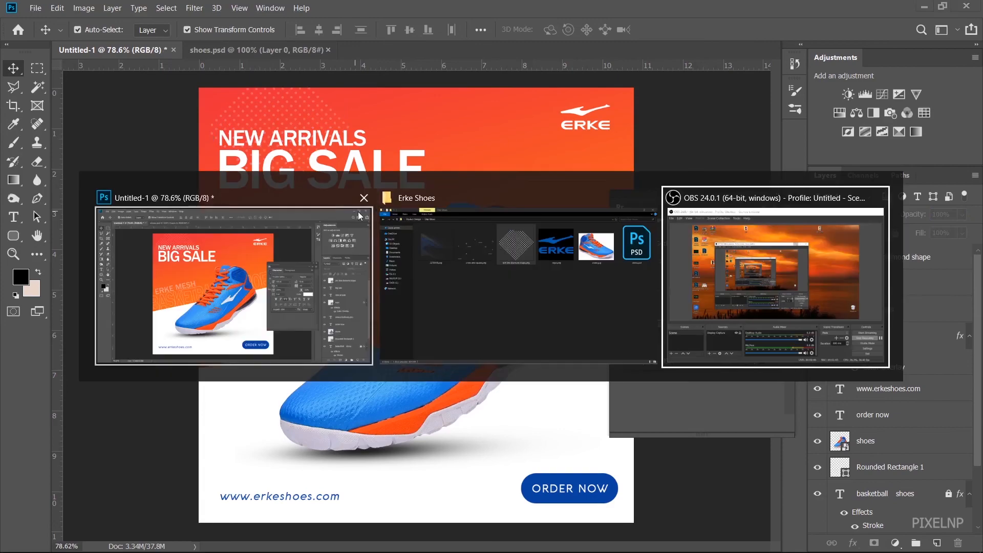
key(alt+Tab)
key(Tab)
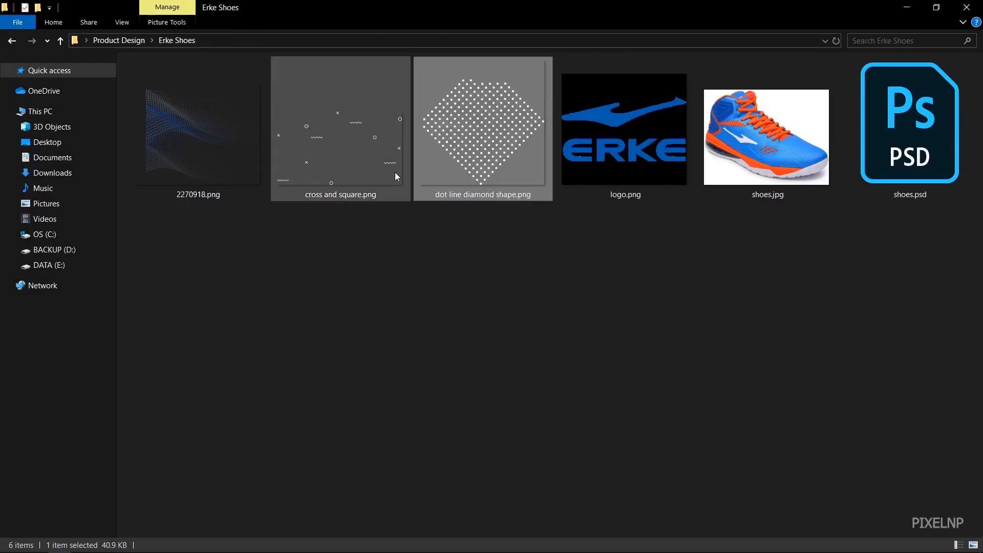
drag(367, 169, 337, 257)
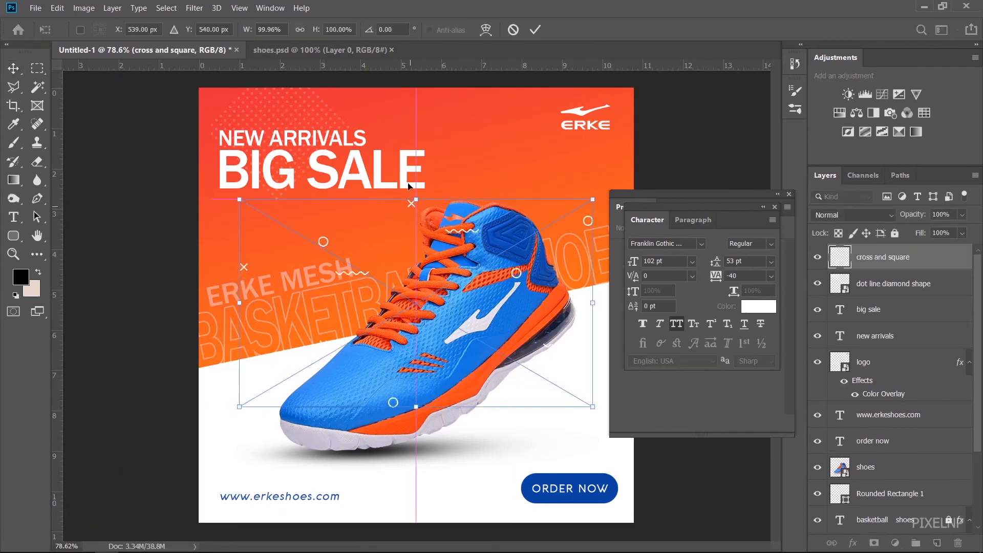
Position the cross and square pattern over the gradient at X 0.42 in, Y 0.5 in, and close the floating Character and Properties panels.
drag(410, 206, 386, 119)
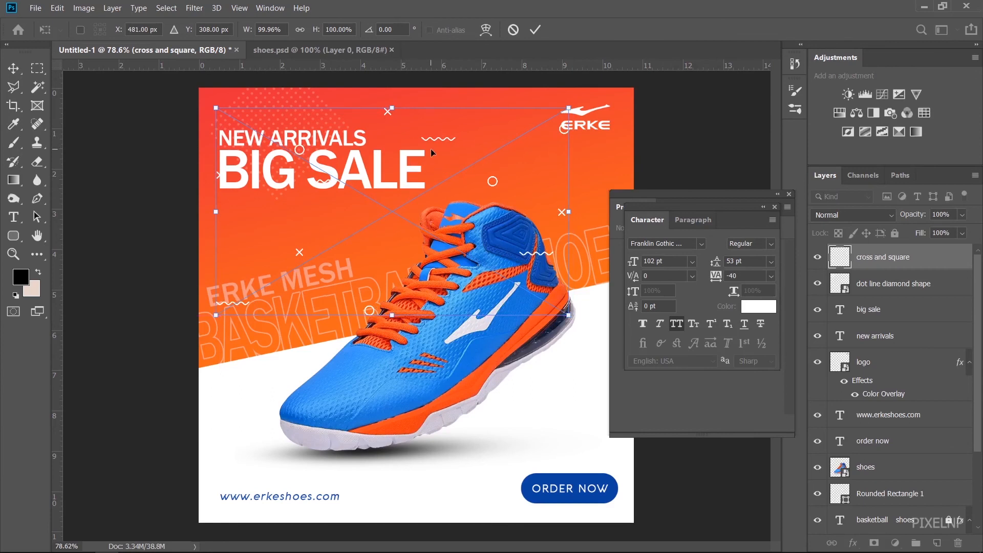
drag(490, 183, 523, 189)
key(v)
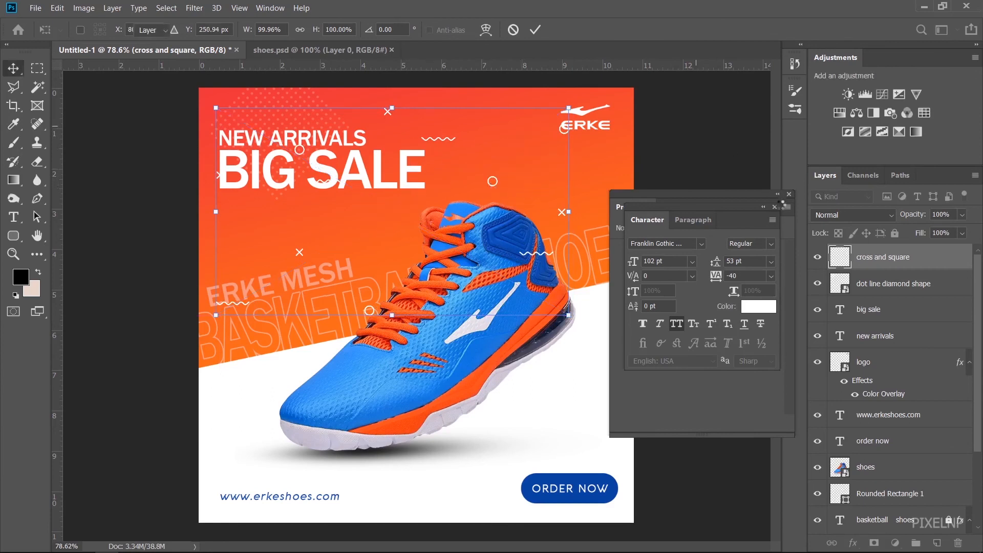
click(774, 206)
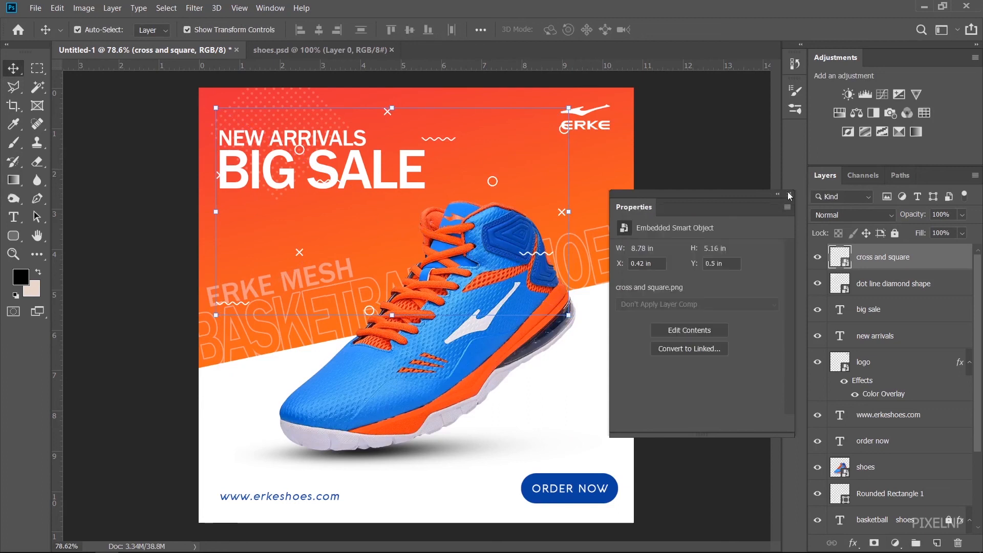
click(789, 195)
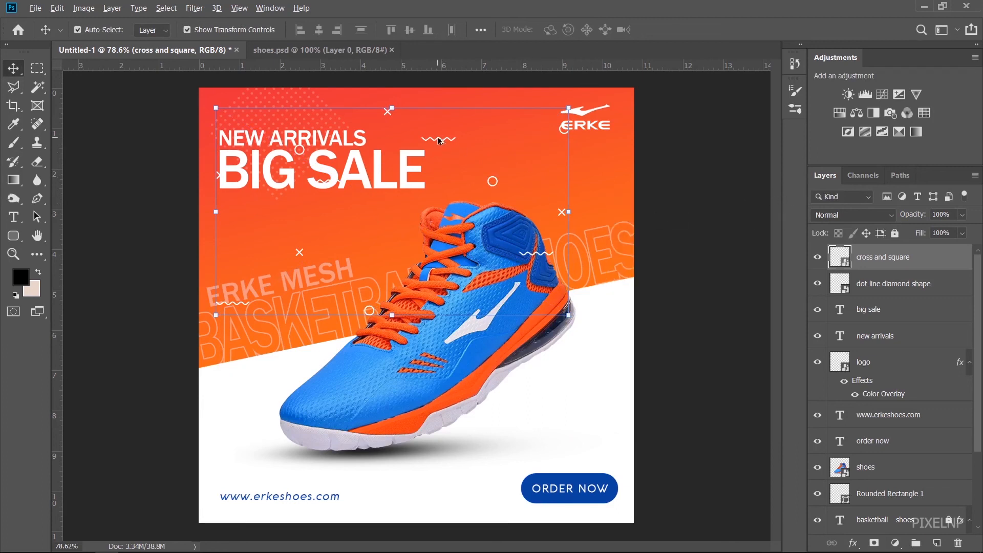
Duplicate the cross and square layer and turn off Auto-Select and Show Transform Controls for the Move tool.
drag(440, 142, 526, 144)
scroll(469, 172, up, 2)
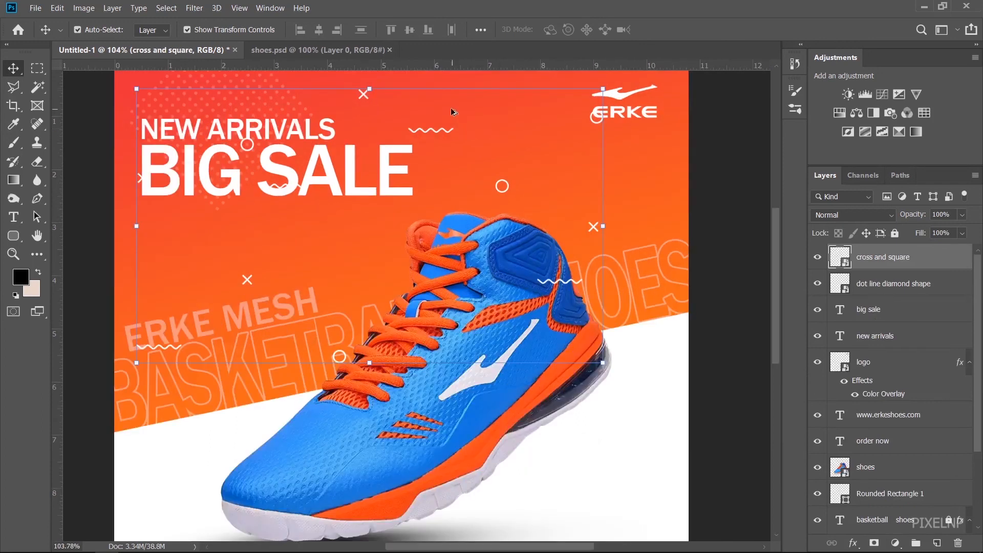
key(ctrl+j)
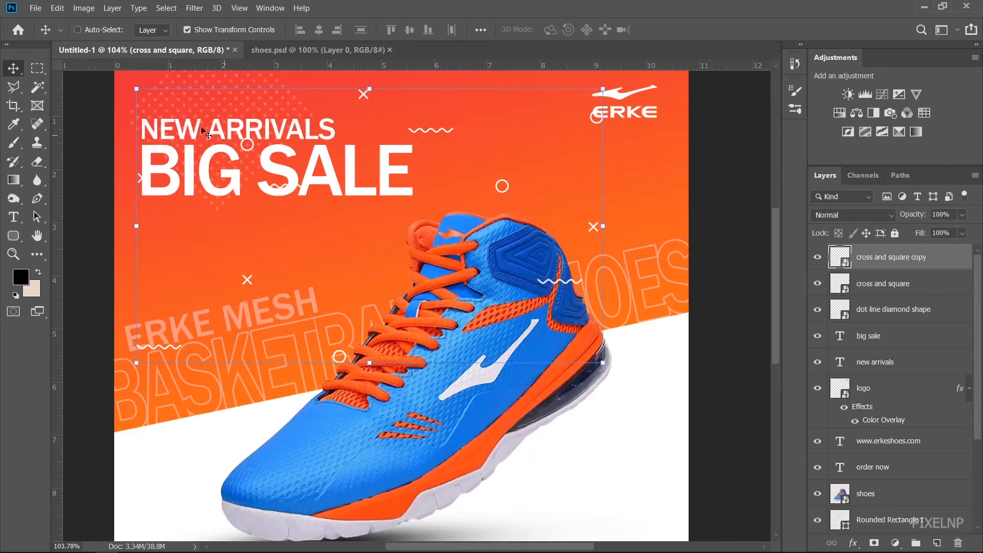
click(103, 31)
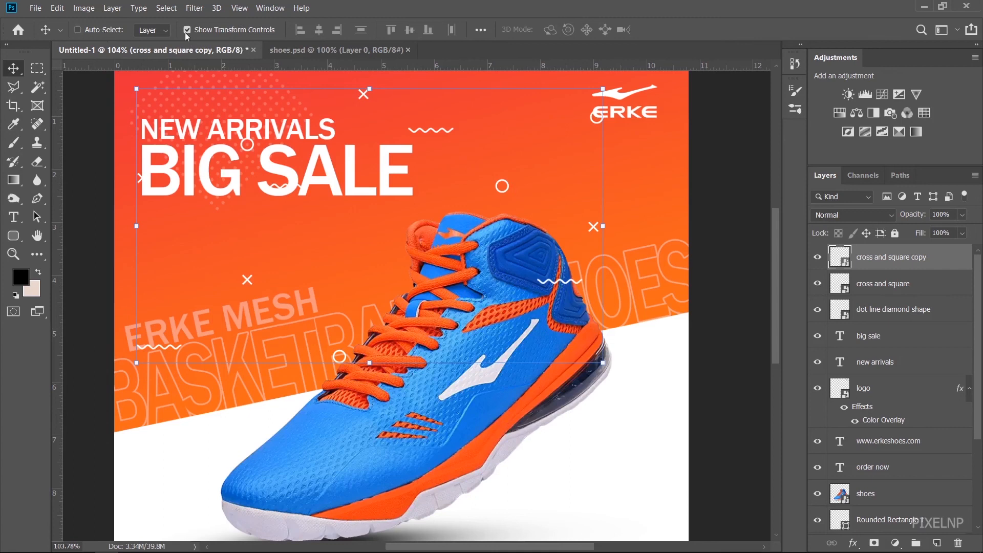
click(209, 32)
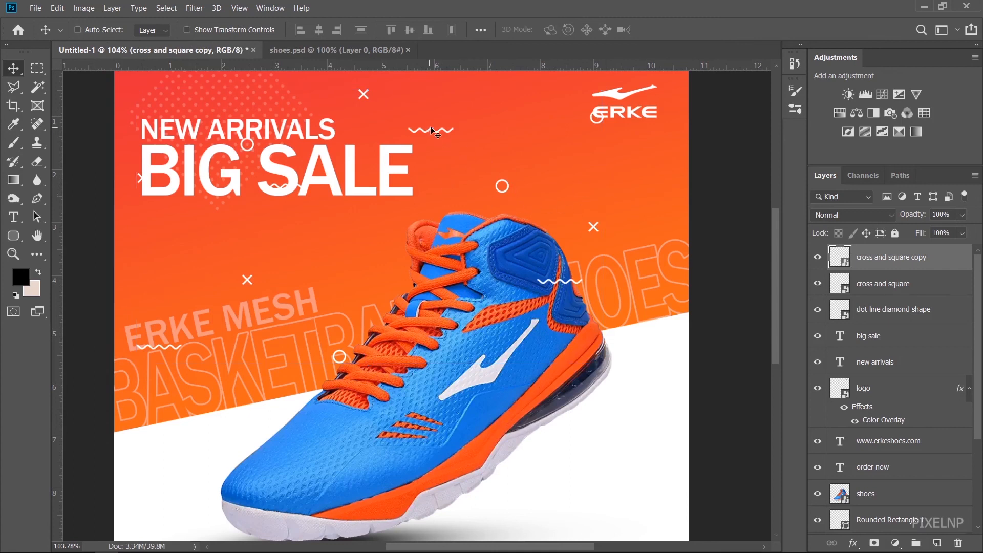
Offset the cross and square copy down and to the right, and merge it with the original pattern layer.
drag(444, 139, 491, 195)
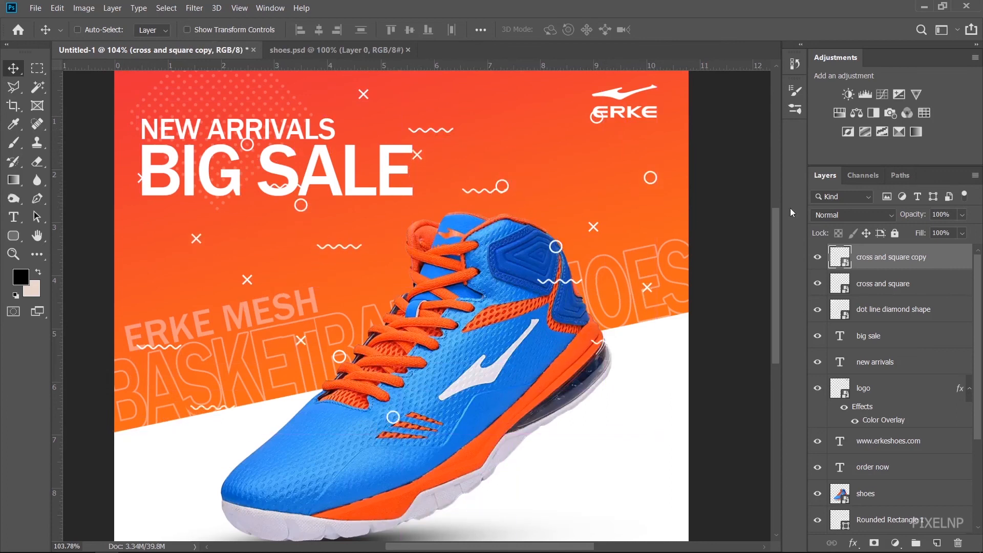
ctrl+click(901, 284)
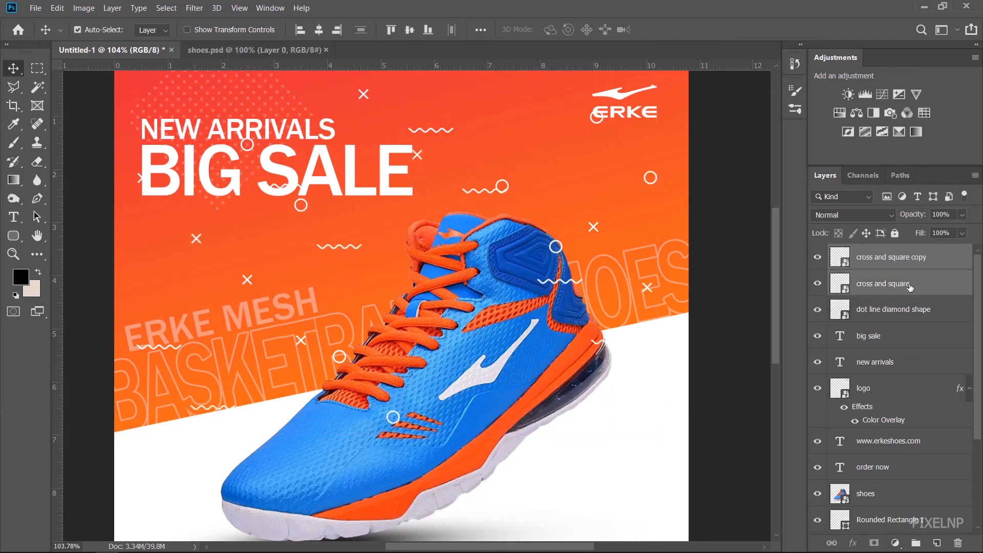
key(ctrl+e)
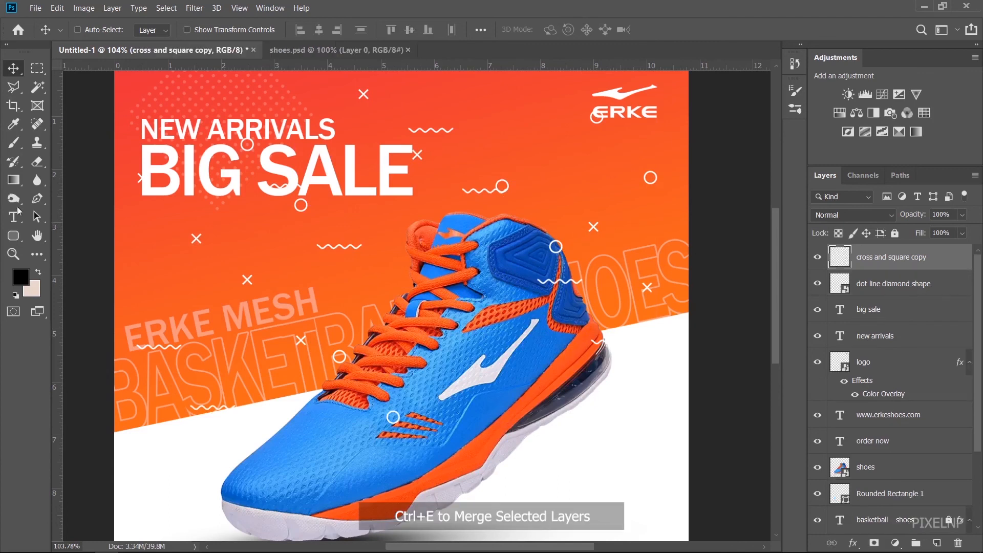
Erase the pattern marks overlapping the logo, the shoe and the ERKE MESH and BASKETBALL SHOES text, plus those right of BIG SALE.
click(37, 161)
mouse_move(504, 183)
mouse_down()
mouse_move(450, 187)
mouse_move(425, 176)
mouse_move(456, 186)
mouse_up()
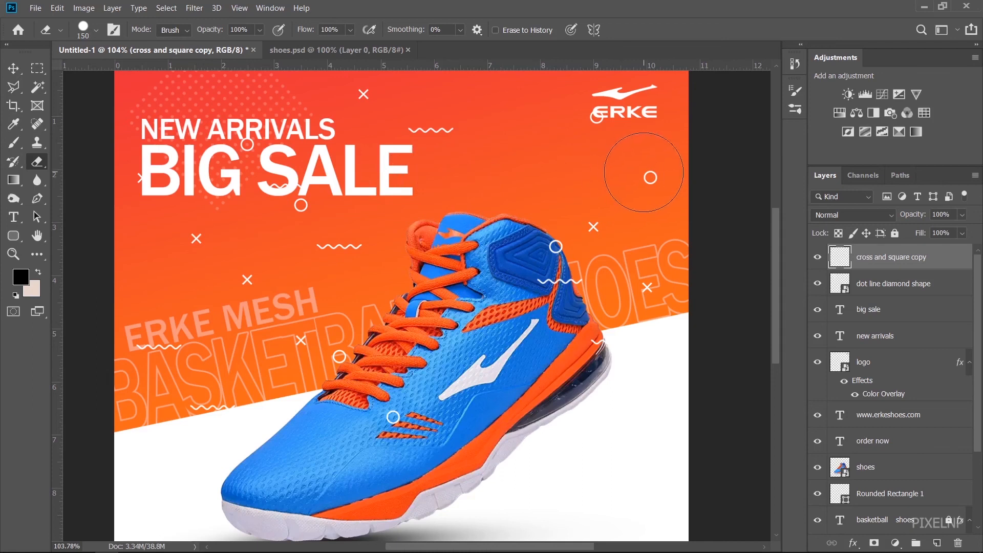
click(599, 126)
mouse_move(522, 290)
mouse_down()
mouse_move(543, 243)
mouse_move(553, 304)
mouse_move(535, 268)
mouse_move(579, 351)
mouse_move(601, 358)
mouse_move(625, 353)
mouse_move(642, 302)
mouse_move(535, 392)
mouse_move(455, 410)
mouse_move(363, 412)
mouse_move(325, 366)
mouse_move(347, 376)
mouse_move(312, 358)
mouse_move(169, 358)
mouse_move(241, 405)
mouse_up()
scroll(234, 347, up, 2)
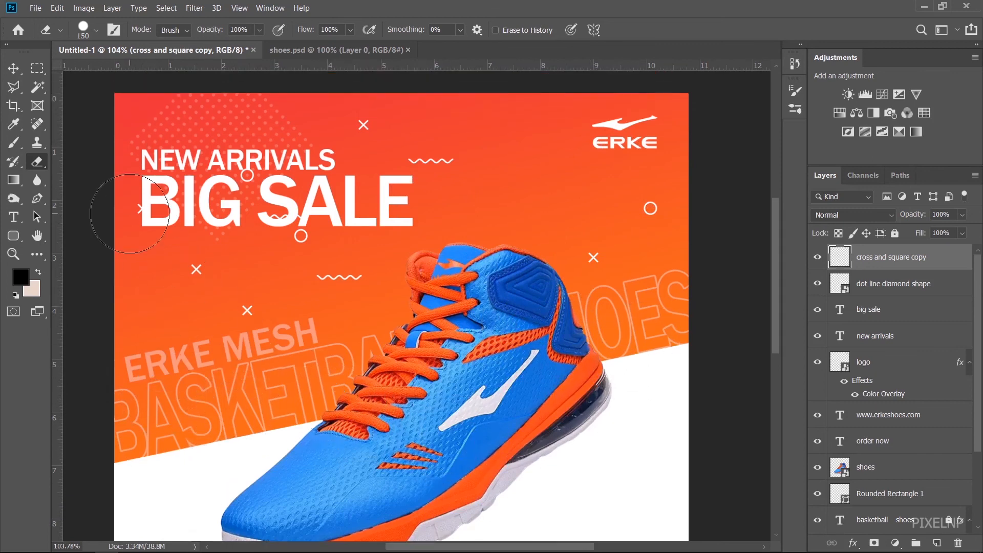
Erase the cross, circle and wave marks that overlap the NEW ARRIVALS and BIG SALE text, using a smaller eraser.
click(133, 210)
key(bracketleft)
key(bracketleft)
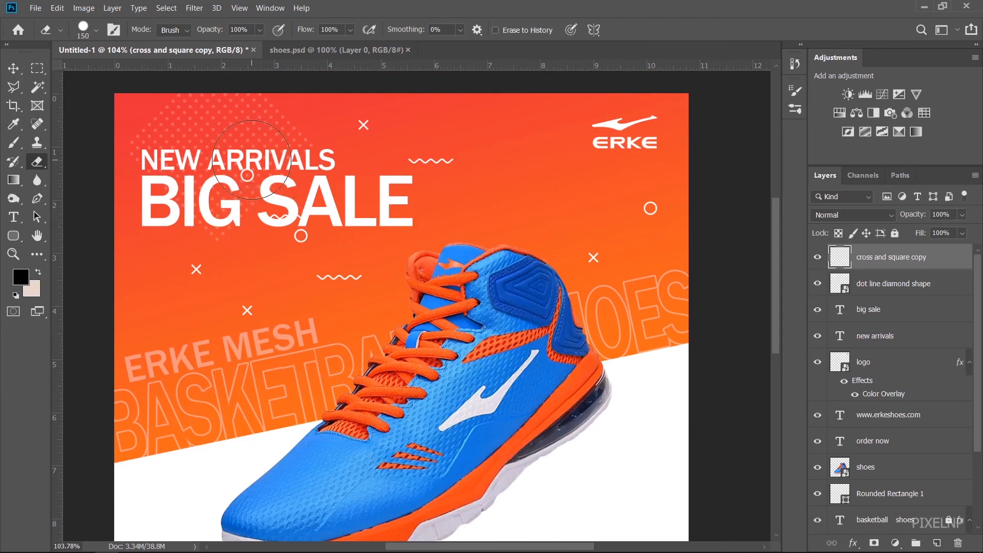
click(247, 176)
click(282, 200)
Lasso the upper small cross below BIG SALE, move it left to near the canvas edge and deselect it.
click(14, 86)
click(70, 86)
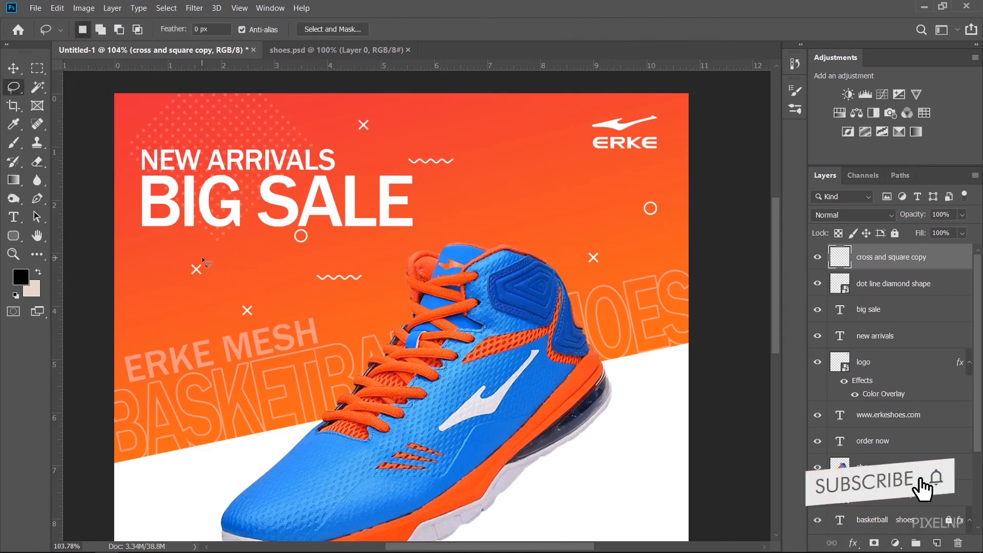
mouse_move(199, 258)
mouse_down()
mouse_move(200, 284)
mouse_move(211, 271)
mouse_move(207, 260)
mouse_move(147, 260)
mouse_up()
key(v)
key(ctrl+d)
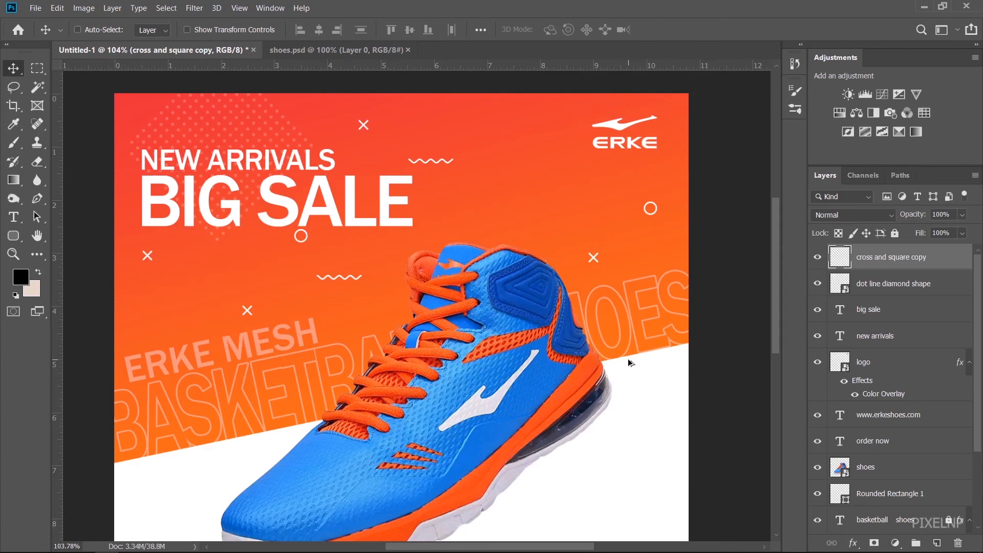
Lasso the small circle touching the bottom of BIG SALE, move it down and left clear of the text, and deselect it.
scroll(630, 362, down, 3)
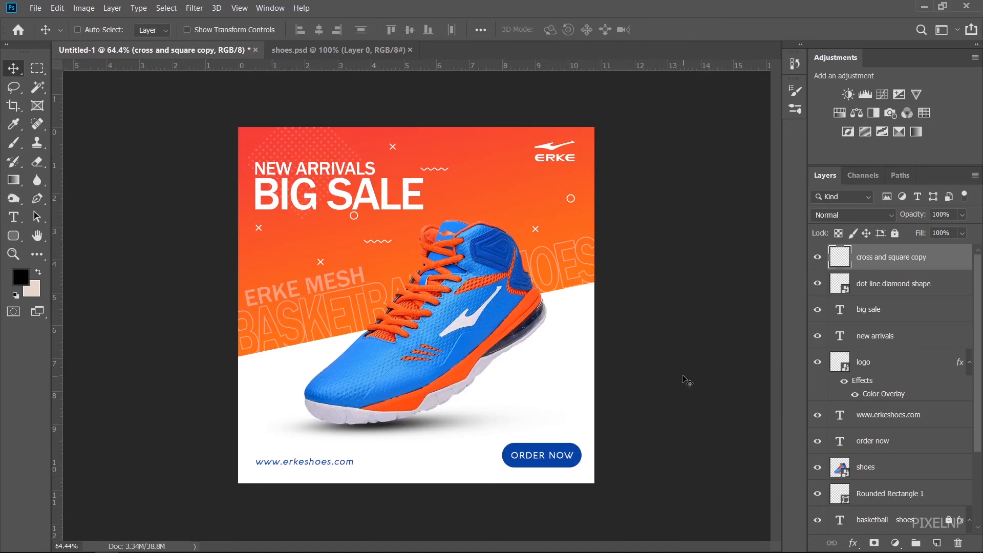
scroll(636, 361, up, 2)
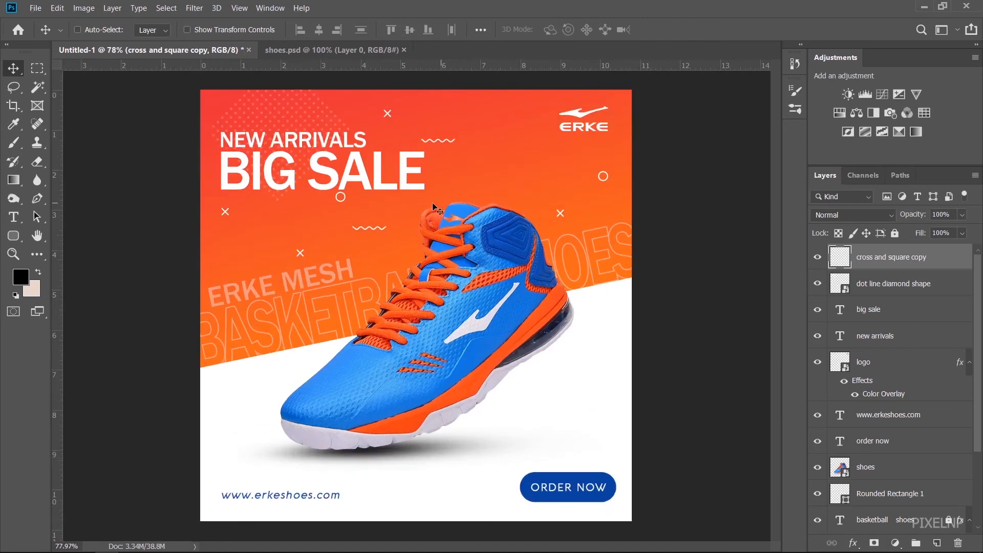
click(13, 86)
mouse_move(352, 191)
mouse_down()
mouse_move(328, 205)
mouse_move(351, 194)
mouse_move(329, 220)
mouse_up()
click(13, 68)
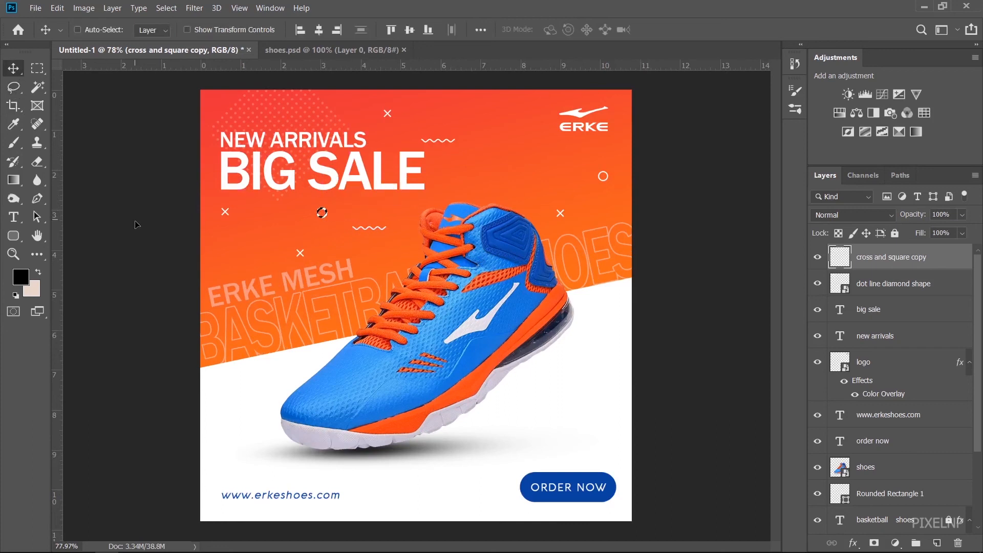
key(ctrl+d)
scroll(200, 284, down, 3)
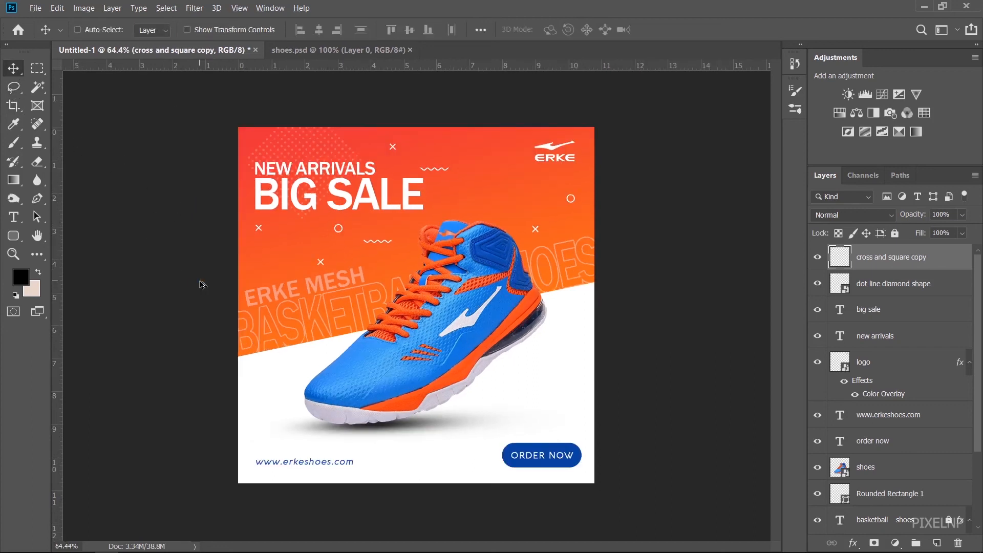